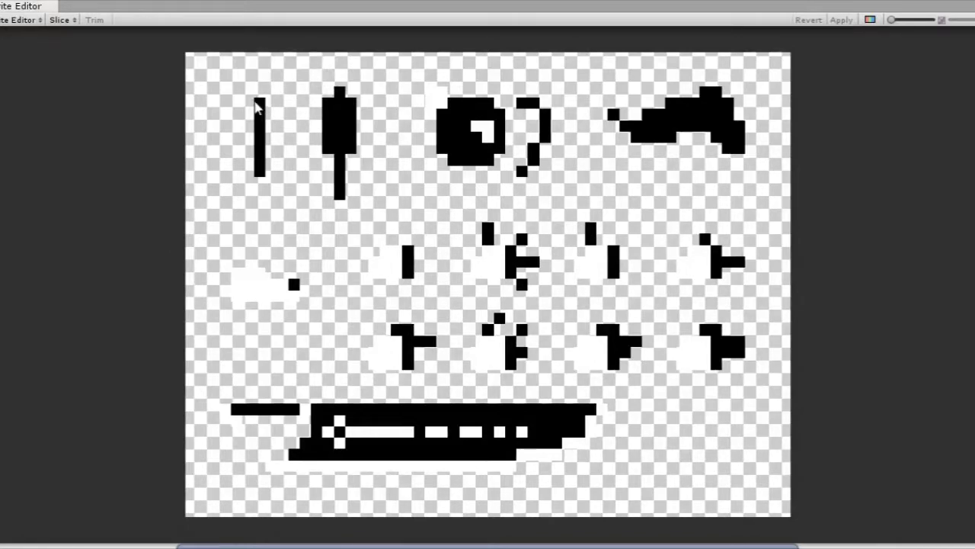
Step: Outline separate sprite slices around the thin limb (1 × 7), the torso (3 × 10) and the round head (7 × 7)
left_click_drag(255, 97, 272, 181)
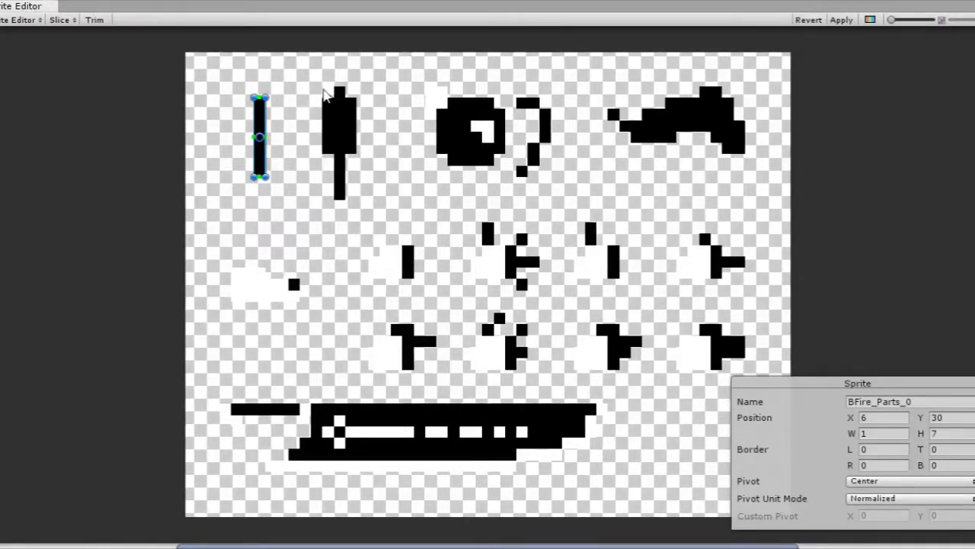
left_click_drag(322, 86, 361, 198)
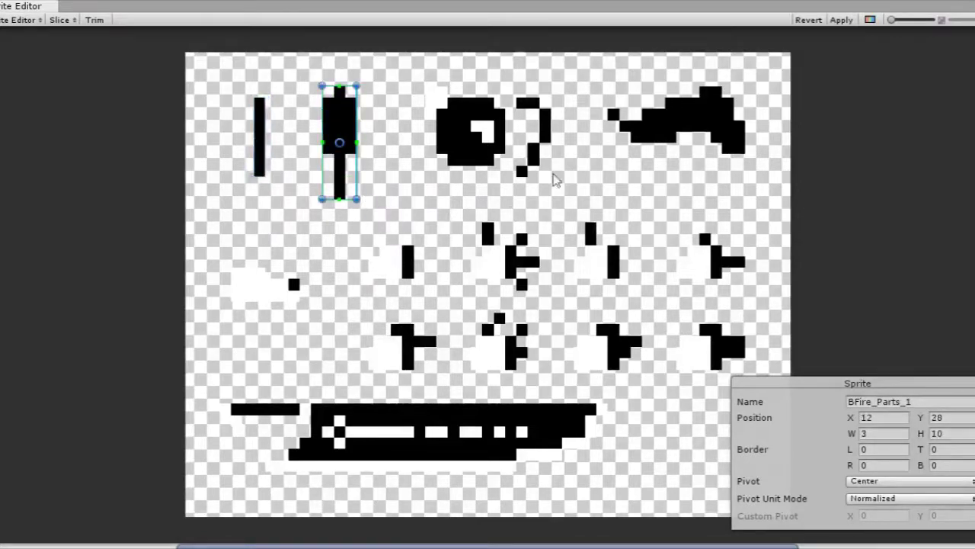
left_click_drag(426, 86, 505, 164)
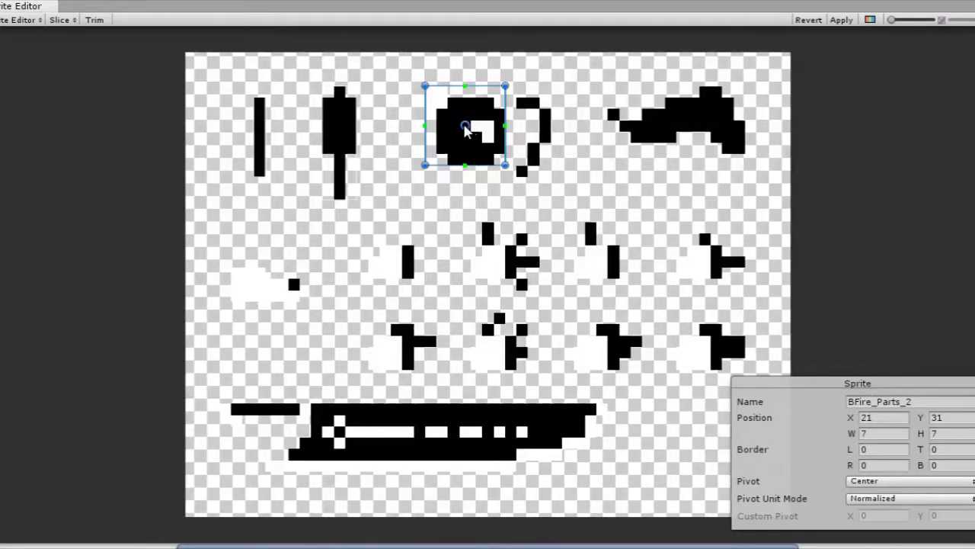
Step: Move the head sprite's pivot to its bottom edge, slightly right of centre at about X 0.57, Y 0.01
mouse_move(465, 126)
left_mouse_down()
mouse_move(460, 139)
mouse_move(469, 135)
left_mouse_up()
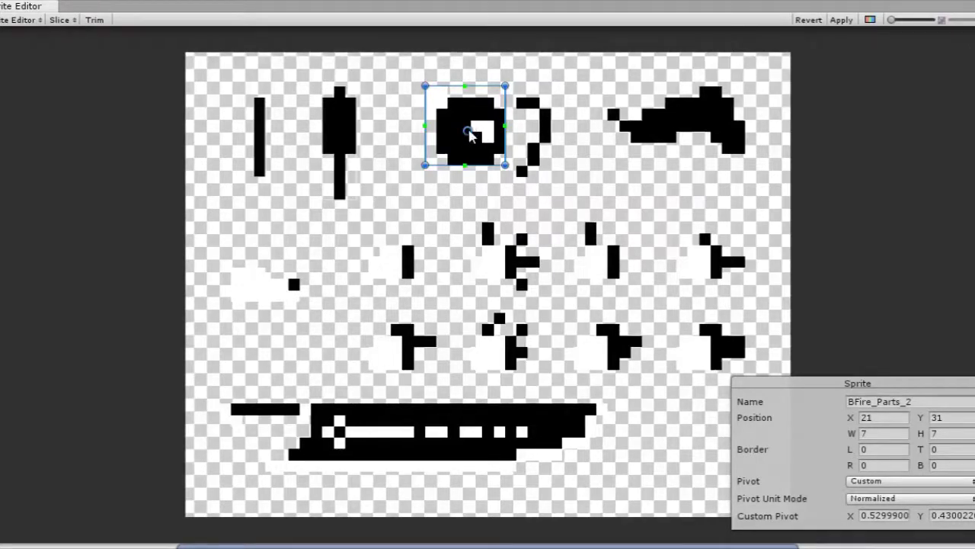
mouse_move(470, 135)
left_mouse_down()
mouse_move(475, 143)
mouse_move(469, 132)
mouse_move(480, 124)
mouse_move(464, 166)
mouse_move(470, 134)
left_mouse_up()
left_click_drag(469, 132, 470, 165)
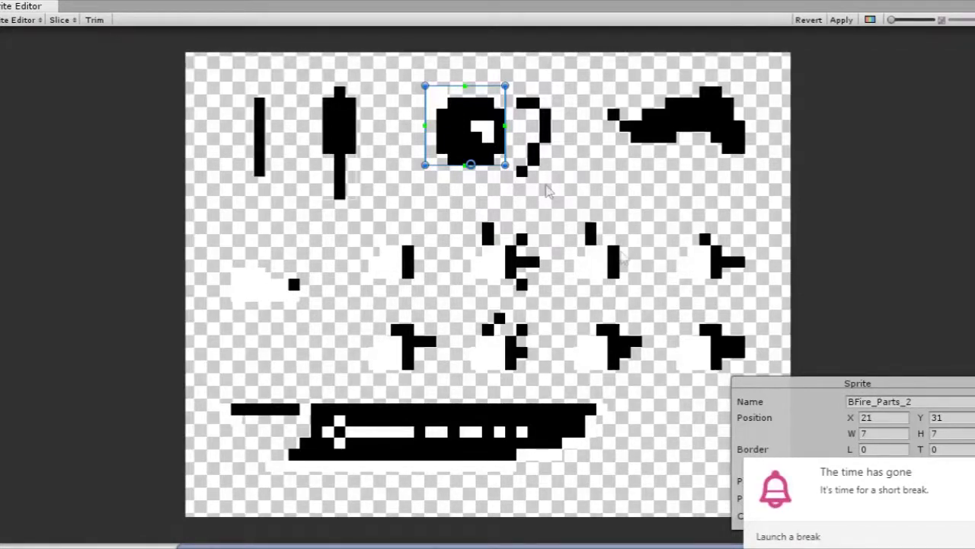
left_click(796, 534)
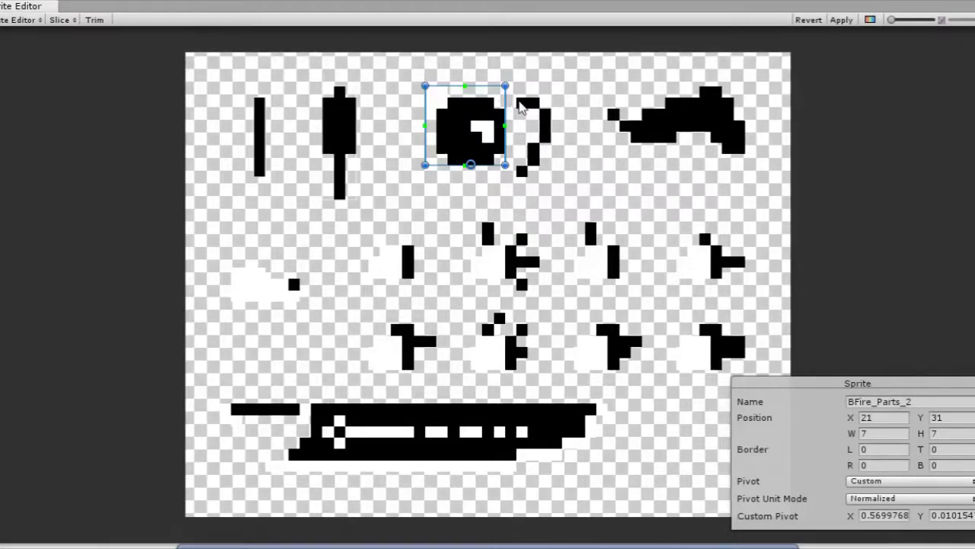
Step: Outline slices around the curved piece beside the head (3 × 7), the hair shape (12 × 6) and the white foot (6 × 3)
left_click_drag(518, 99, 549, 174)
mouse_move(609, 88)
left_mouse_down()
mouse_move(666, 142)
mouse_move(746, 155)
left_mouse_up()
left_click_drag(230, 267, 301, 302)
Step: Outline a separate slice around each of the four hand poses in the upper hand row
left_click_drag(368, 244, 417, 283)
mouse_move(471, 222)
left_mouse_down()
mouse_move(518, 282)
mouse_move(540, 290)
left_mouse_up()
mouse_move(585, 222)
left_mouse_down()
mouse_move(620, 282)
mouse_move(574, 237)
left_mouse_up()
left_click(530, 244)
mouse_move(677, 234)
left_mouse_down()
mouse_move(687, 254)
mouse_move(750, 282)
left_mouse_up()
Step: Outline slices around the four hand poses in the lower hand row and the long blade-shaped sprite beneath them
mouse_move(368, 325)
left_mouse_down()
mouse_move(427, 374)
mouse_move(436, 370)
left_mouse_up()
left_click_drag(473, 312, 534, 375)
left_click_drag(574, 323, 644, 371)
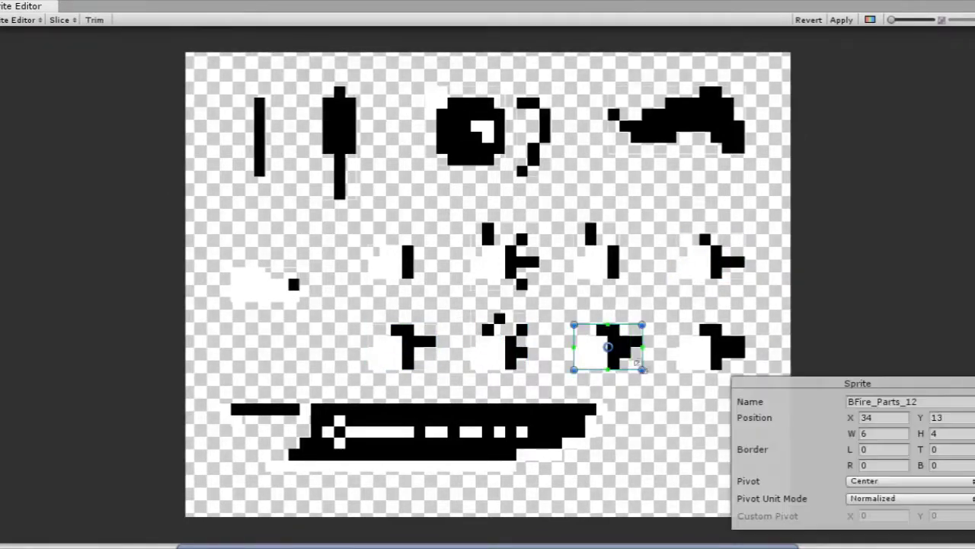
left_click_drag(677, 324, 751, 373)
mouse_move(219, 403)
left_mouse_down()
mouse_move(561, 475)
mouse_move(593, 471)
left_mouse_up()
Step: Set the thin limb sprite's pivot to Top Center
left_click(259, 137)
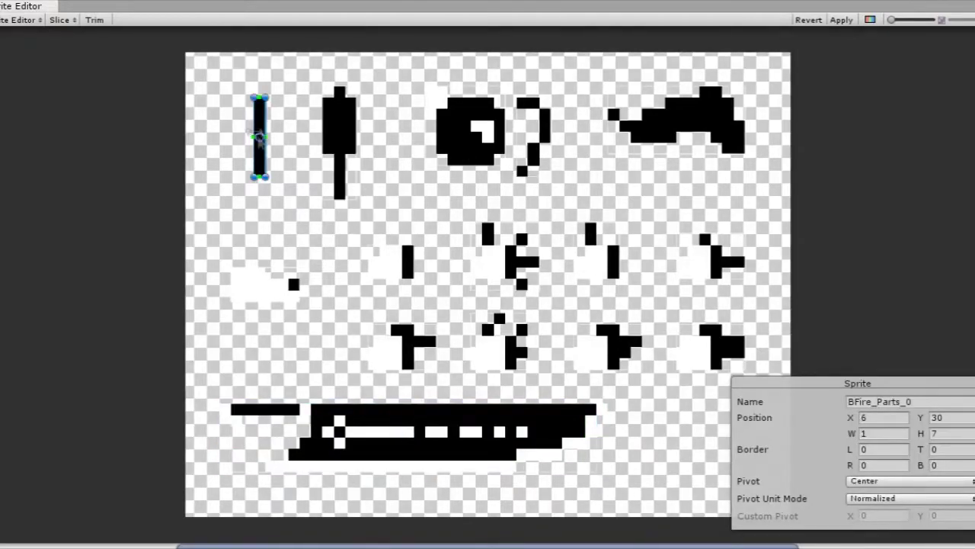
scroll(259, 137, "up", 5)
left_click(910, 481)
left_click(873, 355)
Step: Place the pivot of the curved piece beside the head on its left edge near the top
left_click(579, 297)
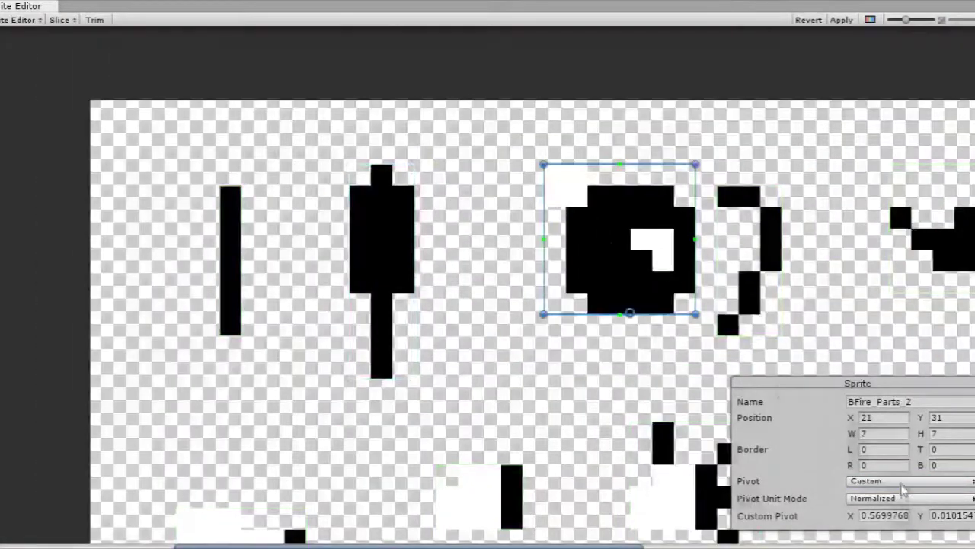
scroll(568, 252, "up", 3)
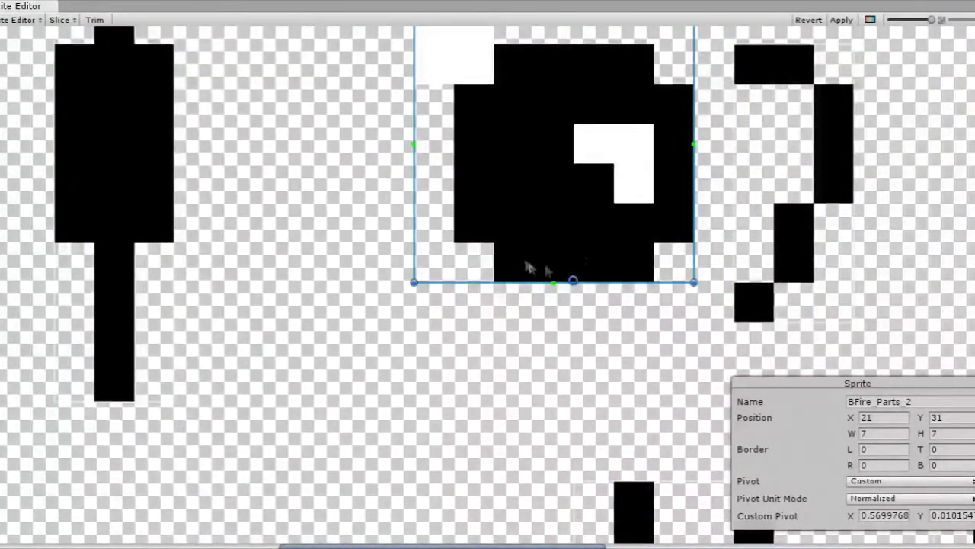
left_click(738, 56)
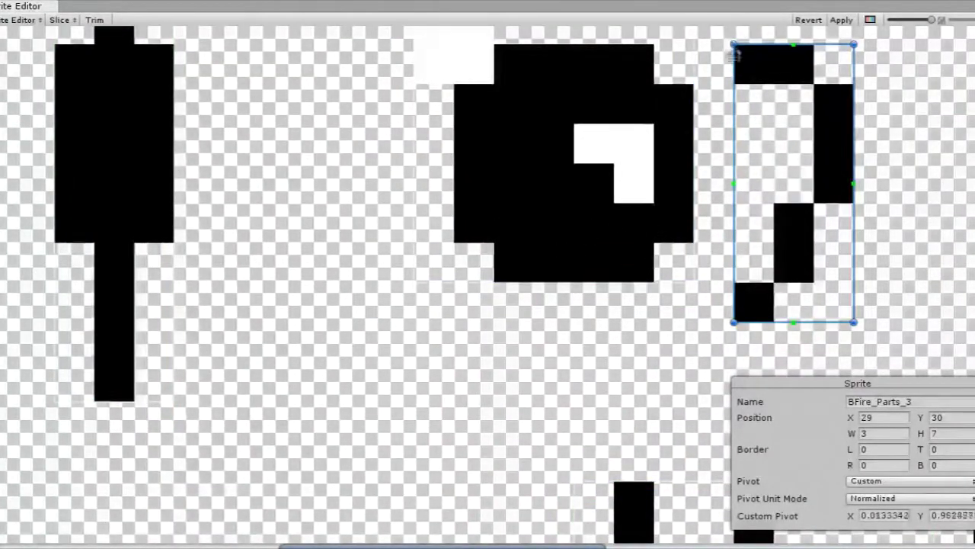
scroll(561, 164, "down", 5)
Step: Move the hair sprite's pivot to its bottom edge near the right end, at about X 0.83, Y 0.01
left_click(769, 178)
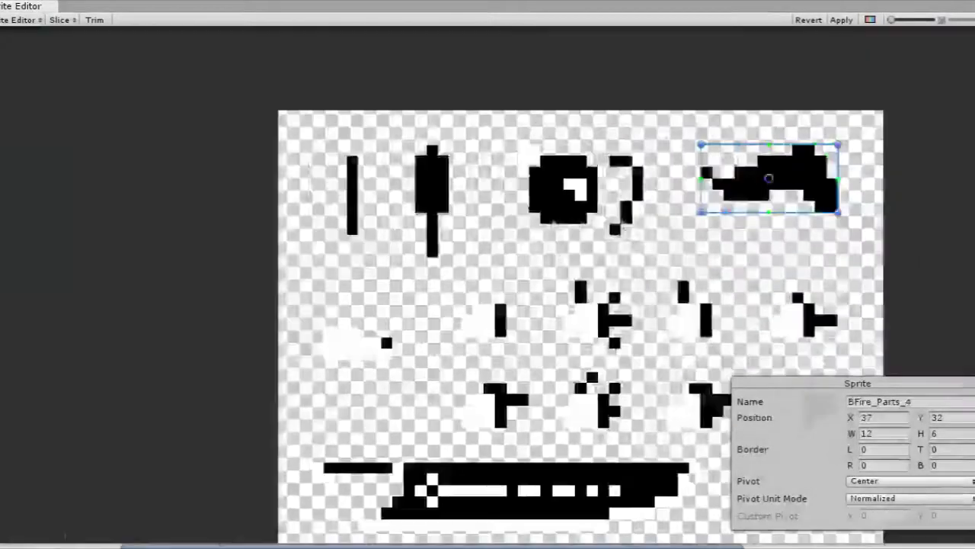
scroll(769, 179, "up", 3)
left_click_drag(627, 163, 735, 243)
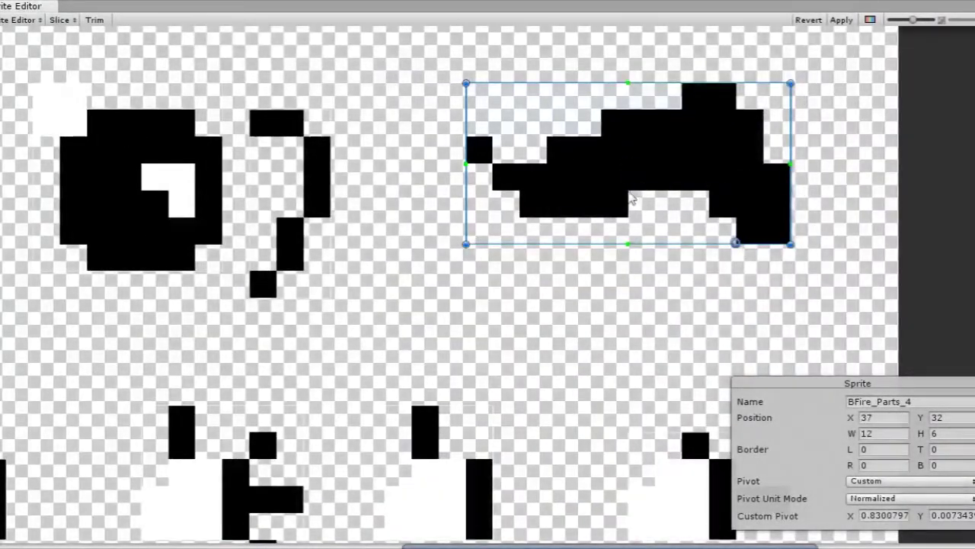
scroll(686, 179, "down", 5)
Step: Move the white foot sprite's pivot to its top edge, left of centre at about X 0.36, Y 0.99
left_click(244, 300)
scroll(248, 281, "up", 5)
left_click_drag(355, 292, 328, 244)
scroll(308, 285, "down", 2)
scroll(309, 280, "down", 3)
Step: Set the pivot of the closed fist sprite to Left Center
left_click(471, 262)
scroll(471, 263, "up", 5)
left_click(901, 483)
left_click(901, 483)
left_click(901, 483)
left_click(907, 391)
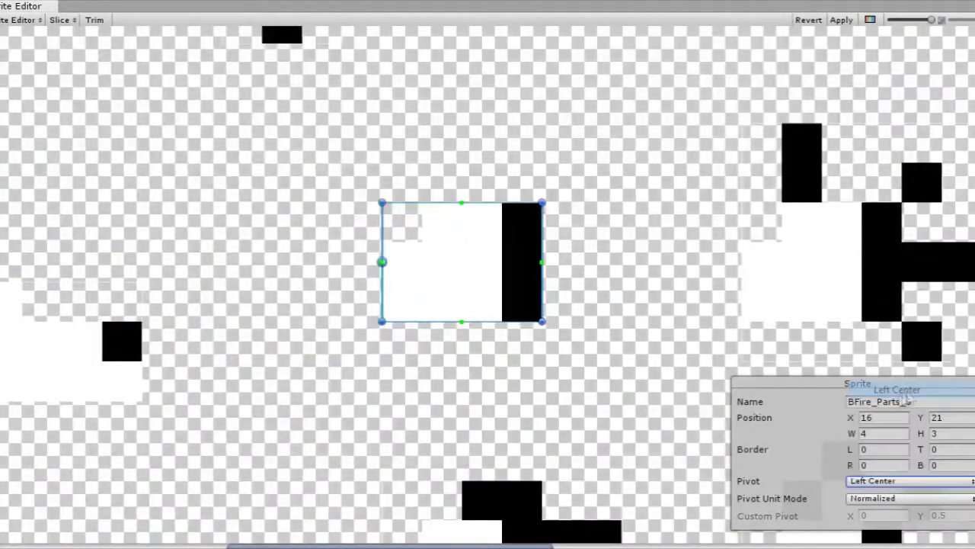
Step: Move the open hand sprite's pivot to its left edge at the wrist, at about Y 0.42
scroll(536, 234, "down", 5)
scroll(570, 239, "up", 5)
left_click(573, 239)
left_click_drag(663, 227, 546, 247)
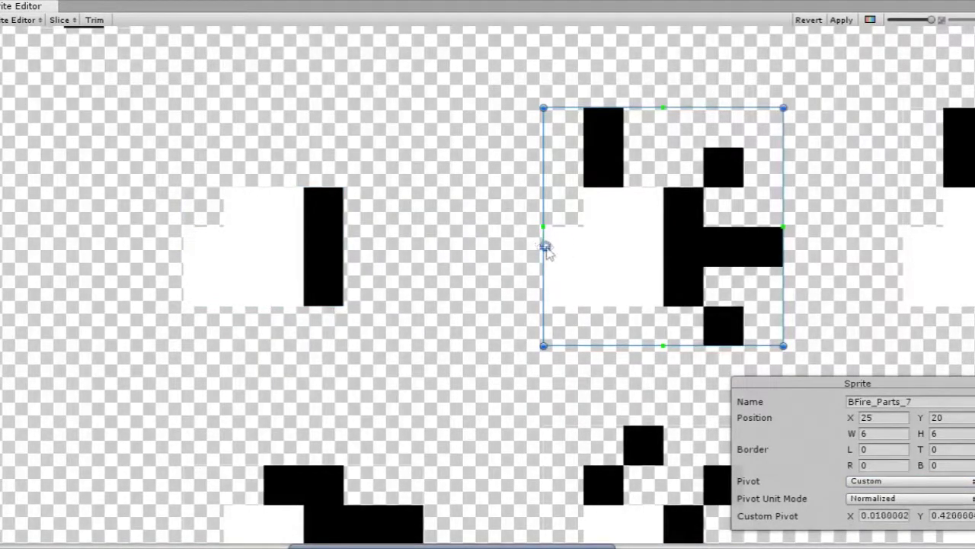
scroll(633, 229, "down", 2)
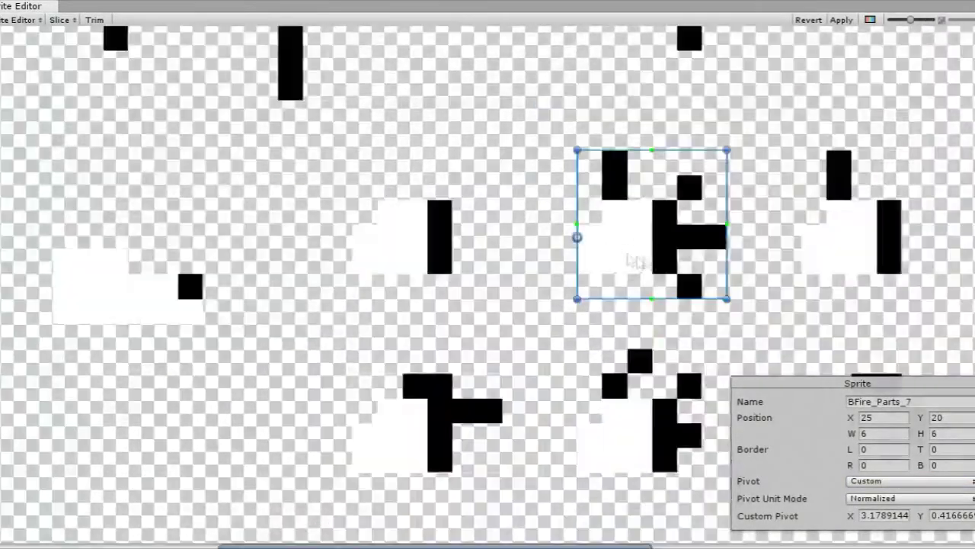
scroll(613, 254, "up", 5)
scroll(648, 269, "down", 6)
scroll(733, 257, "up", 4)
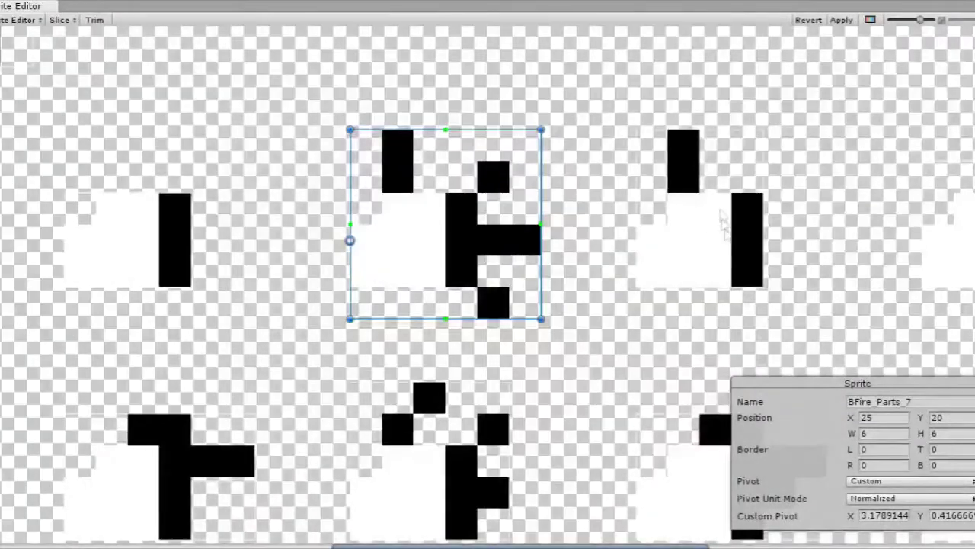
Step: Move the pivot of the third hand in the upper row to its left edge, at X 0 and about Y 0.28
left_click(736, 261)
scroll(694, 214, "up", 2)
left_click_drag(676, 237, 597, 280)
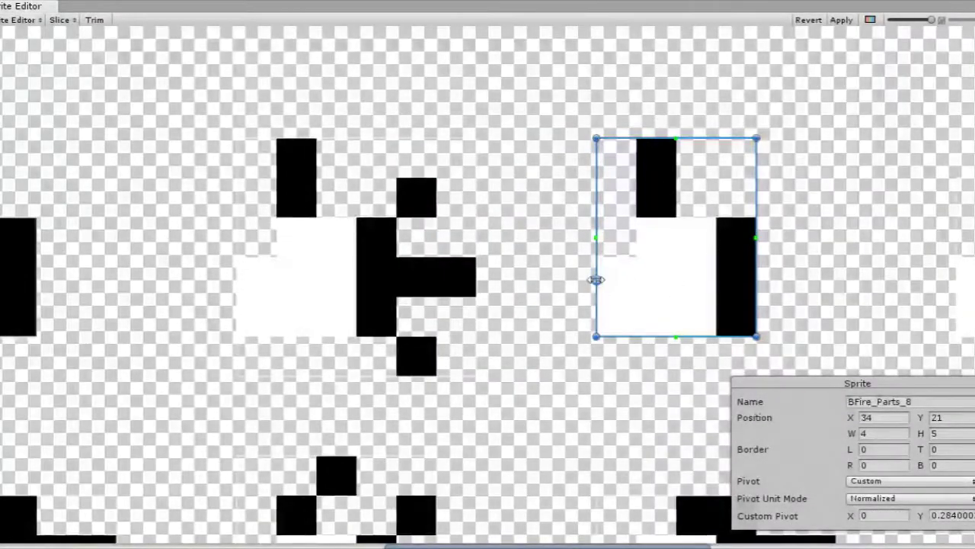
scroll(633, 267, "down", 2)
scroll(671, 252, "up", 2)
Step: Move the pivot of the fourth hand in the upper row to its left edge, at X 0 and about Y 0.37
left_click(701, 243)
left_click_drag(701, 242, 583, 262)
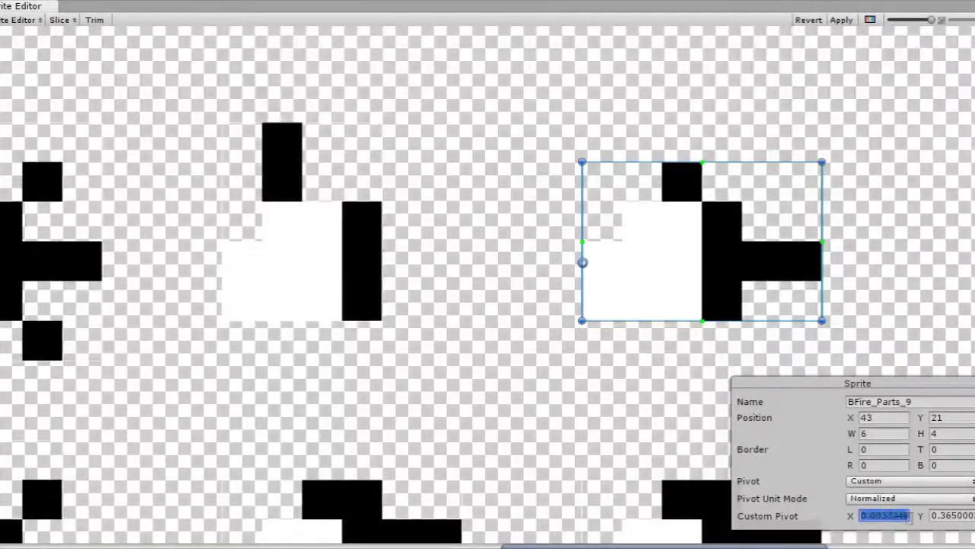
type("00625")
Step: Readjust the open hand sprite's pivot to about Y 0.43 and set its custom pivot X to 0
left_click_drag(754, 546, 632, 546)
left_click(324, 293)
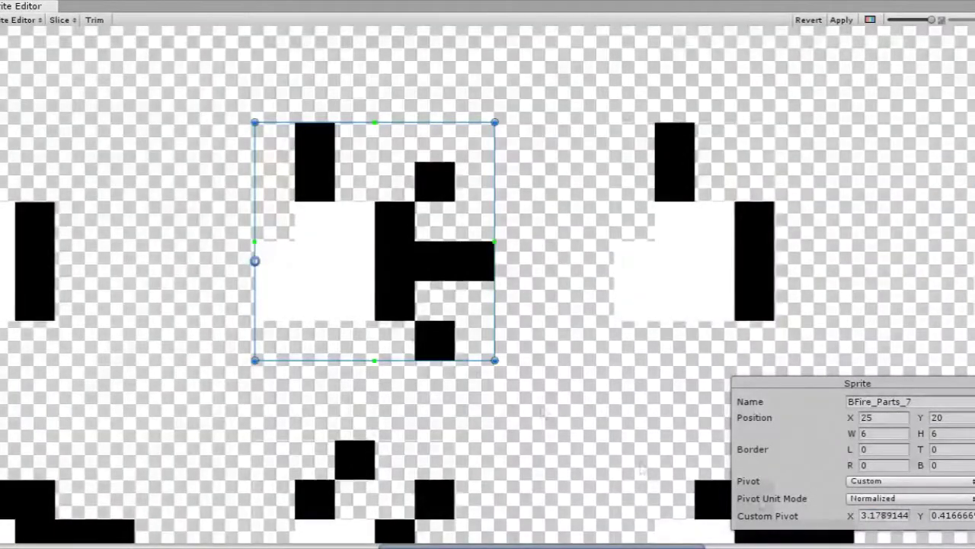
left_click_drag(255, 263, 256, 258)
left_click(882, 515)
type("0")
Step: Move the pivot of the first hand in the lower row to its left edge, at X 0 and about Y 0.4
scroll(544, 272, "down", 5)
left_click(678, 267)
scroll(335, 377, "up", 5)
left_click(403, 290)
left_click_drag(403, 290, 285, 307)
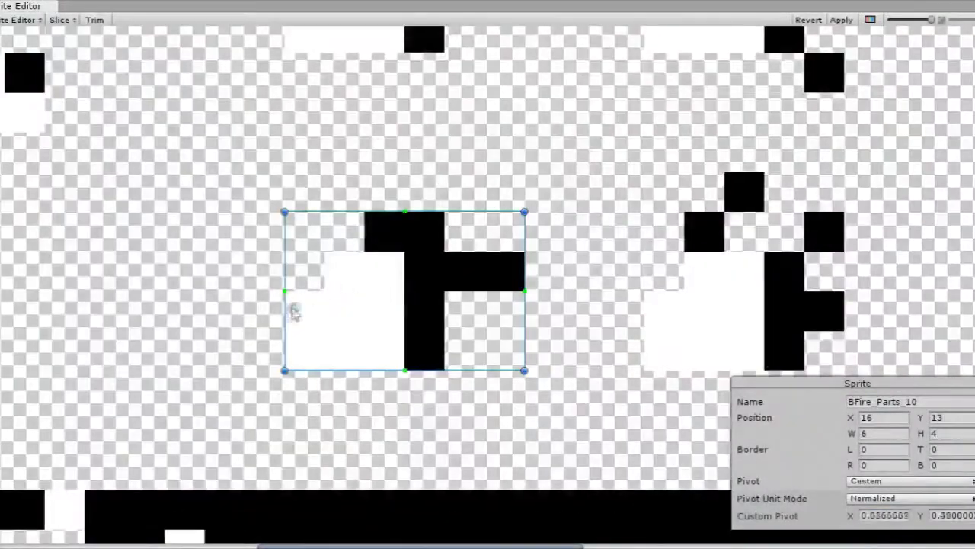
left_click(881, 515)
type("0")
Step: Move the pivot of the second hand in the lower row to its left edge, at X 0 and about Y 0.32
left_click(742, 270)
left_click_drag(742, 270, 647, 309)
left_click(882, 515)
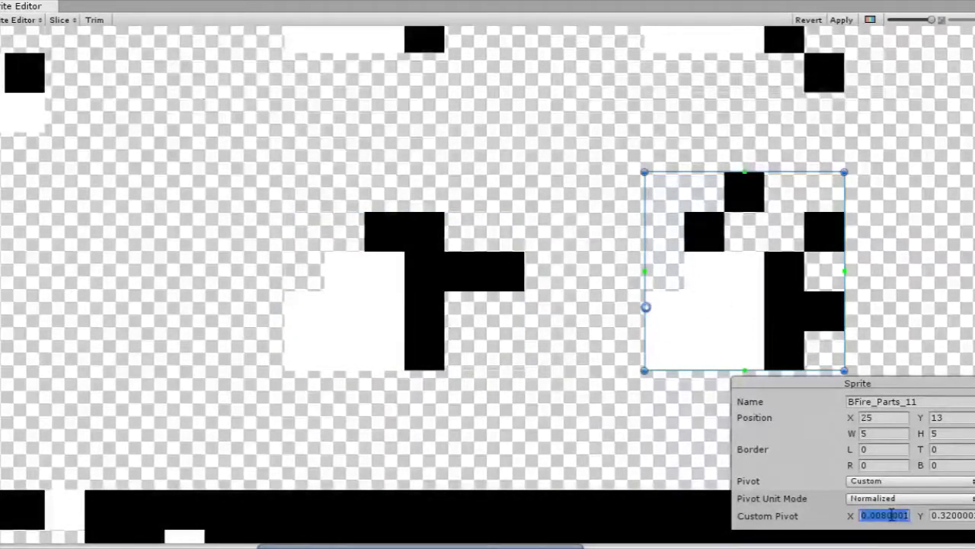
type("0")
scroll(535, 212, "down", 5)
Step: Move the pivot of the third hand in the lower row to its wrist edge and set custom pivot X to 0
scroll(876, 251, "up", 4)
left_click(686, 257)
left_click_drag(686, 257, 569, 271)
type("0")
scroll(614, 277, "down", 5)
Step: Move the pivot of the fourth hand in the lower row to its wrist edge and set custom pivot X to 0
scroll(770, 276, "up", 5)
left_click(770, 277)
left_click_drag(800, 259, 679, 269)
left_click(890, 515)
type("0")
scroll(731, 297, "down", 4)
Step: Move the pivot of the long blade-shaped sprite from its centre toward its handle end
scroll(307, 350, "down", 4)
left_click(167, 362)
scroll(168, 362, "up", 5)
left_click_drag(498, 392, 210, 338)
scroll(490, 422, "up", 3)
scroll(490, 422, "down", 6)
scroll(594, 121, "up", 1)
Step: Rename the thin limb sprite as BFire_Limb
left_click(273, 133)
left_click(938, 401)
left_click(938, 401)
key("BackSpace")
key("BackSpace")
key("BackSpace")
key("BackSpace")
key("BackSpace")
key("BackSpace")
key("BackSpace")
type("Limb")
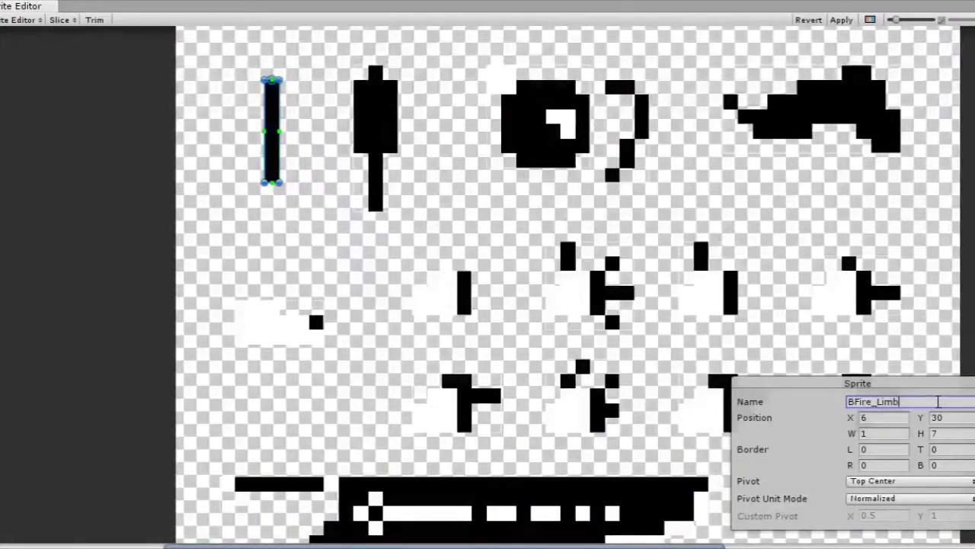
Step: Rename the torso sprite as BFire_Torso
left_click(370, 138)
left_click(913, 402)
left_click(913, 402)
key("BackSpace")
key("BackSpace")
key("BackSpace")
key("BackSpace")
key("BackSpace")
key("BackSpace")
key("BackSpace")
type("Torso")
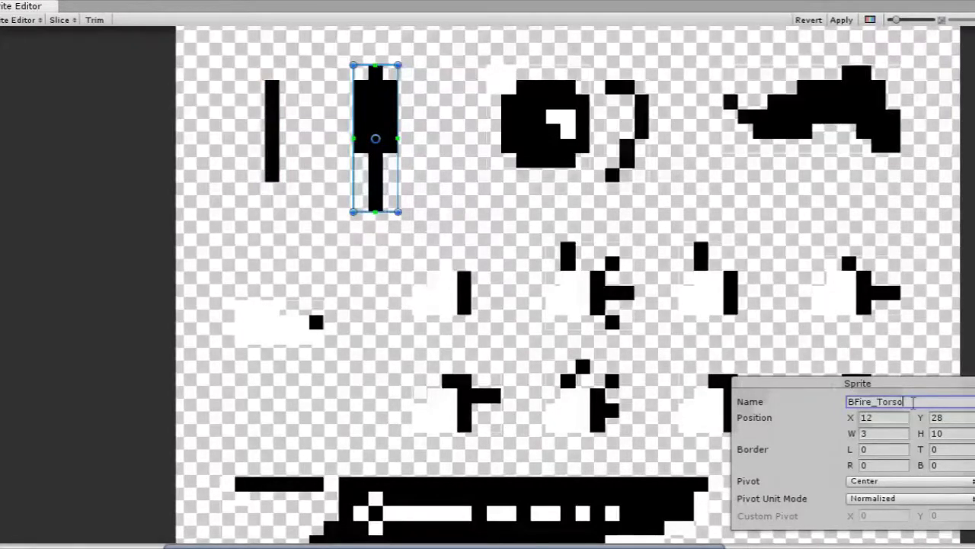
Step: Replace the generic Parts ending in the names of the head sprite and the curved piece beside it, keeping the BFire_ prefix
left_click(541, 122)
left_click(920, 403)
left_click(922, 402)
key("BackSpace")
key("BackSpace")
key("BackSpace")
key("BackSpace")
key("BackSpace")
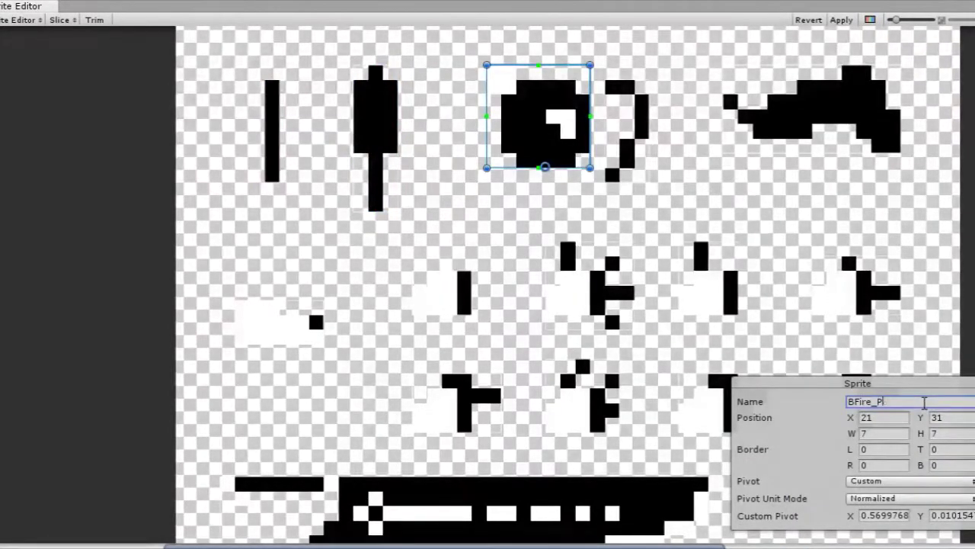
left_click(626, 129)
left_click(937, 402)
key("BackSpace")
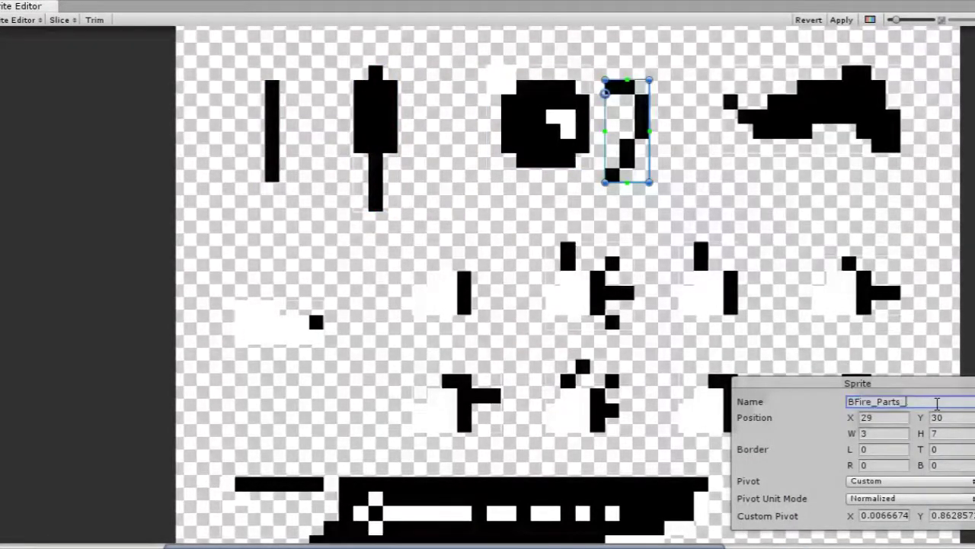
Step: Replace the generic part names of the hair sprite and the white foot sprite
left_click(811, 107)
left_click(916, 402)
left_click(917, 403)
key("BackSpace")
key("BackSpace")
key("BackSpace")
key("BackSpace")
key("BackSpace")
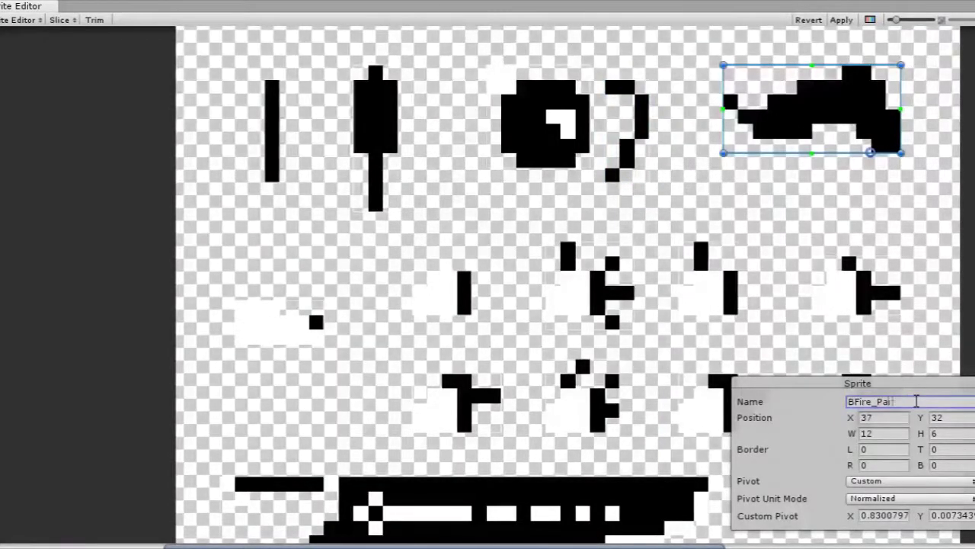
left_click(277, 328)
left_click(925, 402)
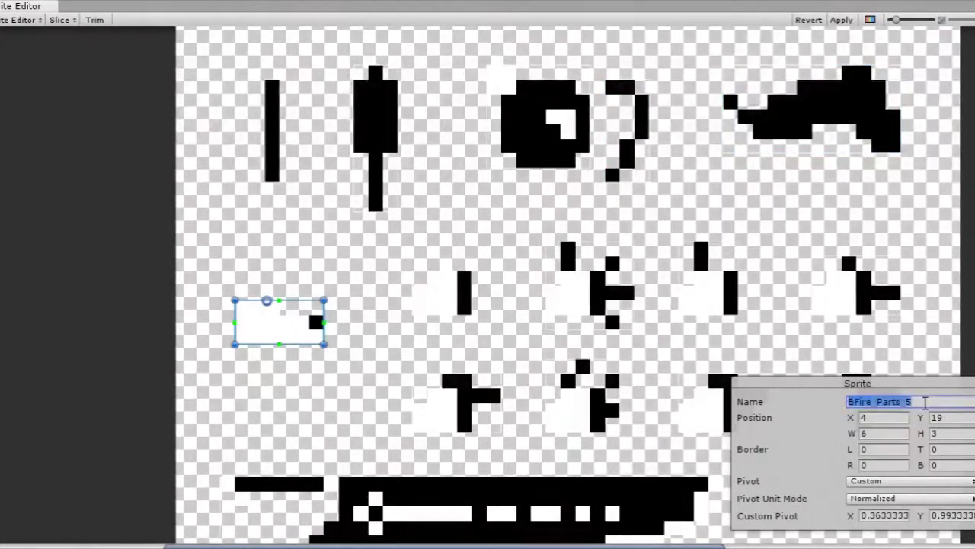
Step: Rename the first two hand sprites of the upper row as BFire_Hand_Fist and BFire_Hand_Open
left_click(446, 297)
left_click(922, 402)
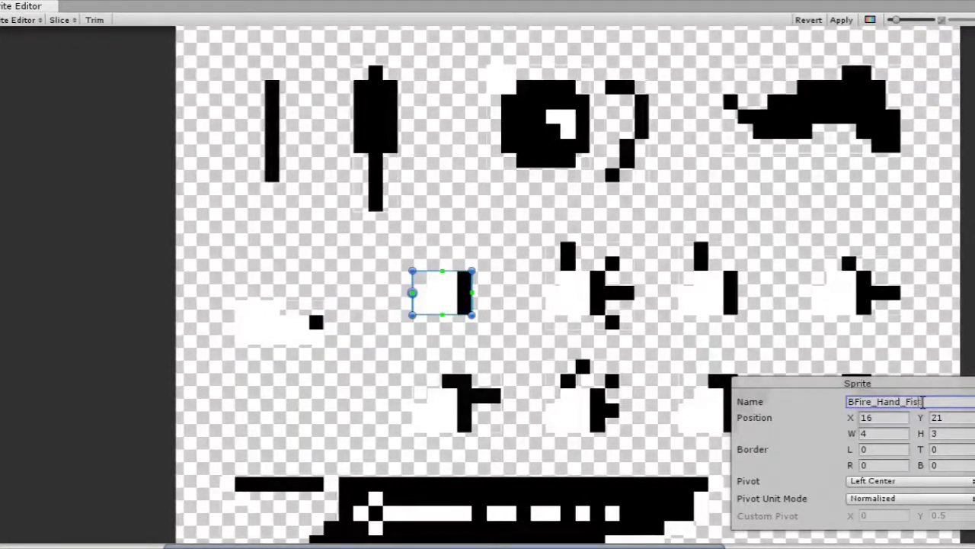
left_click(601, 326)
left_click(903, 401)
type("Hand_Open")
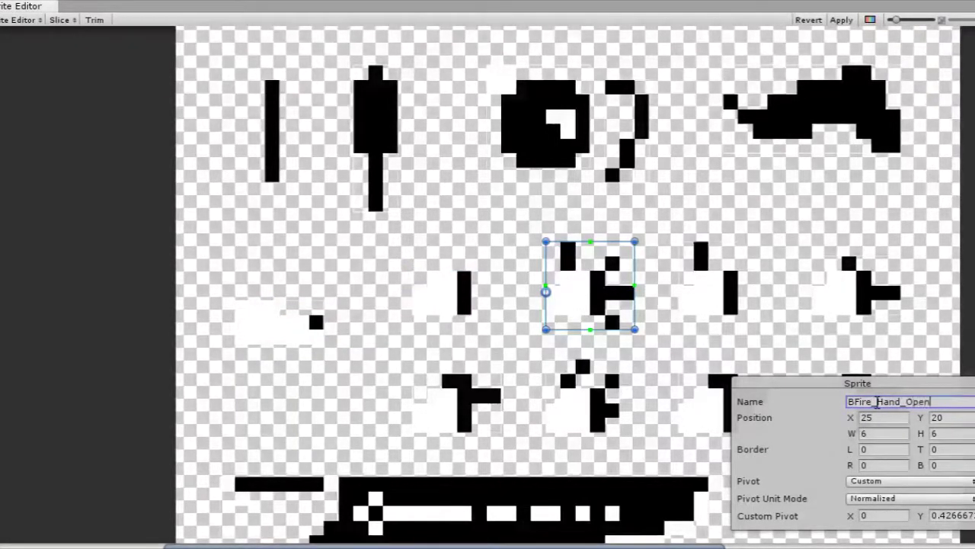
Step: Rename the third hand of the upper row with a name starting BFire_Hand_T, and replace the fourth hand's generic name
left_click(736, 277)
left_click(887, 401)
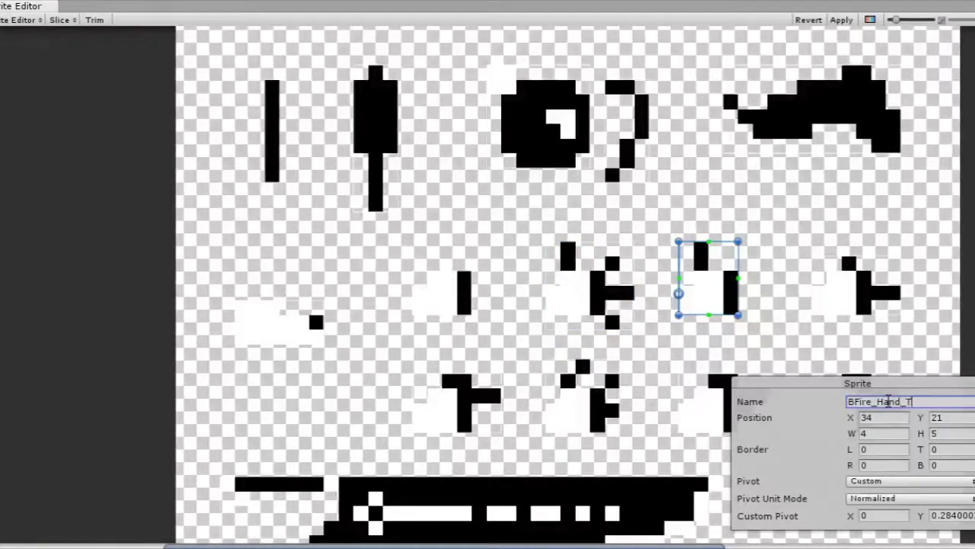
left_click(876, 292)
left_click(920, 402)
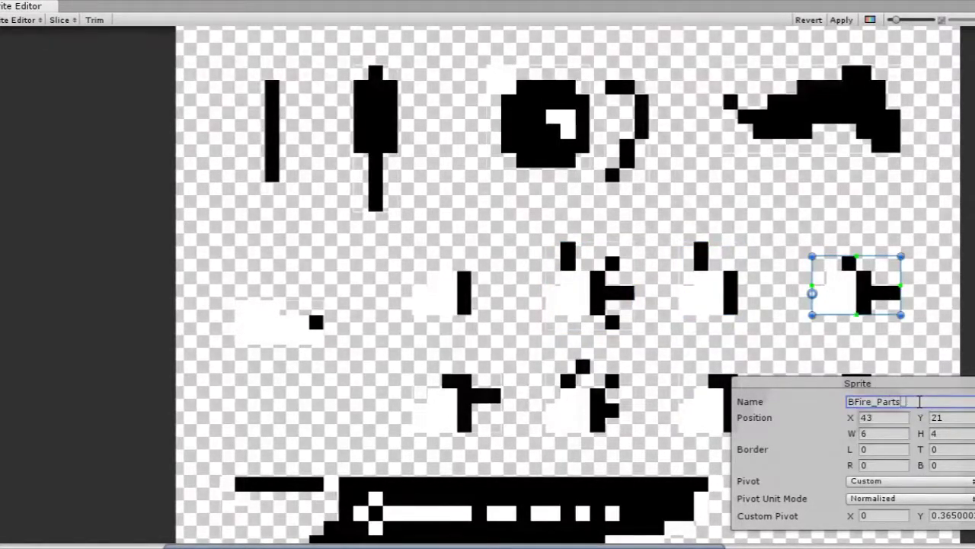
Step: Rename the first hand sprite of the lower row as BFire_Hand_Point
left_click(451, 414)
left_click(913, 401)
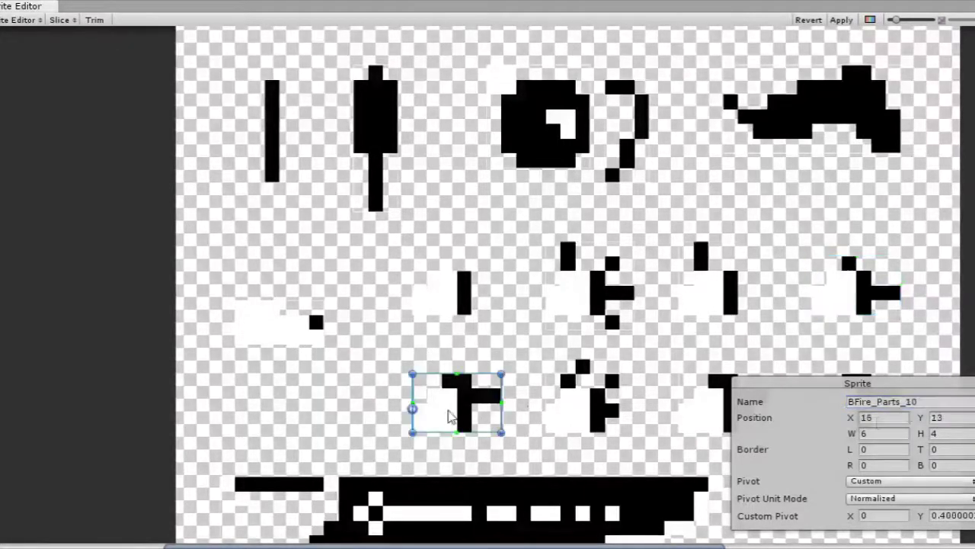
key("BackSpace")
key("BackSpace")
key("BackSpace")
key("BackSpace")
key("BackSpace")
key("BackSpace")
key("BackSpace")
key("BackSpace")
type("Hand")
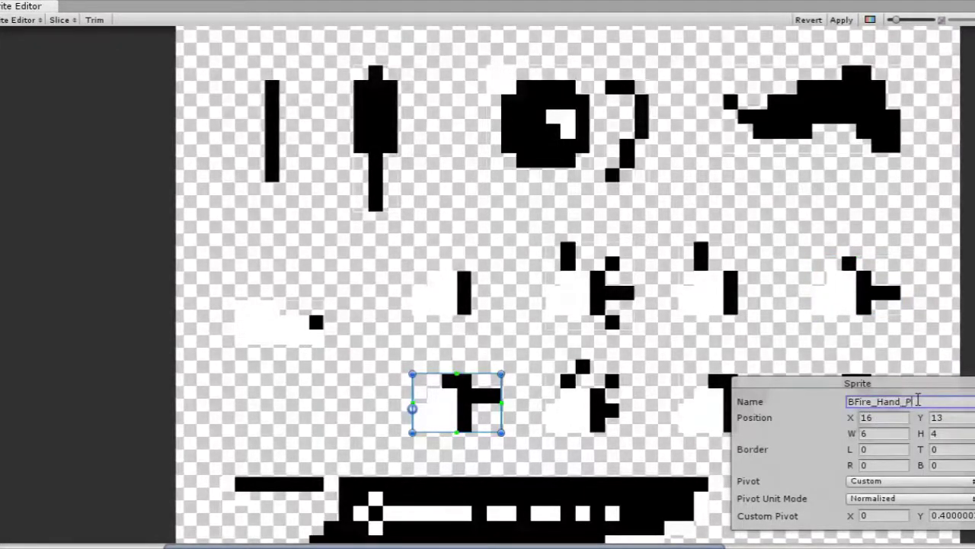
type("_Point")
Step: Replace the generic Parts name of the second hand in the lower row with a name starting BFire_Hand_
left_click(547, 372)
left_click(949, 401)
key("BackSpace")
key("BackSpace")
key("BackSpace")
key("BackSpace")
key("BackSpace")
key("BackSpace")
key("BackSpace")
key("BackSpace")
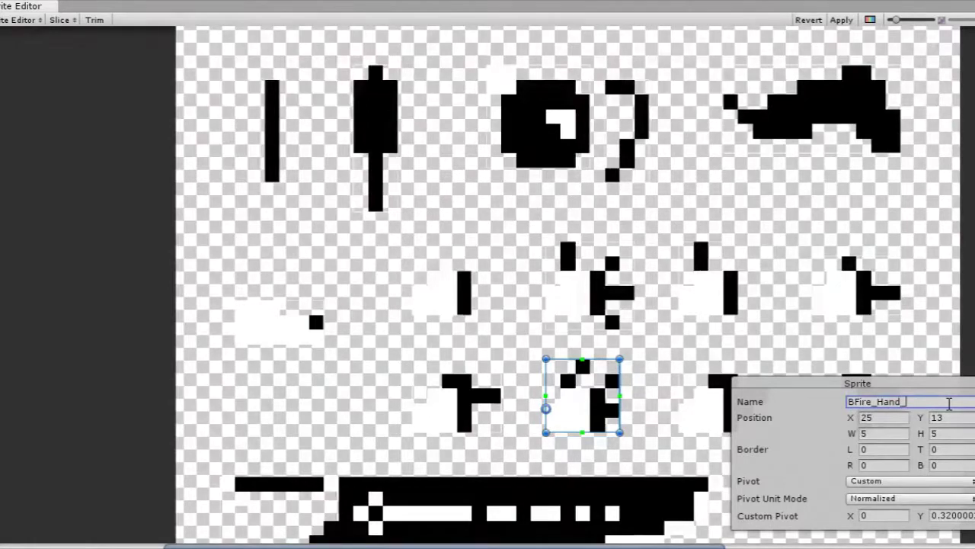
Step: Rename the third hand sprite of the lower row as BFire_Hand_Hold
left_click(707, 392)
left_click(920, 399)
type("Hand_Hold")
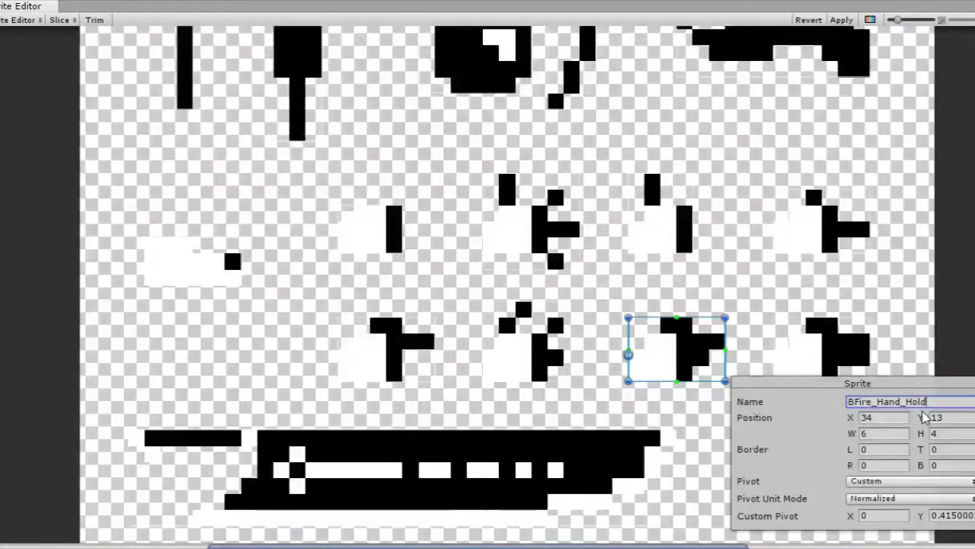
Step: Rename the fourth hand sprite of the lower row as BFire_Hand_Bang
left_click(822, 347)
left_click(921, 401)
left_click(925, 402)
key("BackSpace")
key("BackSpace")
key("BackSpace")
key("BackSpace")
key("BackSpace")
key("BackSpace")
key("BackSpace")
key("BackSpace")
type("Hand_Bang")
Step: Rename the sword sprite below the hands as BFire_Sword and apply the changes to the sprite sheet
left_click(588, 479)
left_click(925, 402)
key("BackSpace")
key("BackSpace")
key("BackSpace")
key("BackSpace")
key("BackSpace")
key("BackSpace")
key("BackSpace")
key("BackSpace")
type("Sword")
key("Return")
scroll(572, 276, "down", 3)
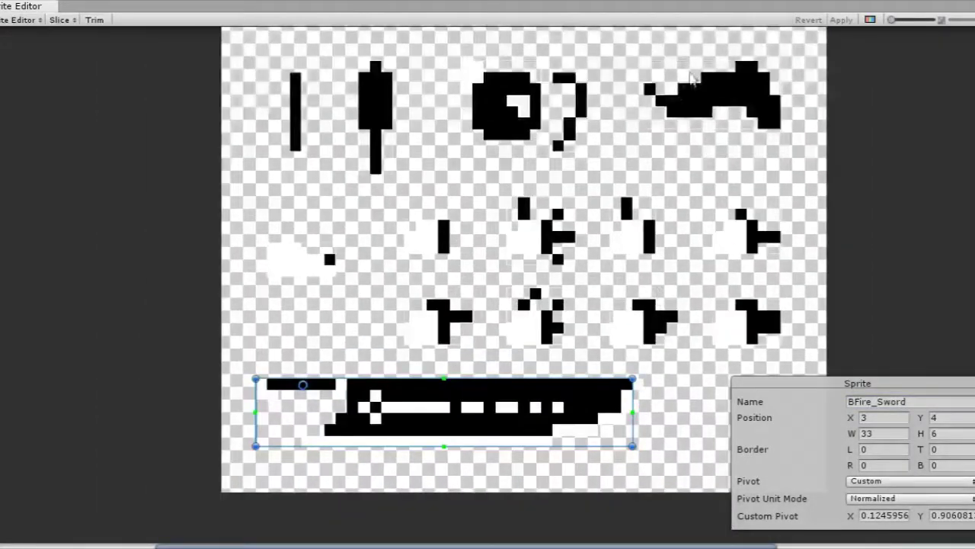
scroll(691, 46, "up", 2)
scroll(691, 45, "down", 2)
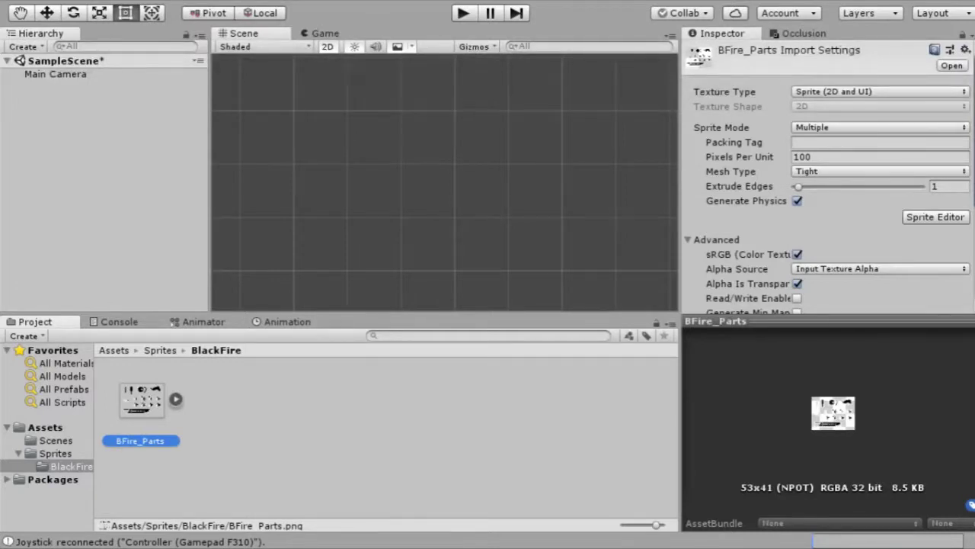
Step: Create an empty game object in SampleScene and name it BlackFire
left_click(94, 114)
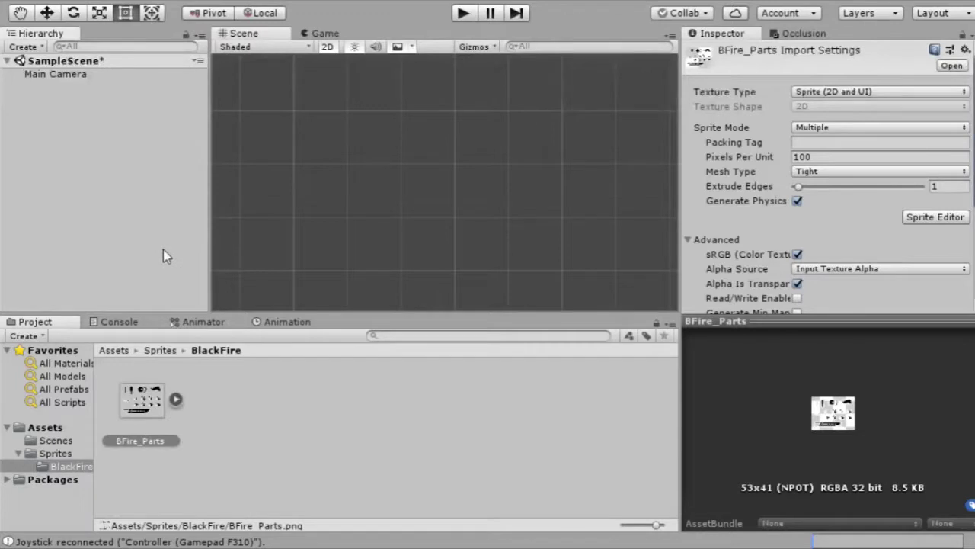
key("ctrl+shift+n")
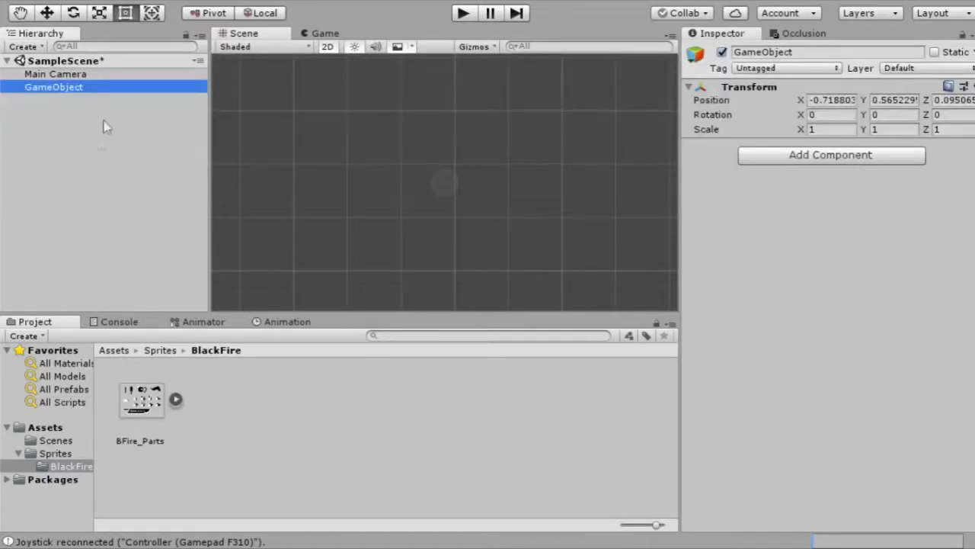
double_click(70, 89)
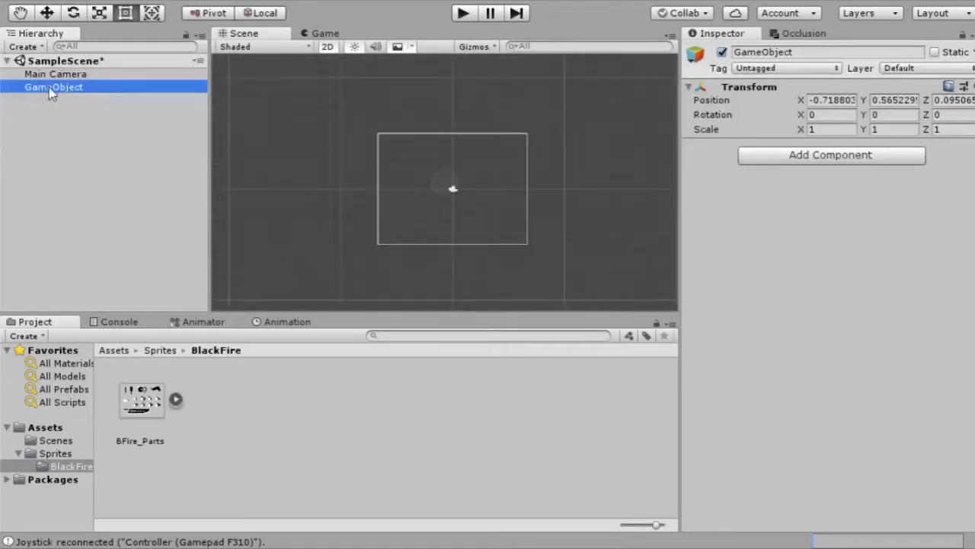
left_click(782, 54)
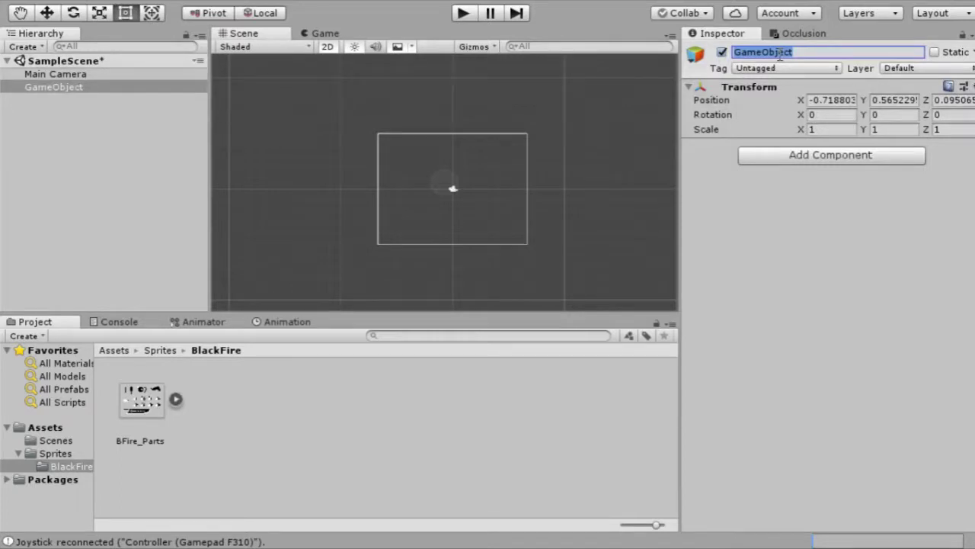
type("BlackFire")
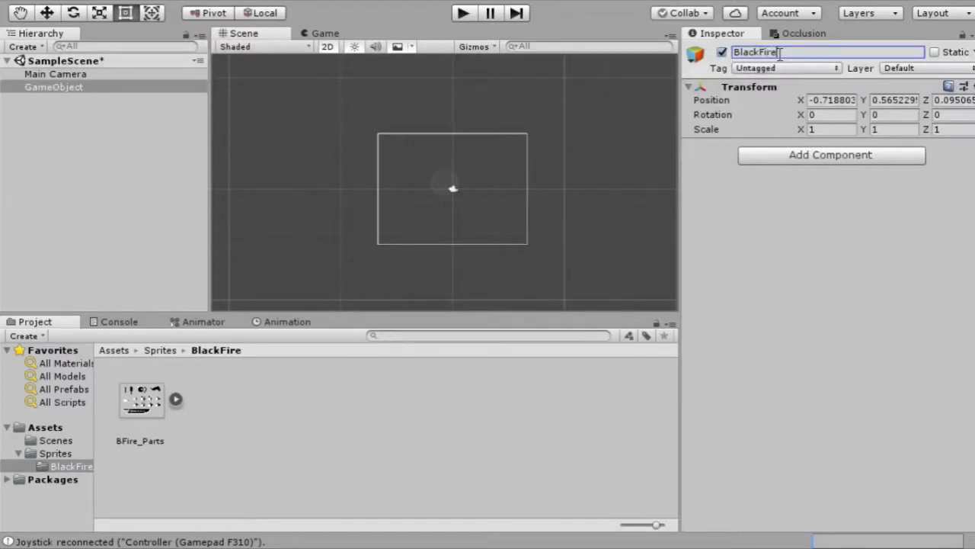
key("Return")
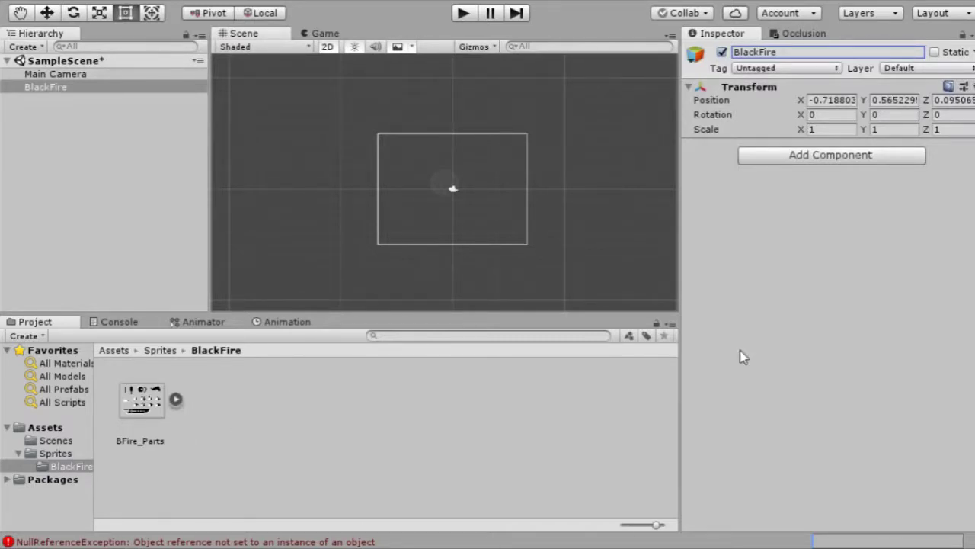
Step: Add an Animator component to the BlackFire object
left_click(832, 157)
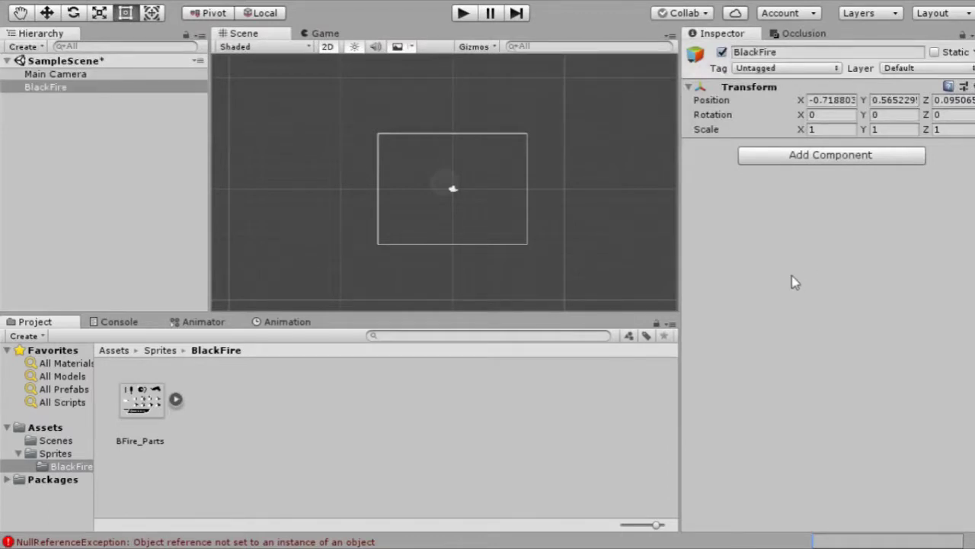
left_click(796, 246)
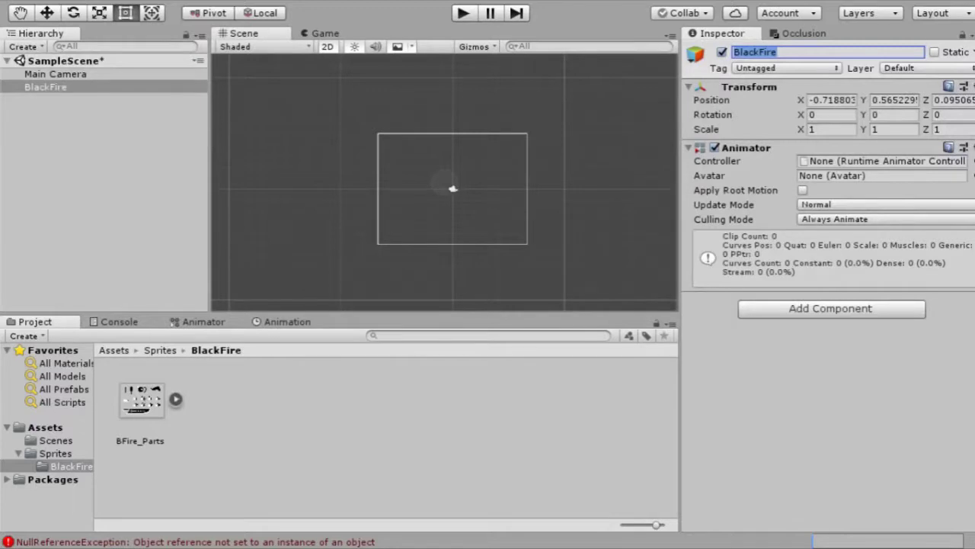
key("Return")
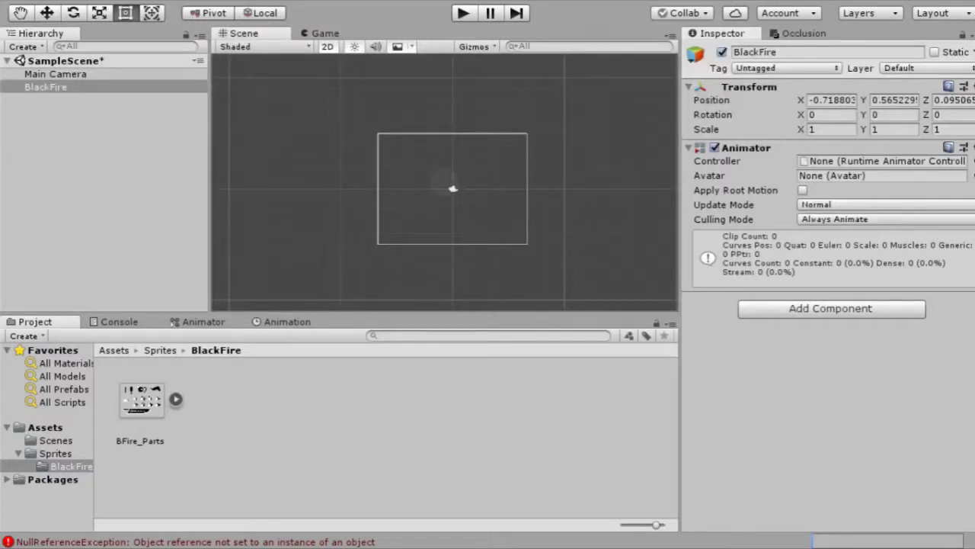
Step: Create an Animator Controller named BlackFire in the BlackFire sprites folder and assign it to the BlackFire object's Animator
left_click(240, 431)
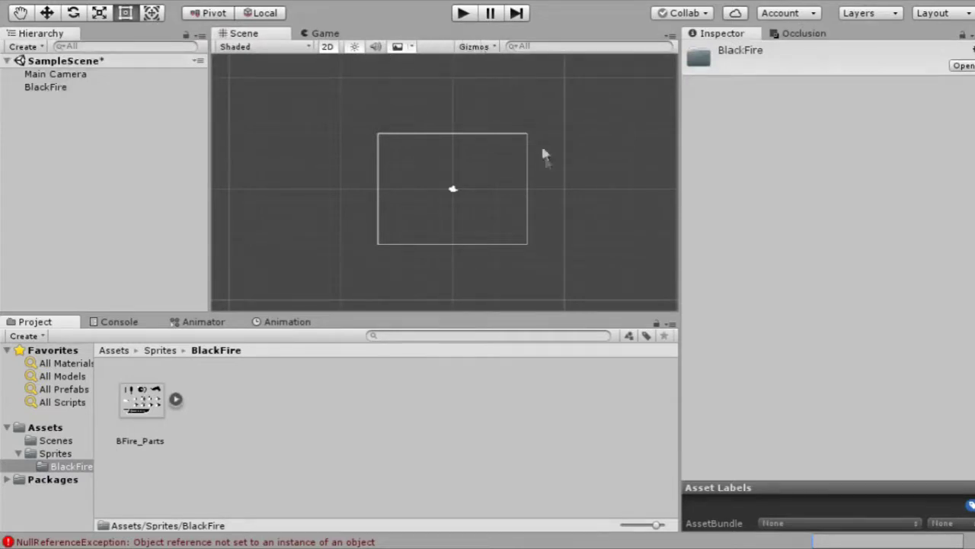
left_click(571, 365)
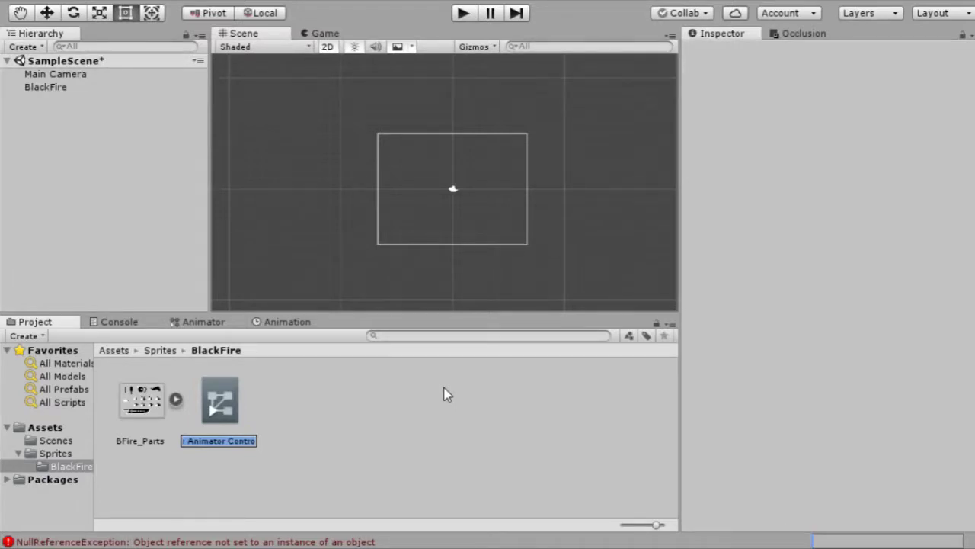
type("BlackFire")
left_click(448, 394)
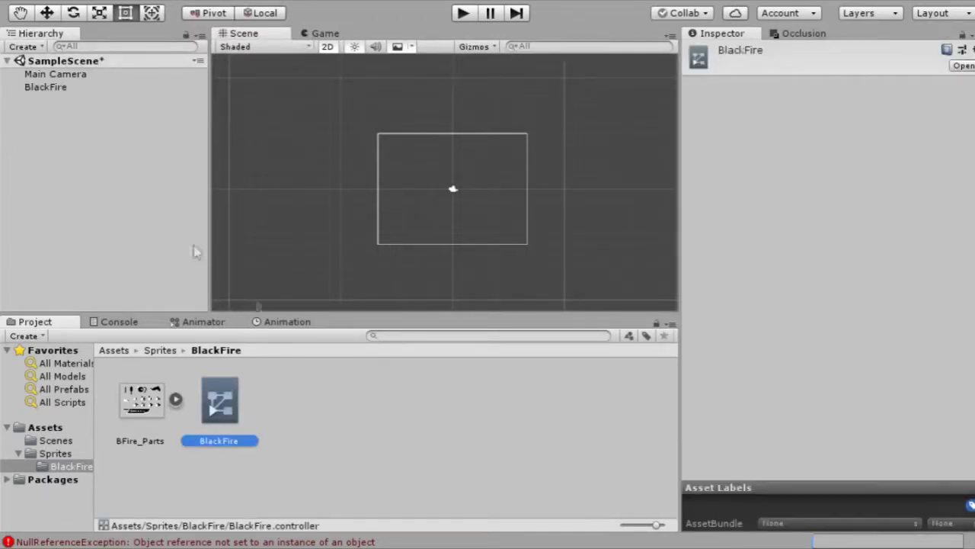
left_click(69, 89)
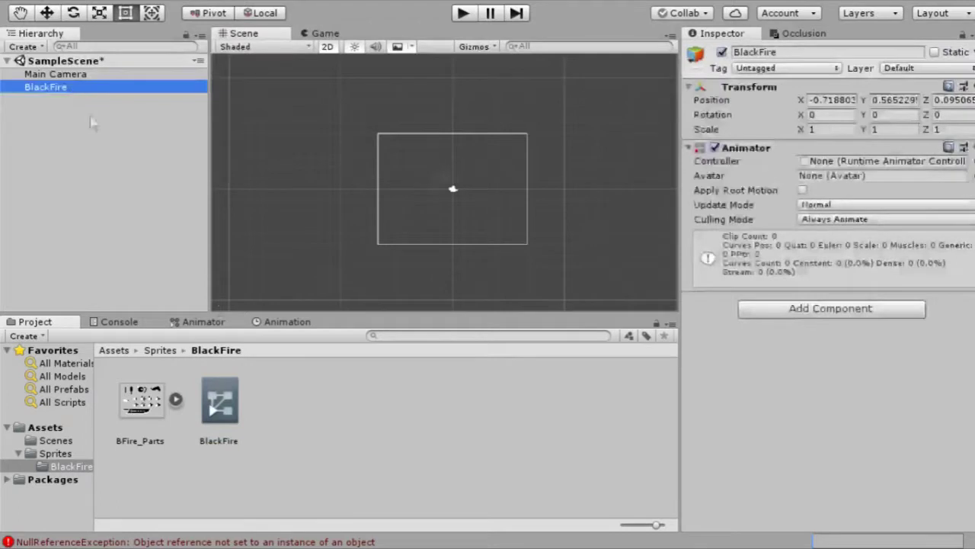
left_click_drag(220, 411, 842, 163)
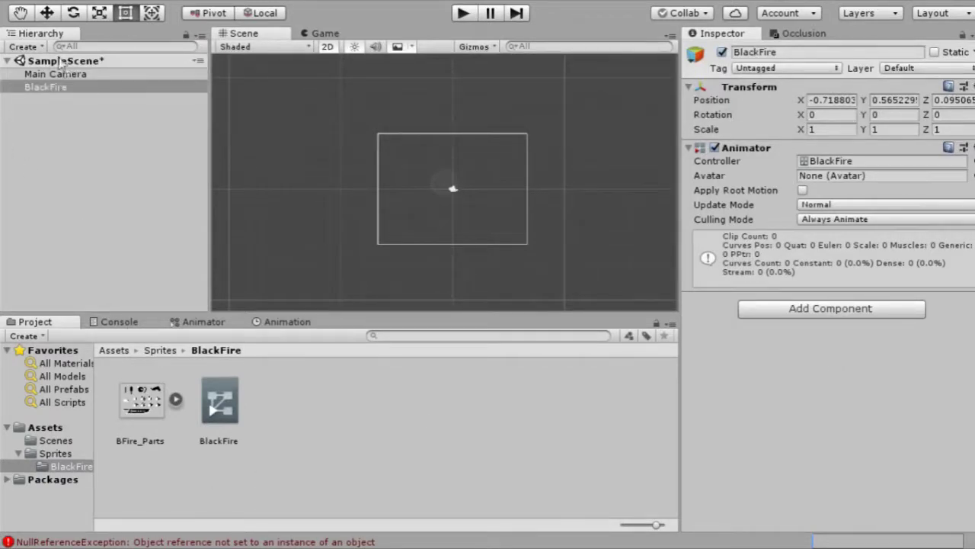
Step: Create an empty child object under BlackFire and name it Root
left_click(61, 88)
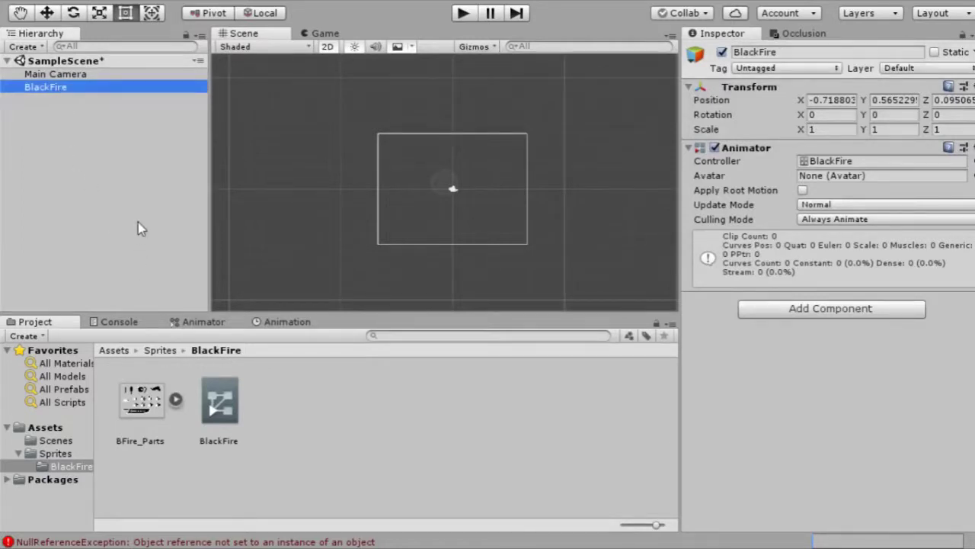
key("alt+shift+n")
left_click(818, 51)
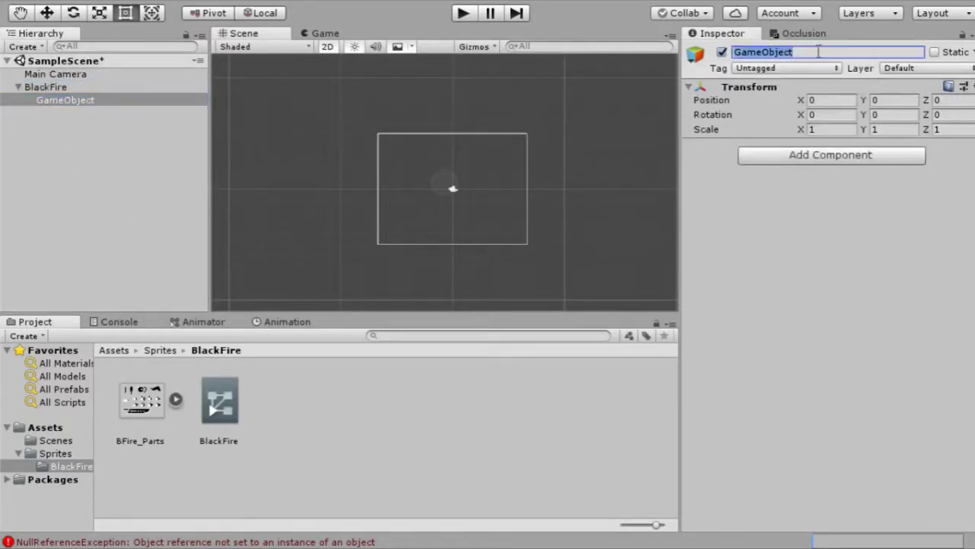
type("Root")
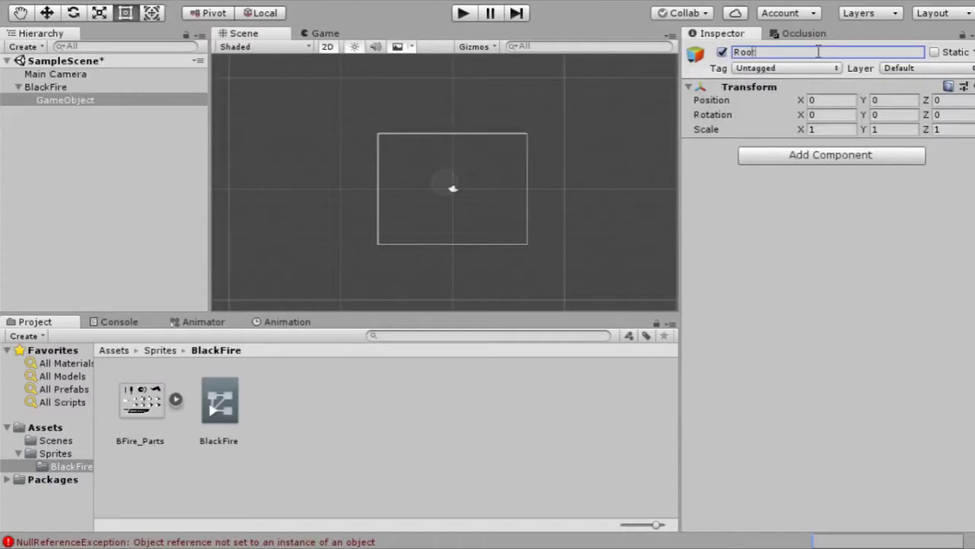
key("Return")
Step: Expand the BFire_Parts sheet and add its BFire_Torso sprite to the scene as a child of Root
left_click(175, 399)
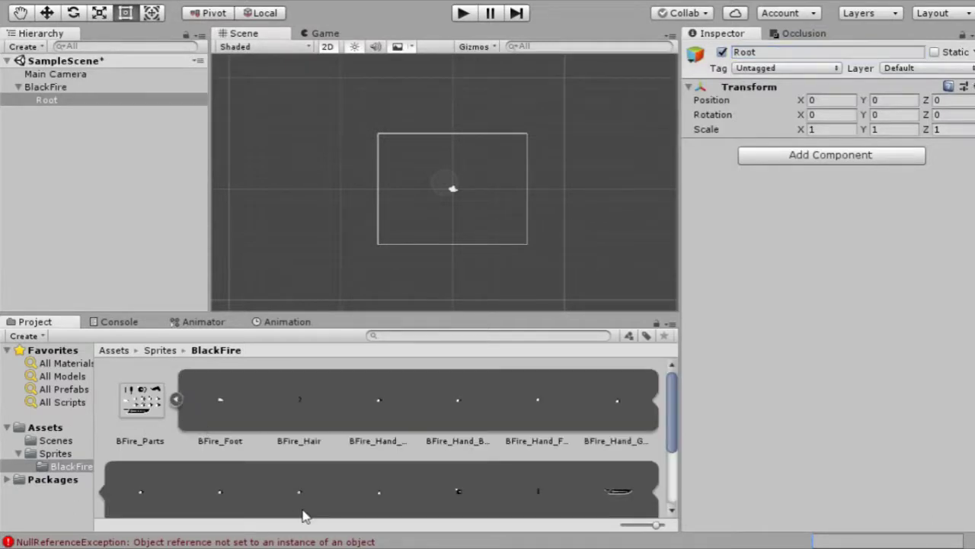
scroll(573, 419, "down", 2)
scroll(598, 418, "up", 2)
scroll(330, 395, "down", 1)
scroll(331, 403, "down", 2)
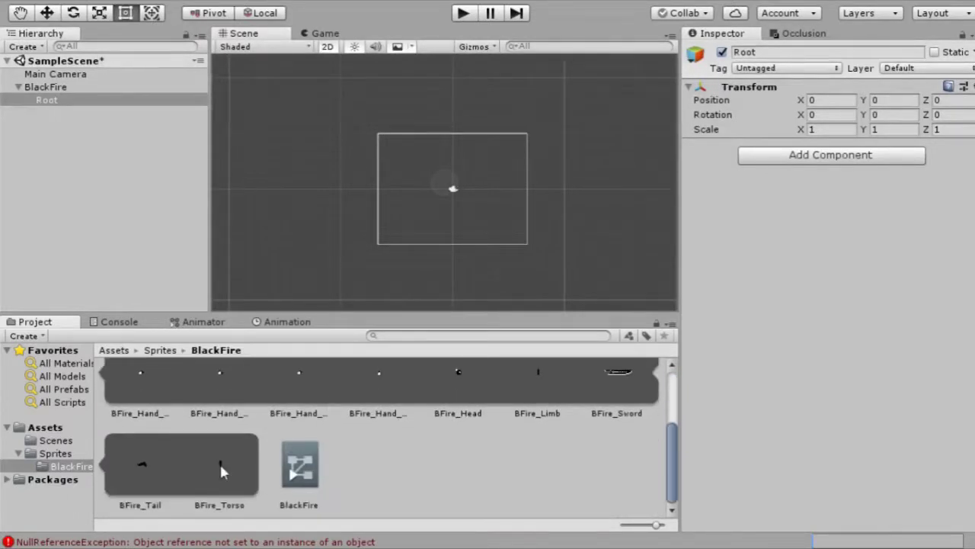
left_click_drag(223, 467, 53, 101)
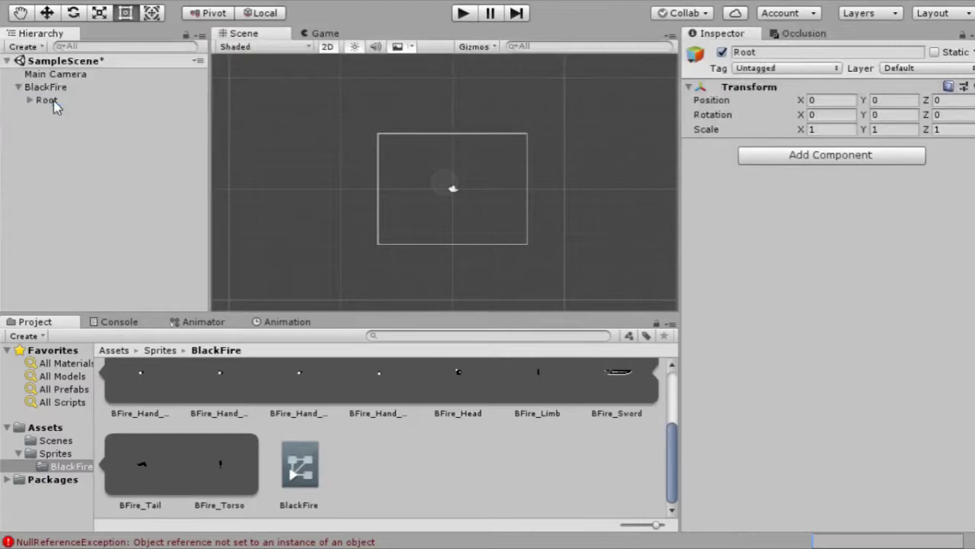
left_click(31, 100)
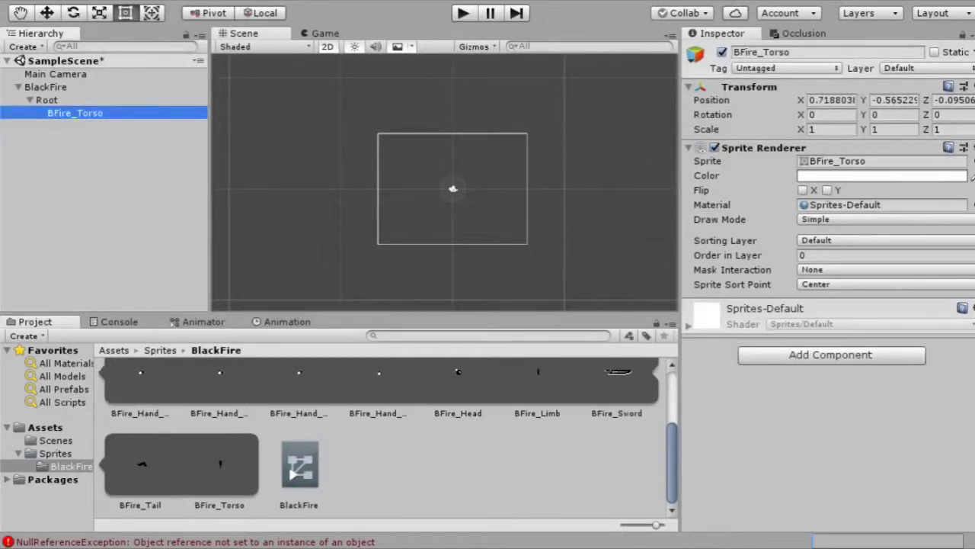
Step: Add the BFire_Head sprite as a child of BFire_Torso and move it up onto the neck, to about Y 0.05
left_click_drag(466, 387, 135, 120)
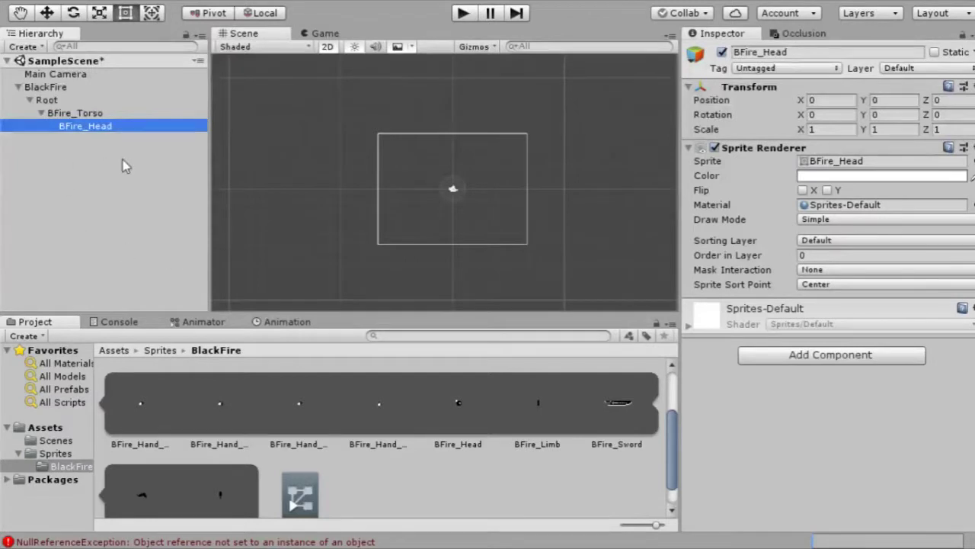
key("f")
scroll(450, 191, "up", 6)
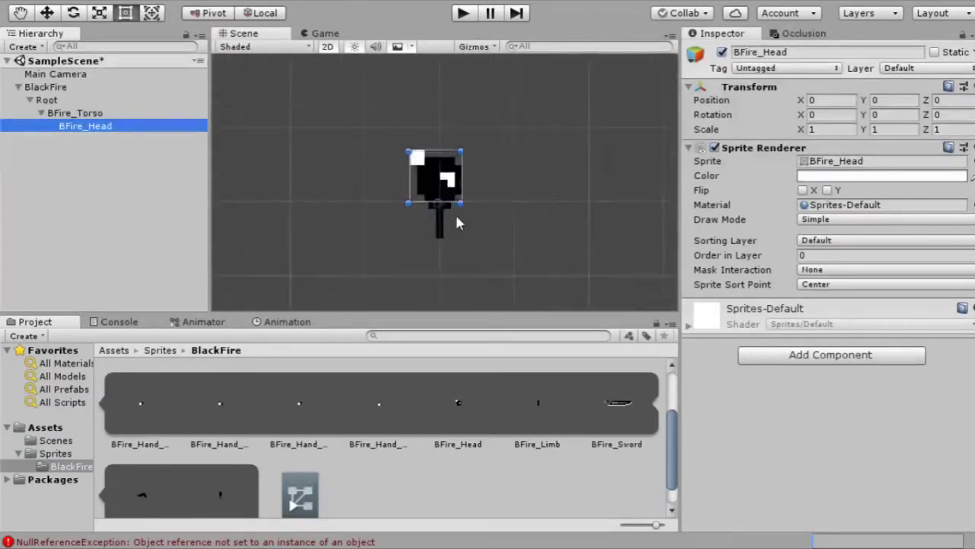
scroll(455, 217, "up", 4)
scroll(442, 213, "down", 3)
scroll(446, 192, "down", 1)
left_click_drag(447, 178, 447, 114)
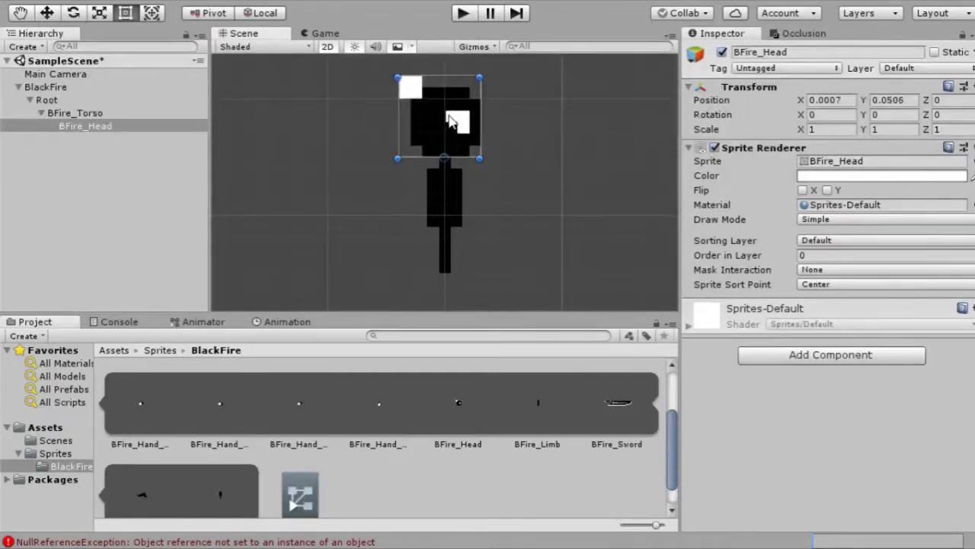
Step: Fine-tune the head's position so it sits centred on the torso's neck, at about X 0.00013, Y 0.05071
scroll(442, 156, "up", 5)
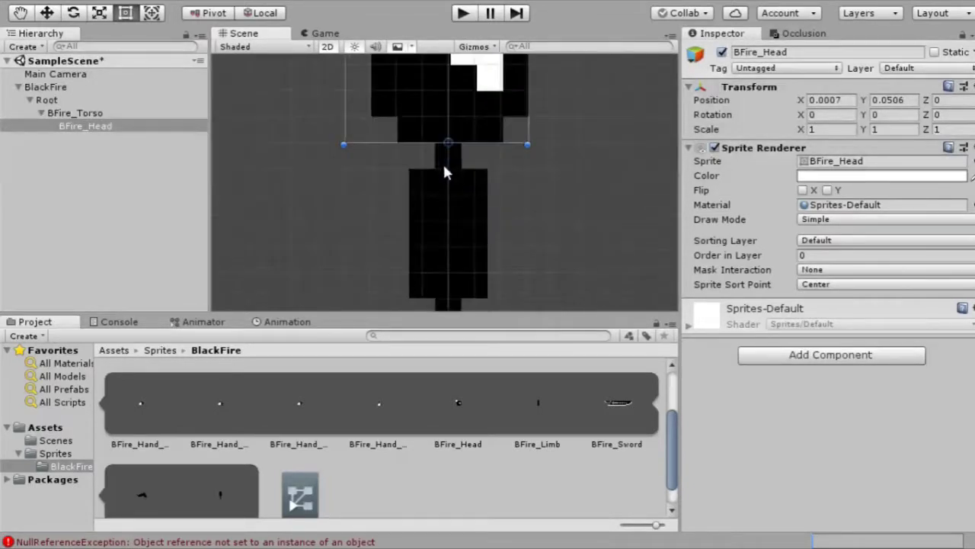
scroll(445, 171, "up", 2)
left_click_drag(466, 97, 467, 101)
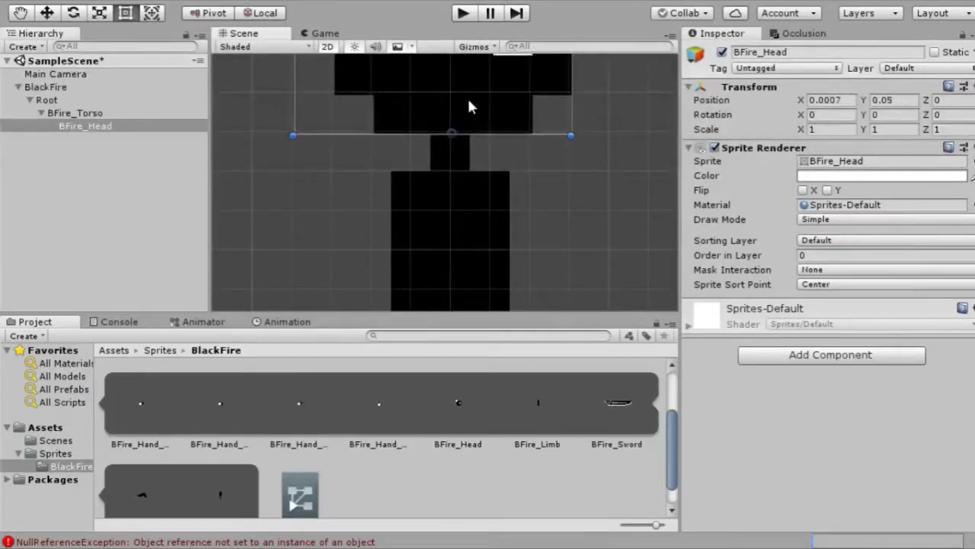
scroll(457, 135, "up", 5)
left_click_drag(488, 92, 474, 65)
scroll(474, 240, "up", 2)
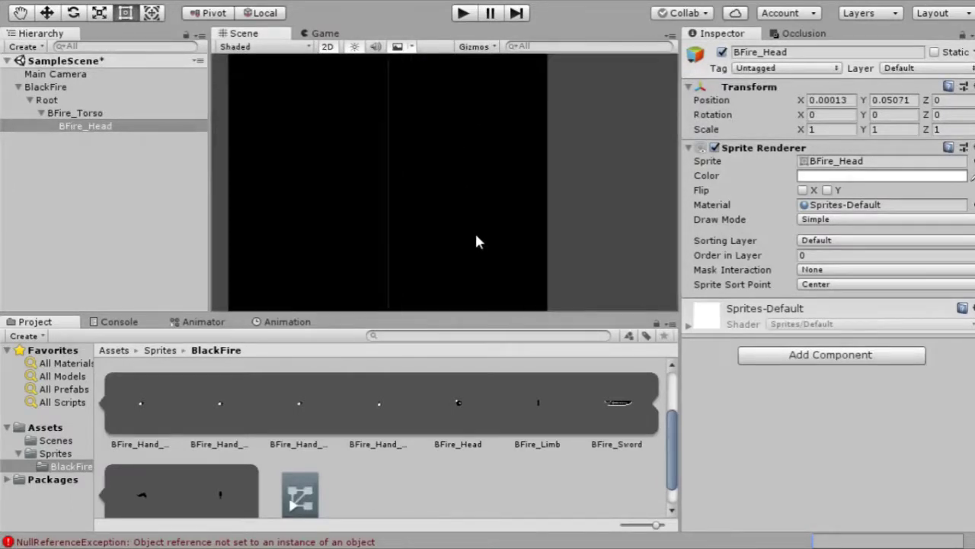
scroll(474, 240, "down", 5)
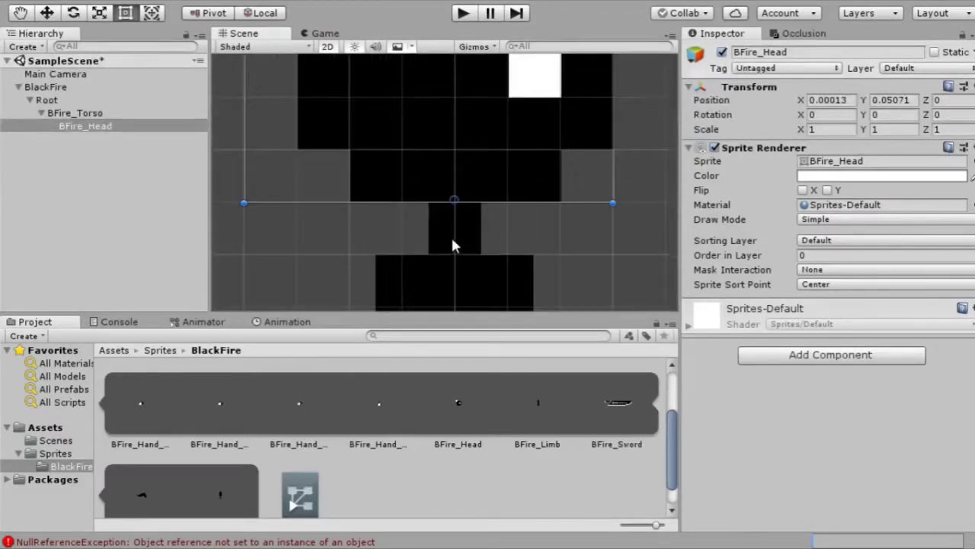
scroll(451, 219, "up", 2)
scroll(445, 220, "down", 2)
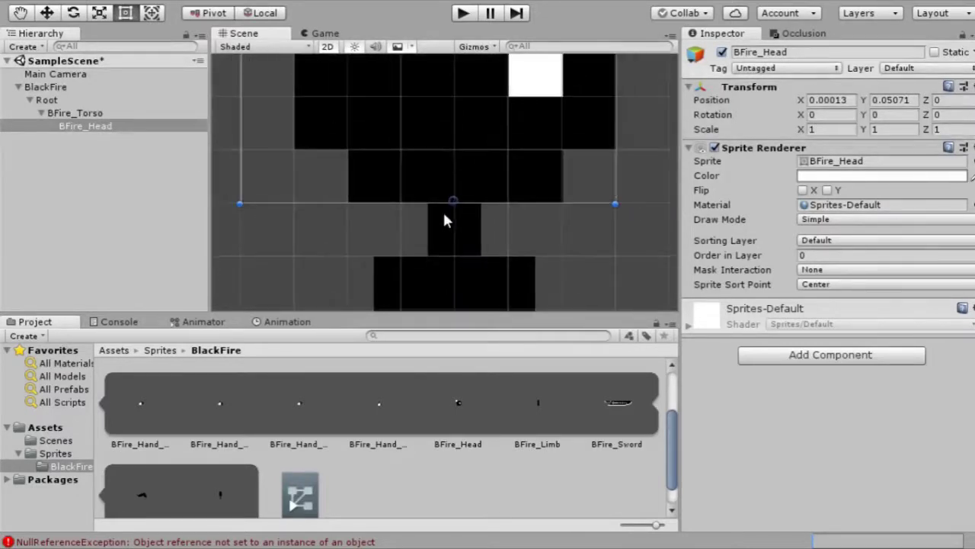
Step: Try rotating the BFire_Head sprite around its neck pivot and undo the rotation
scroll(445, 219, "down", 3)
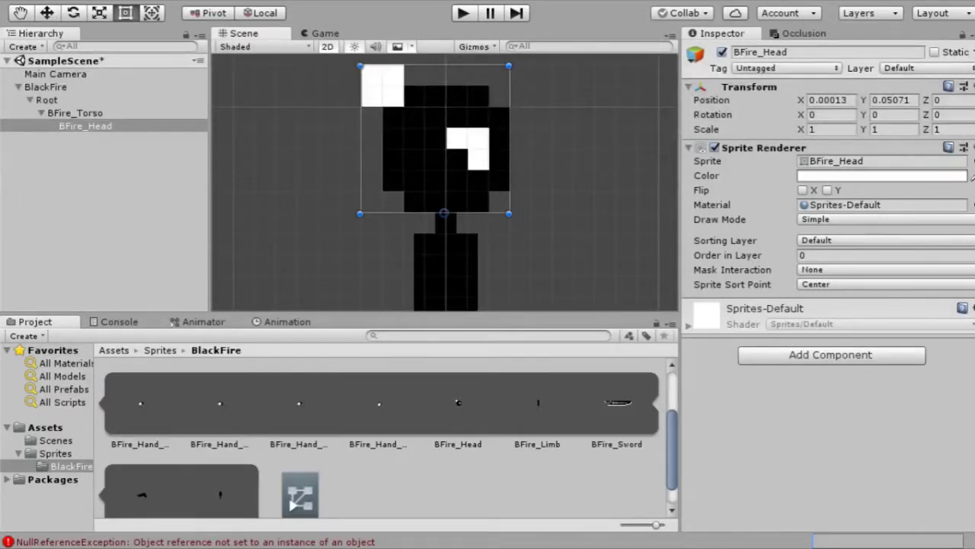
key("e")
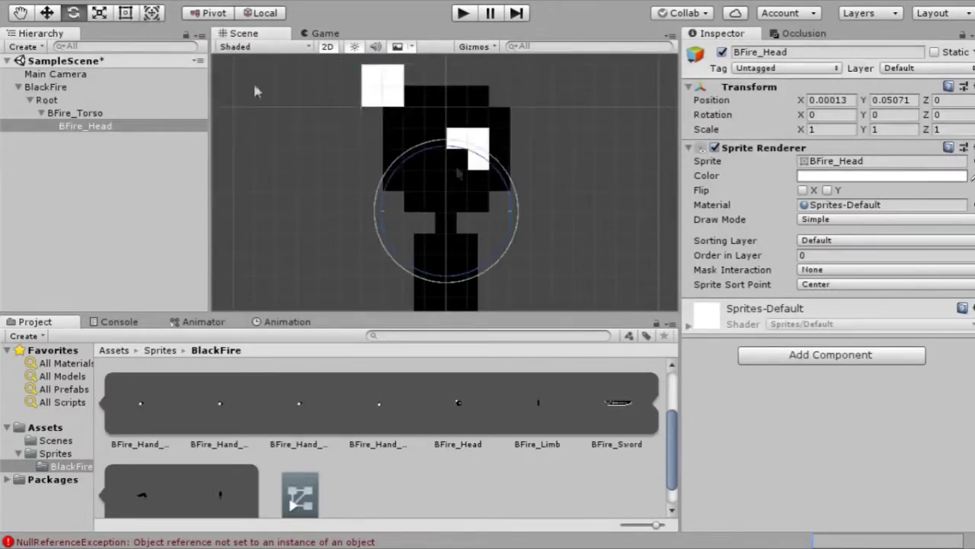
left_click_drag(517, 182, 308, 98)
left_click_drag(479, 113, 568, 182)
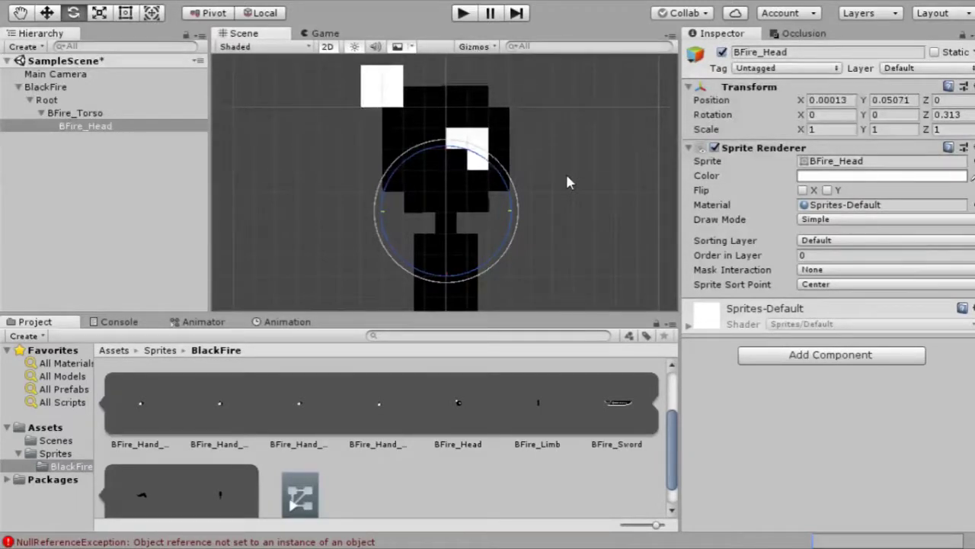
mouse_move(519, 200)
left_mouse_down()
mouse_move(516, 278)
mouse_move(521, 209)
mouse_move(500, 123)
mouse_move(524, 196)
left_mouse_up()
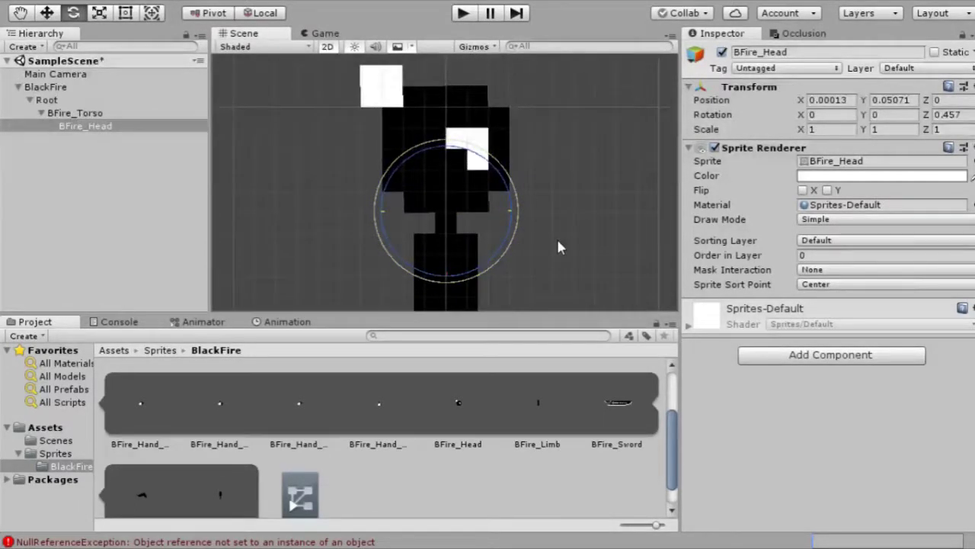
key("ctrl+z")
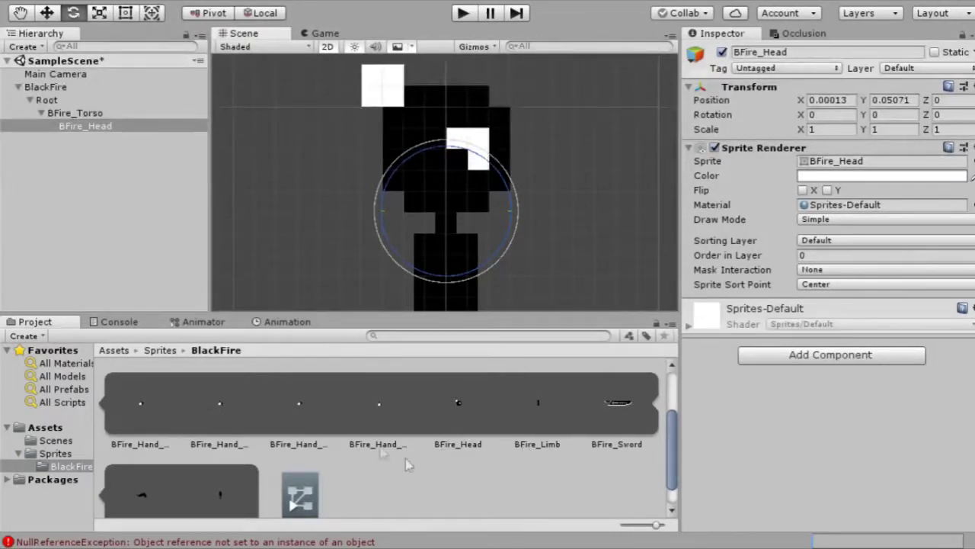
Step: Add the BFire_Tail sprite as a child of BFire_Head and move it to the head's upper back, about X -0.0395, Y 0.0692
scroll(253, 472, "down", 1)
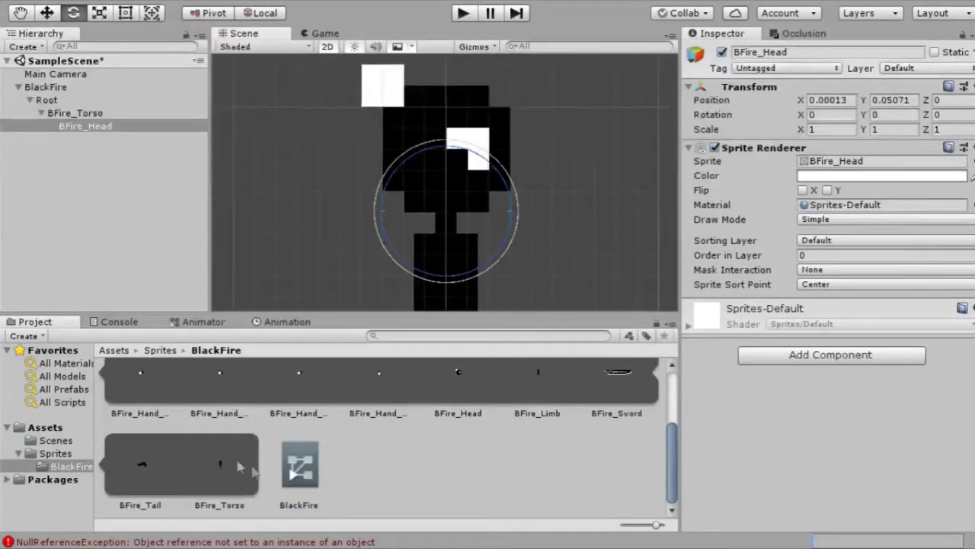
left_click_drag(134, 473, 99, 131)
scroll(553, 220, "down", 3)
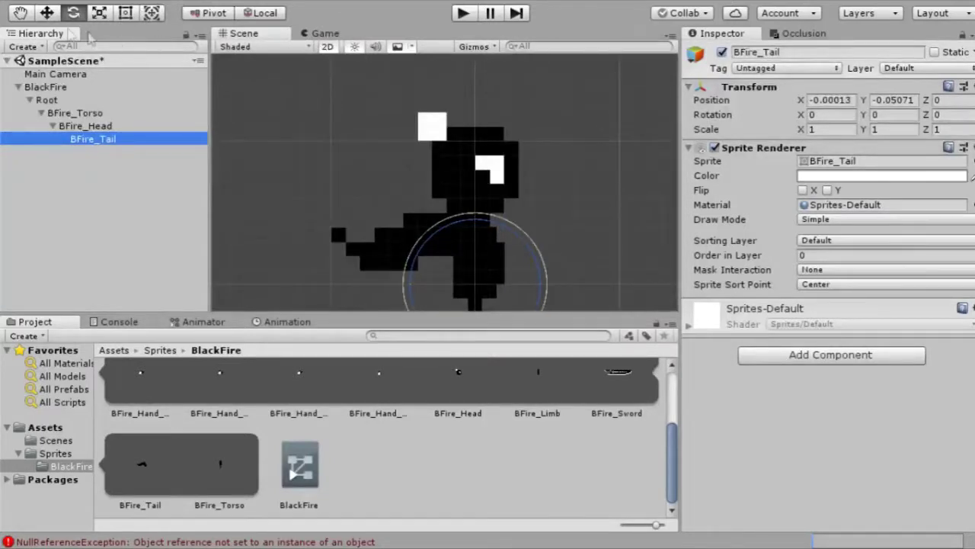
left_click(46, 12)
left_click_drag(485, 277, 436, 112)
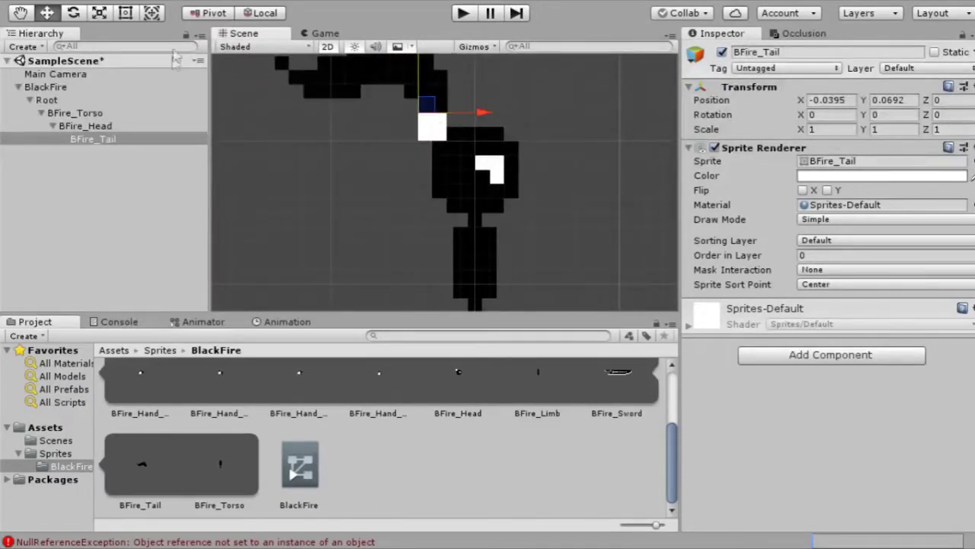
Step: Rotate BFire_Tail so it hangs down behind the head, with its Z rotation set to 90
left_click(70, 13)
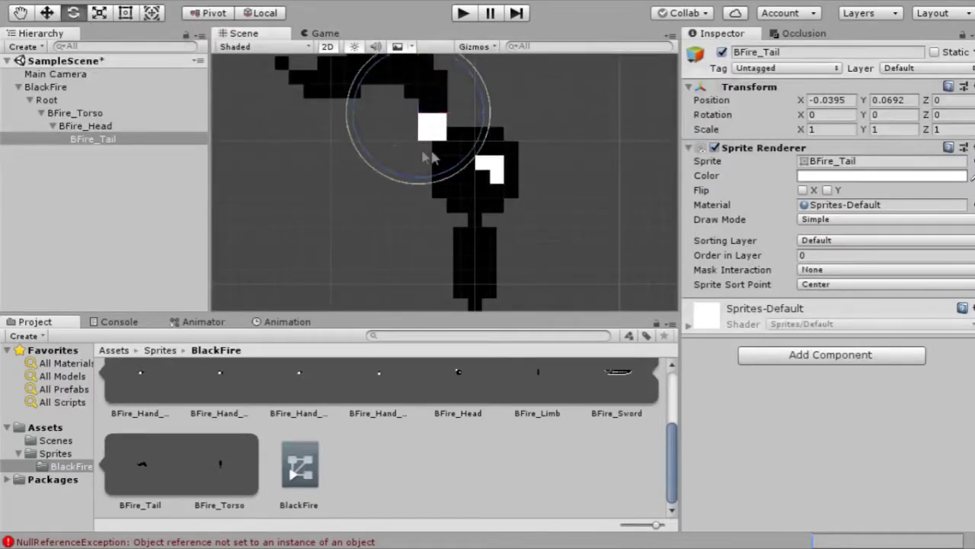
left_click_drag(436, 174, 632, 130)
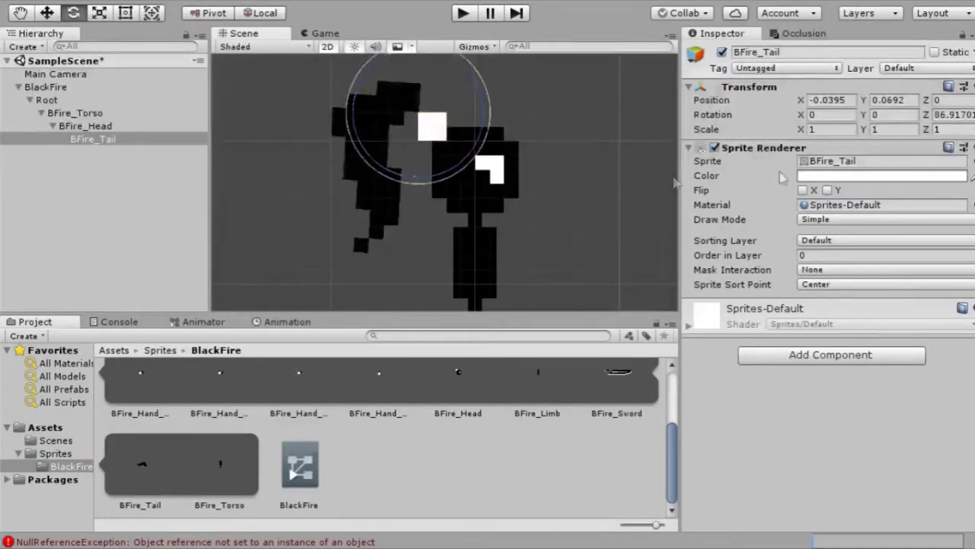
left_click(964, 115)
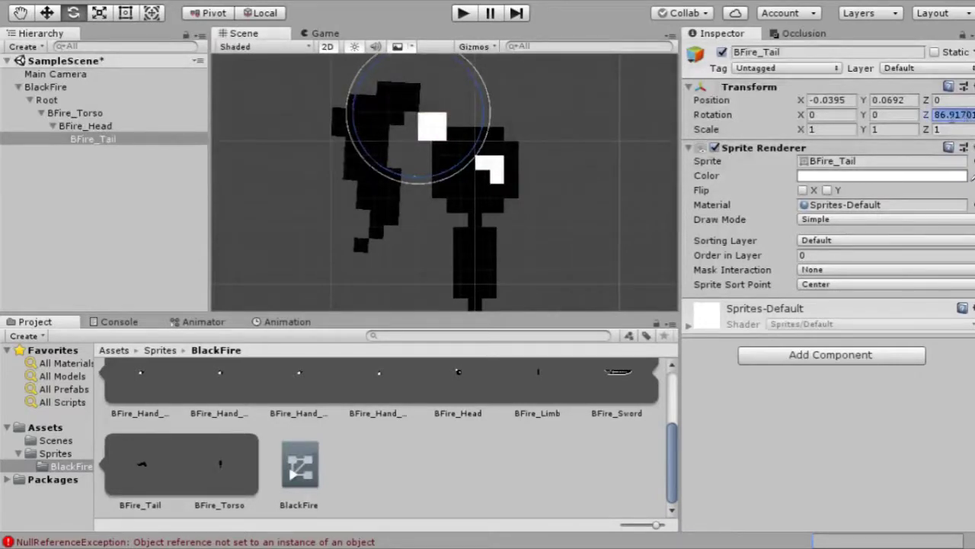
type("90")
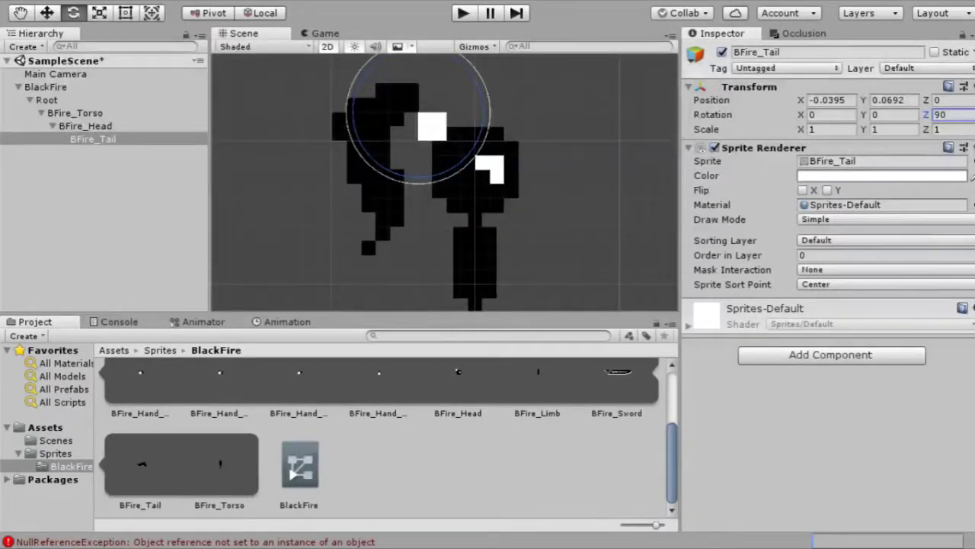
Step: Add the BFire_Hair sprite as a child of BFire_Head and move it to the front of the head, about X 0.0307, Y 0.0492
scroll(446, 443, "up", 3)
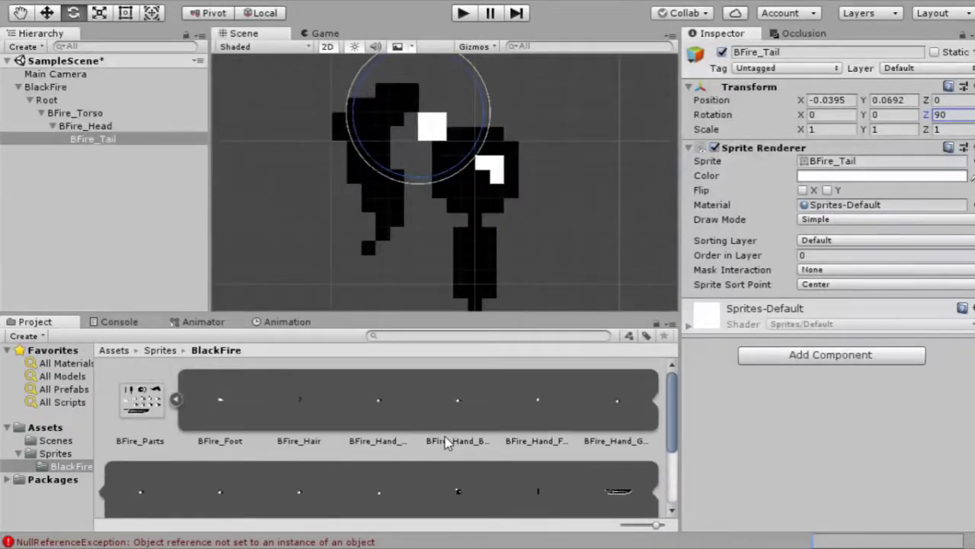
scroll(447, 443, "up", 2)
left_click_drag(300, 406, 93, 131)
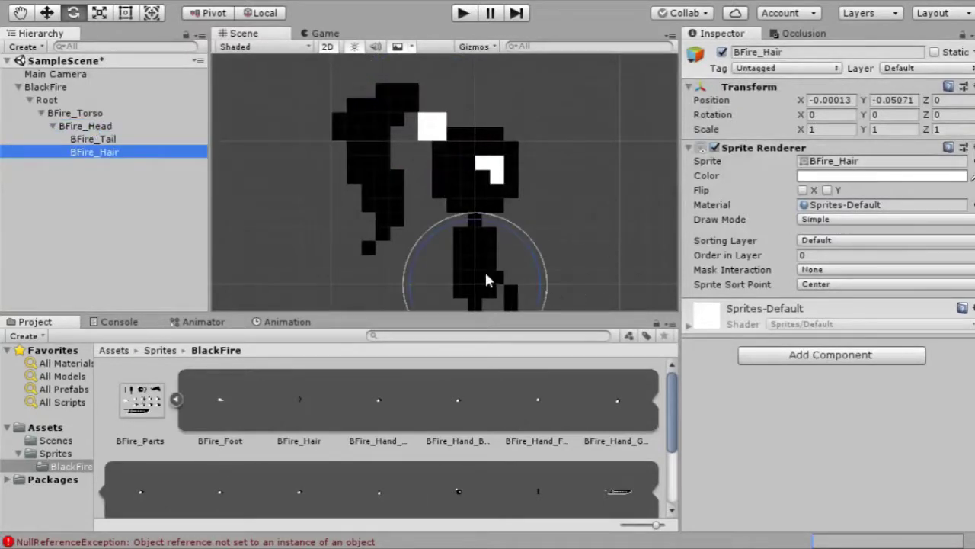
left_click(47, 13)
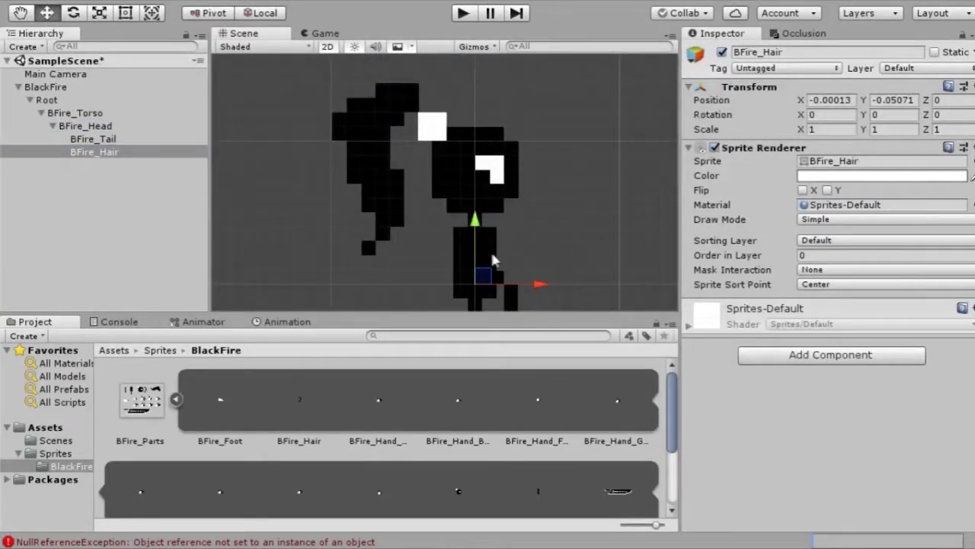
left_click_drag(483, 274, 524, 131)
Step: Fine-tune the hair's position so it meets the head's front corner, at about X 0.03012, Y 0.04928
scroll(526, 159, "up", 2)
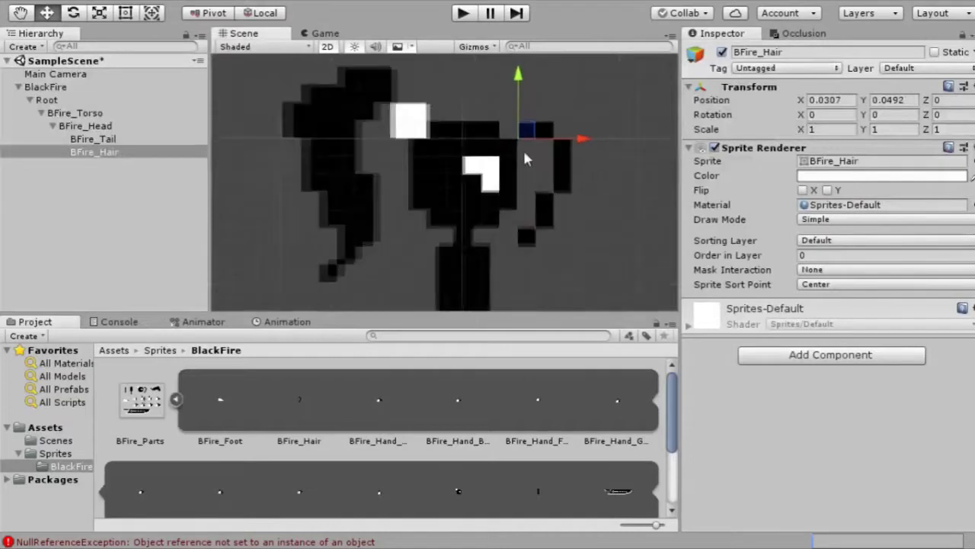
scroll(524, 152, "up", 5)
left_click_drag(488, 184, 476, 183)
scroll(483, 215, "down", 3)
scroll(483, 221, "down", 5)
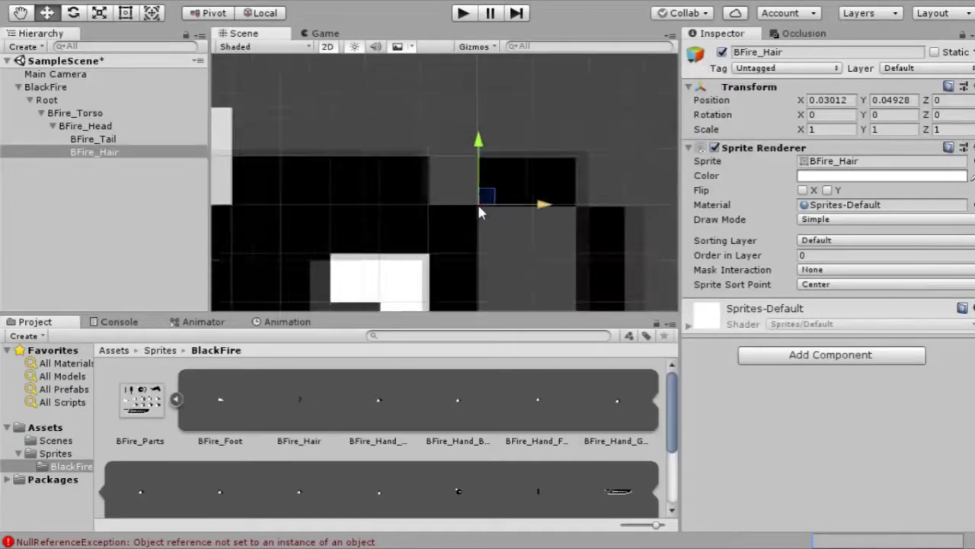
scroll(492, 269, "up", 4)
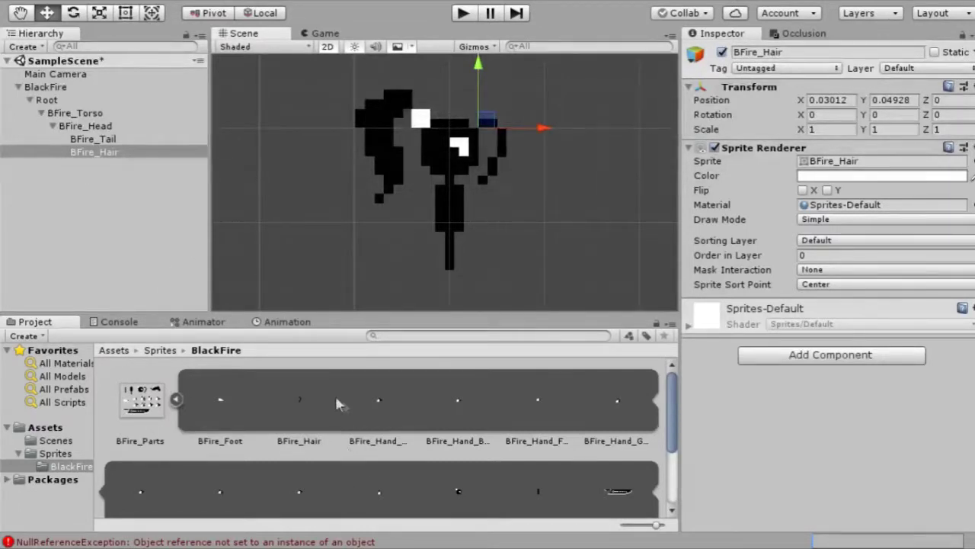
Step: Collapse BFire_Head in the hierarchy and add the BFire_Limb sprite as a child of BFire_Torso
scroll(342, 405, "down", 2)
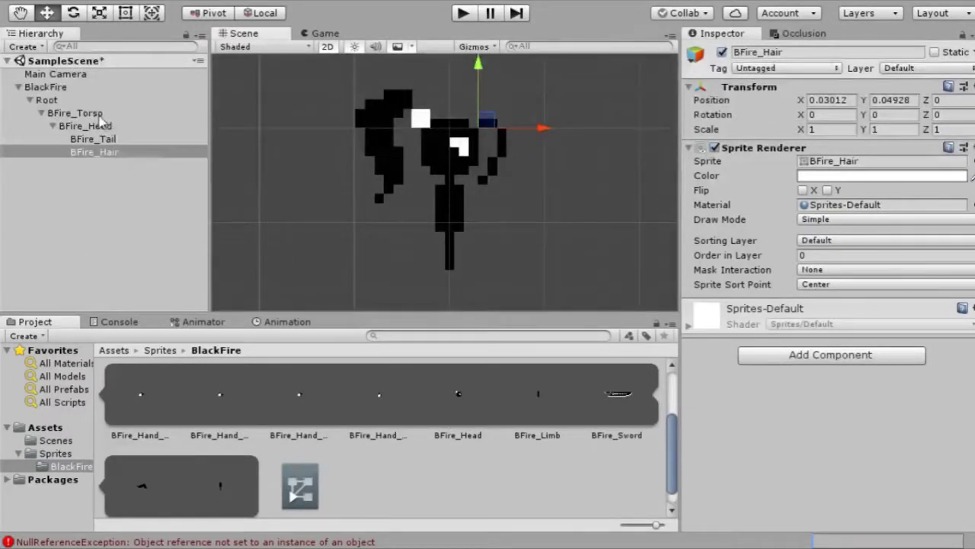
left_click(53, 126)
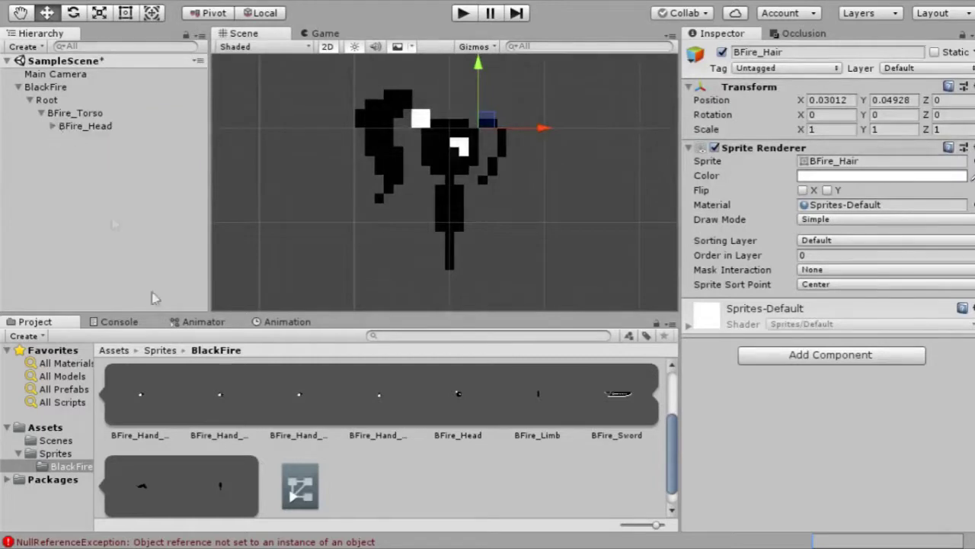
left_click_drag(544, 400, 96, 114)
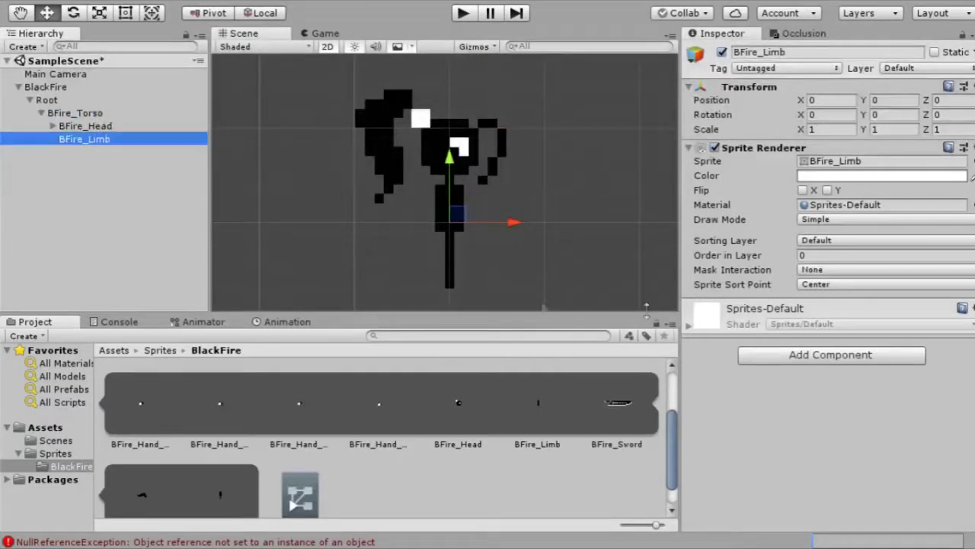
Step: Rename the torso's new limb object as BFire_UpperArm_R
left_click(804, 51)
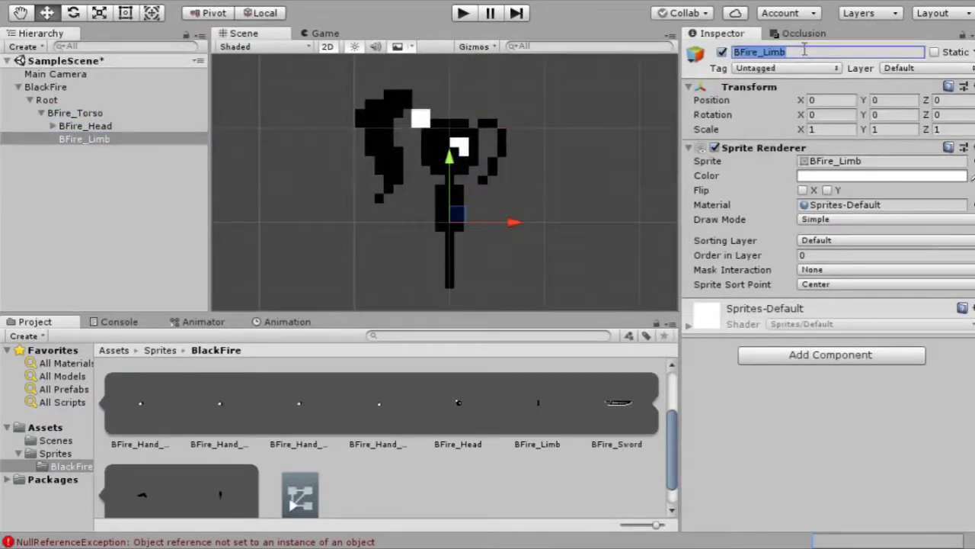
left_click(804, 51)
key("BackSpace")
key("BackSpace")
key("BackSpace")
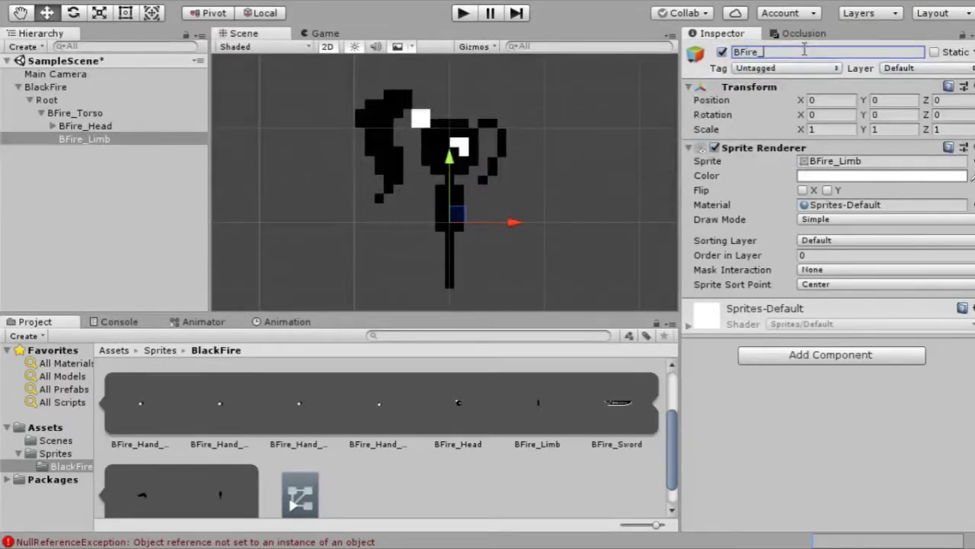
type("UpperL")
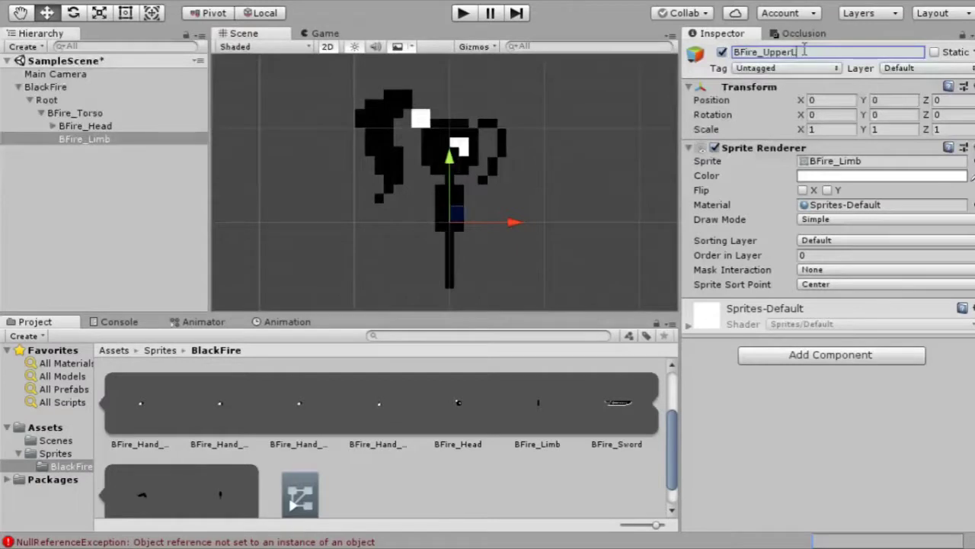
key("BackSpace")
key("BackSpace")
type("rArm_R")
key("Return")
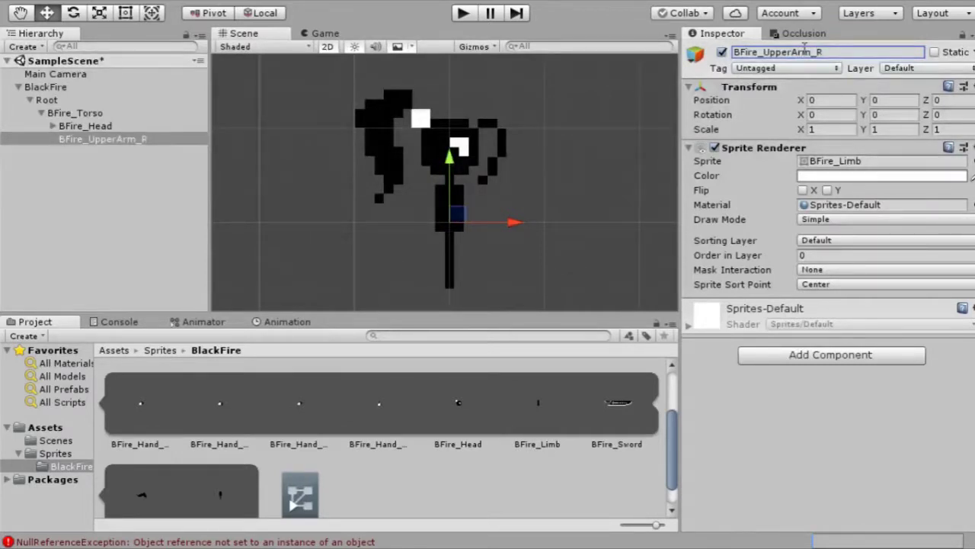
Step: Move BFire_UpperArm_R beside the torso's back at shoulder height, to about X -0.0259, Y 0.0398
left_click_drag(510, 231, 486, 228)
left_click_drag(430, 214, 433, 180)
scroll(433, 134, "up", 4)
scroll(437, 108, "down", 12)
scroll(444, 185, "up", 6)
scroll(446, 194, "up", 3)
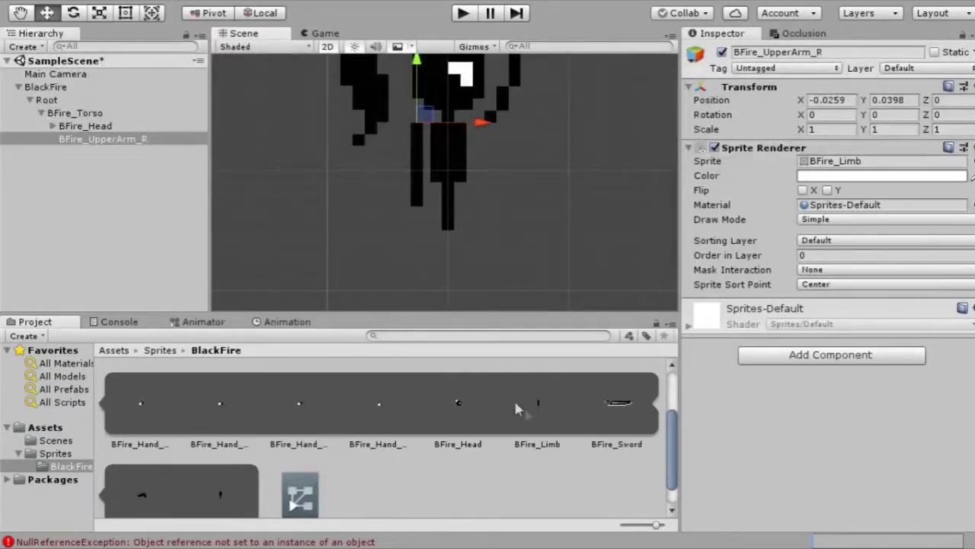
Step: Add another BFire_Limb sprite as a child of BFire_UpperArm_R and place it at the upper arm's lower end, X 0, Y about -0.0684
left_click_drag(531, 429, 139, 144)
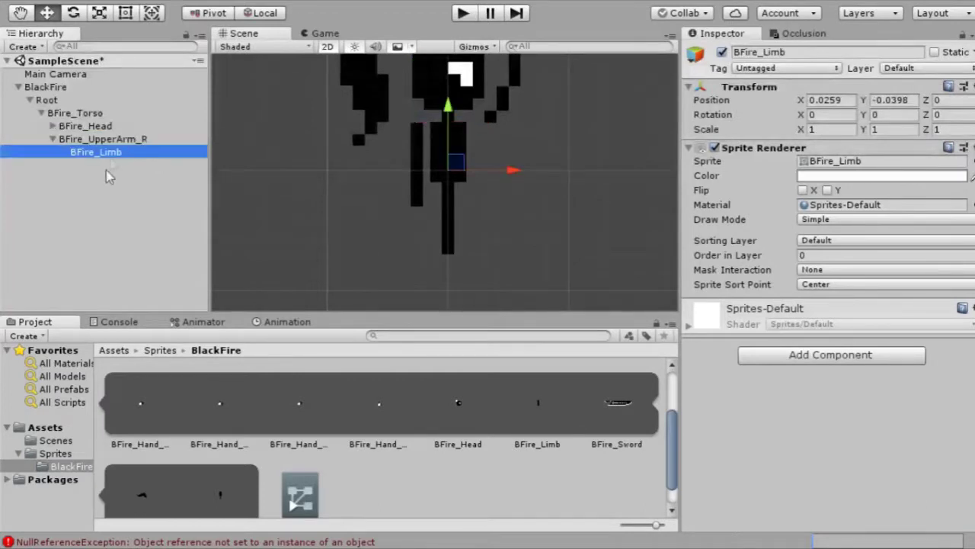
left_click_drag(455, 167, 424, 202)
scroll(415, 213, "up", 10)
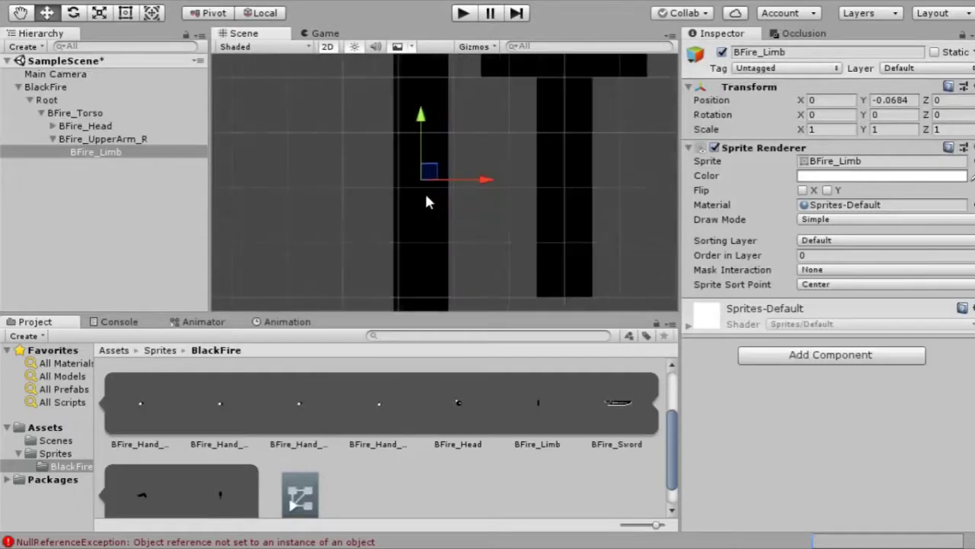
scroll(376, 200, "up", 5)
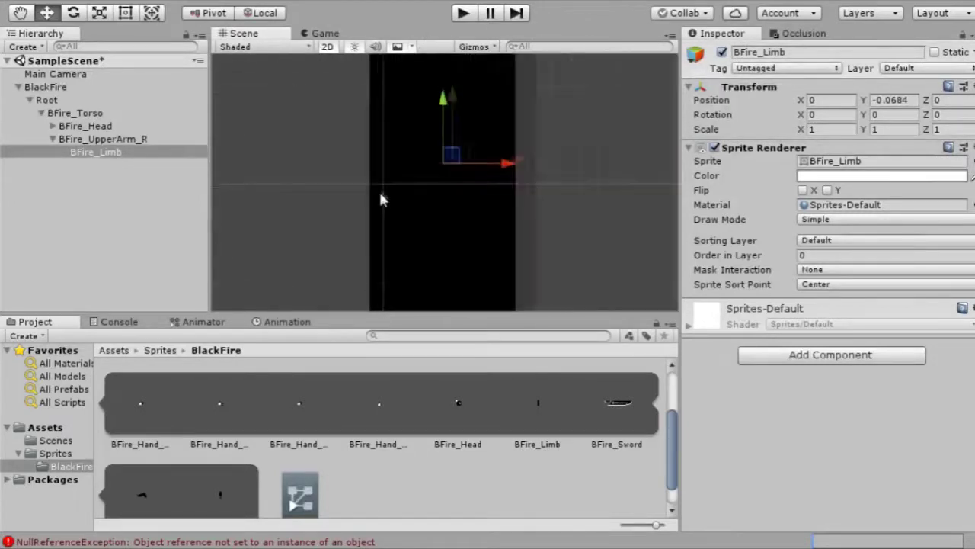
scroll(377, 204, "down", 10)
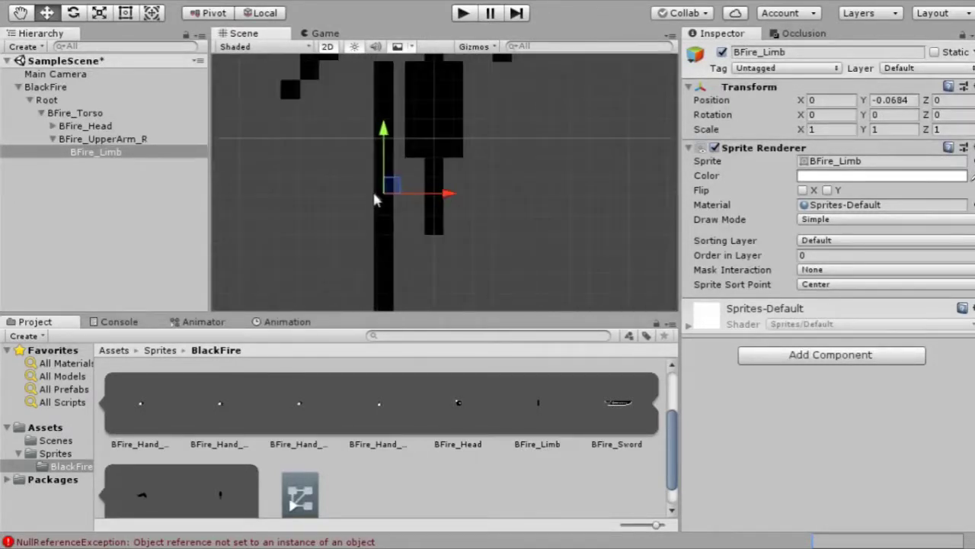
scroll(390, 155, "up", 3)
scroll(380, 157, "down", 3)
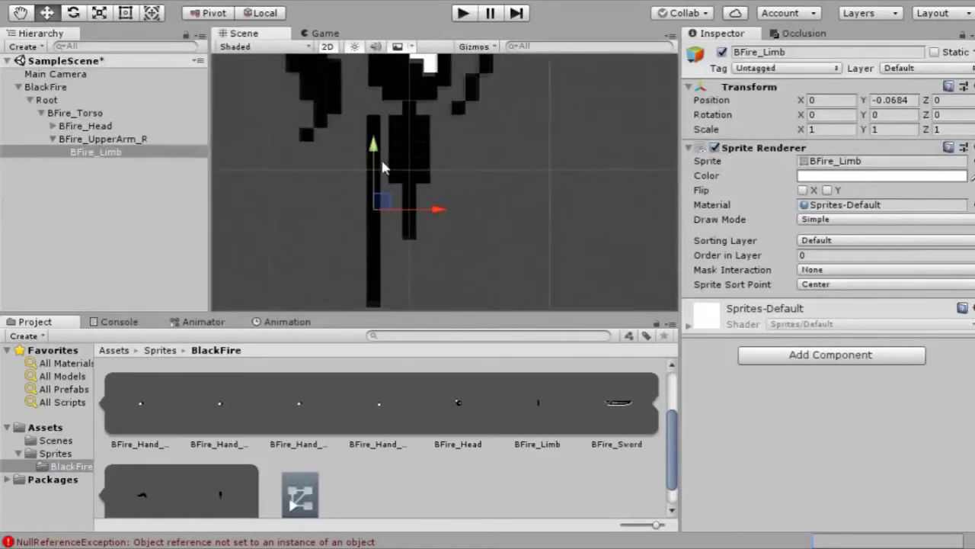
Step: Rename the limb under BFire_UpperArm_R as BFire_LowArm_R
double_click(105, 153)
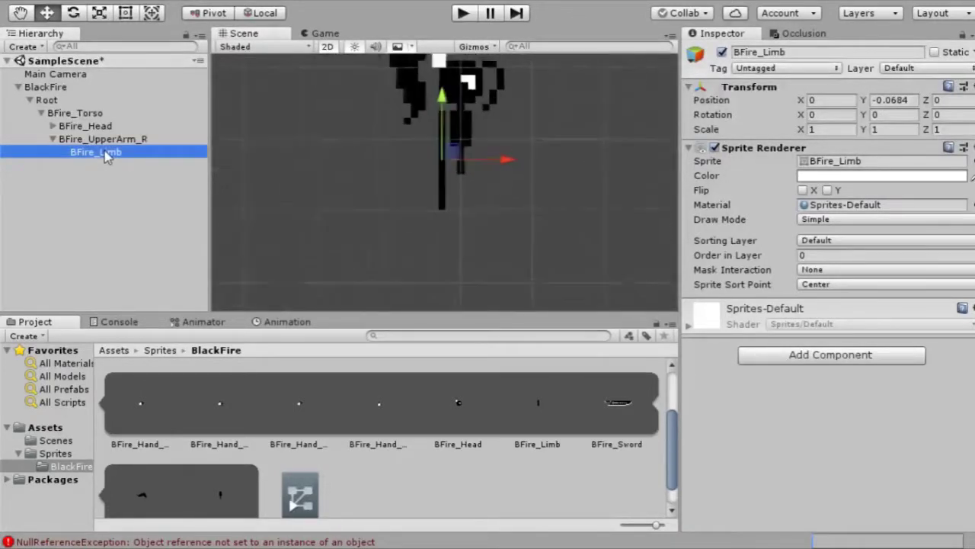
left_click(105, 153)
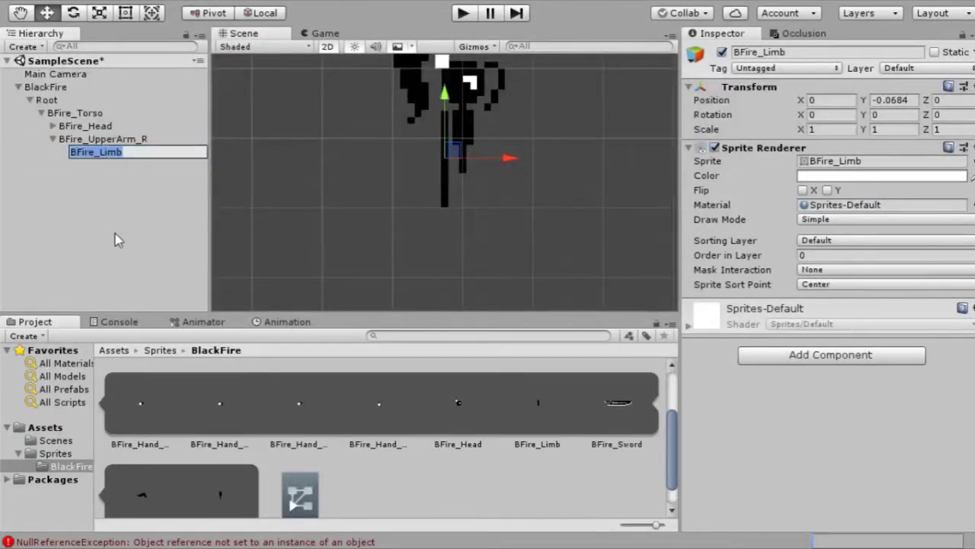
key("End")
key("BackSpace")
key("BackSpace")
key("BackSpace")
key("BackSpace")
type("LowArm_R")
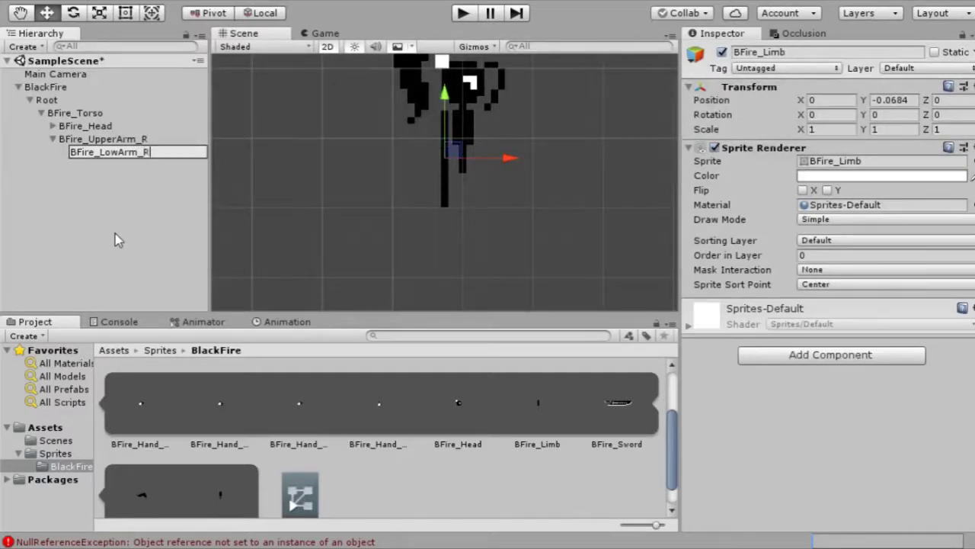
key("Return")
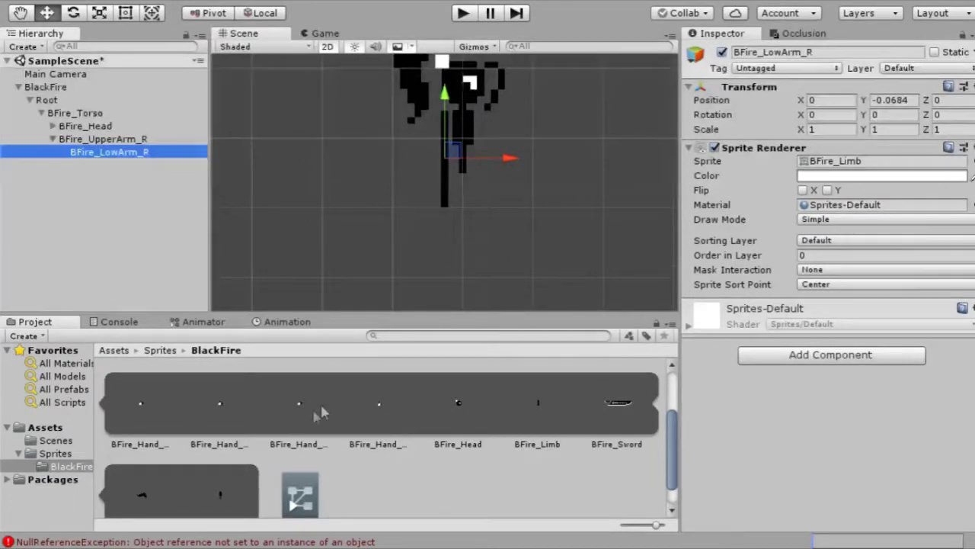
Step: Look through the sliced hand sprites and add BFire_Hand_Fist as a child of BFire_LowArm_R
scroll(377, 485, "up", 2)
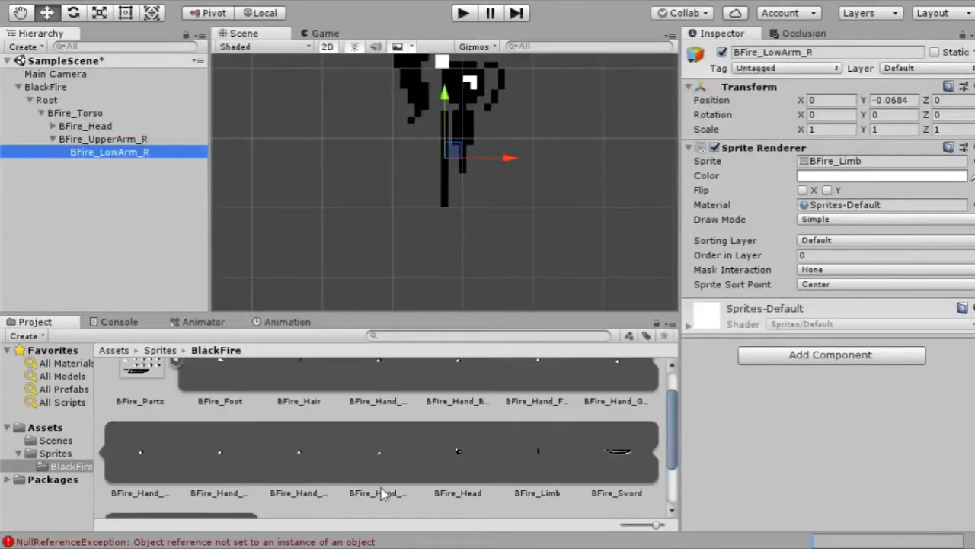
left_click(387, 448)
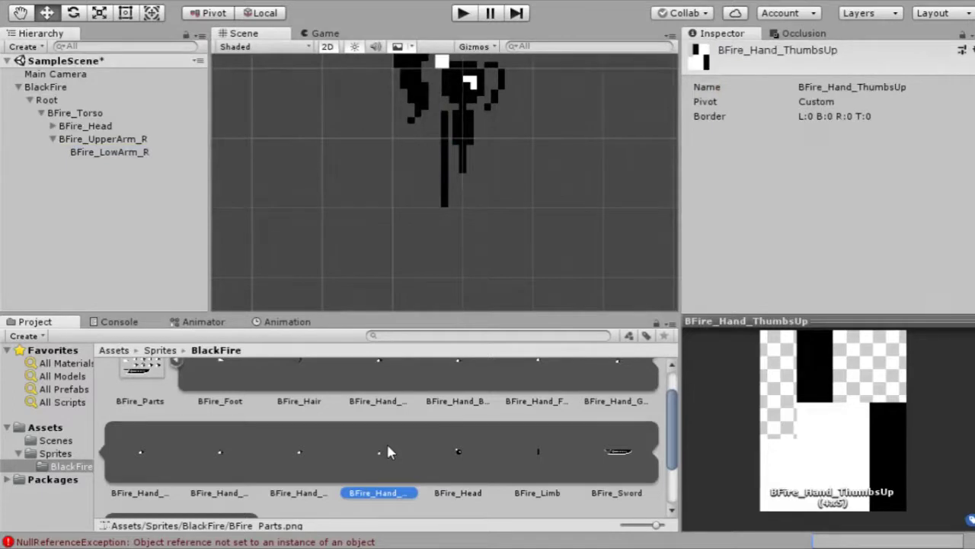
left_click(297, 451)
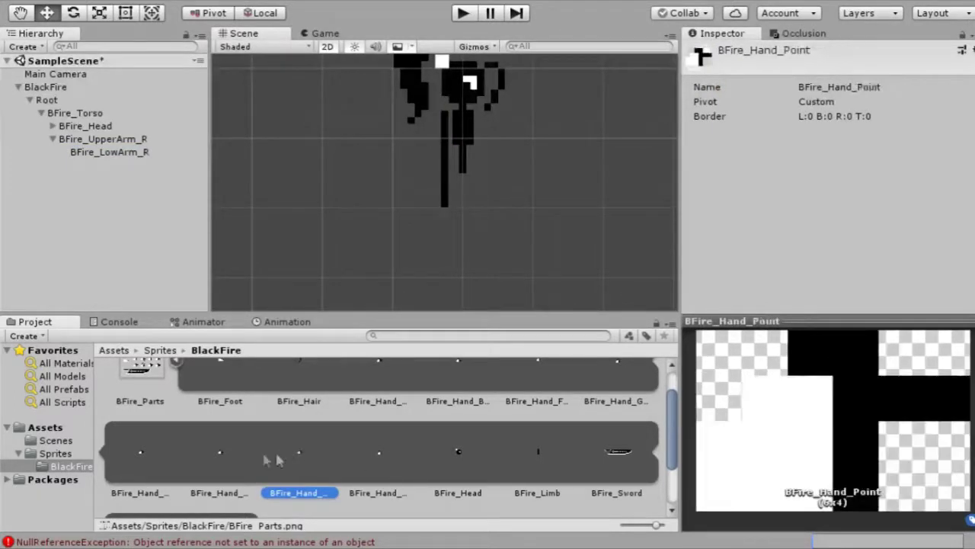
left_click(242, 459)
left_click(134, 466)
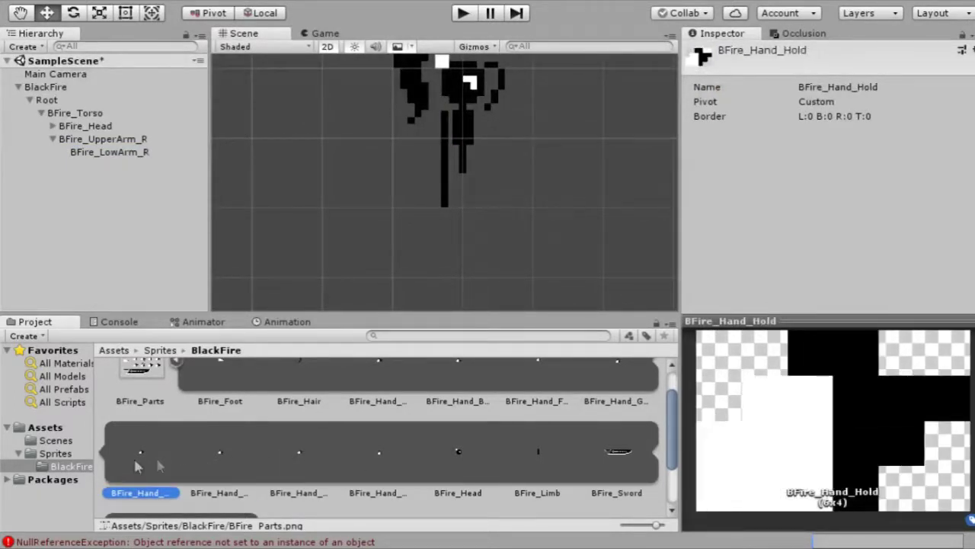
left_click(607, 386)
left_click(530, 405)
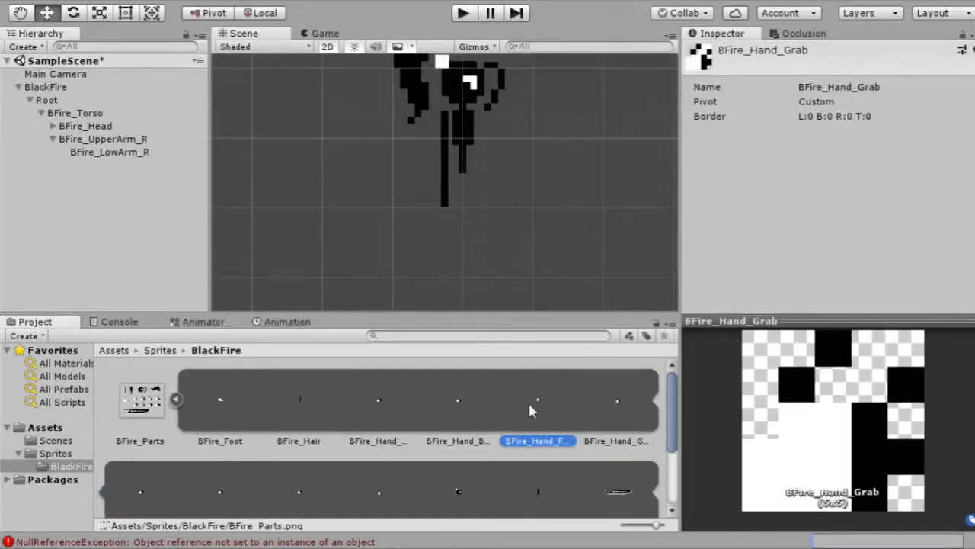
left_click_drag(558, 394, 120, 150)
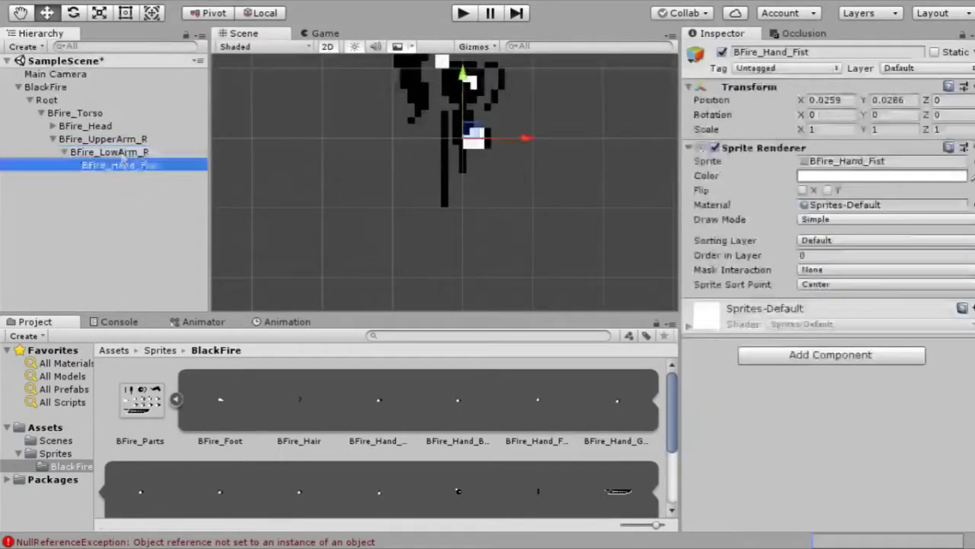
Step: Move BFire_Hand_Fist to the lower arm's bottom end and set its Z rotation to -90
left_click_drag(473, 137, 448, 219)
scroll(448, 217, "up", 6)
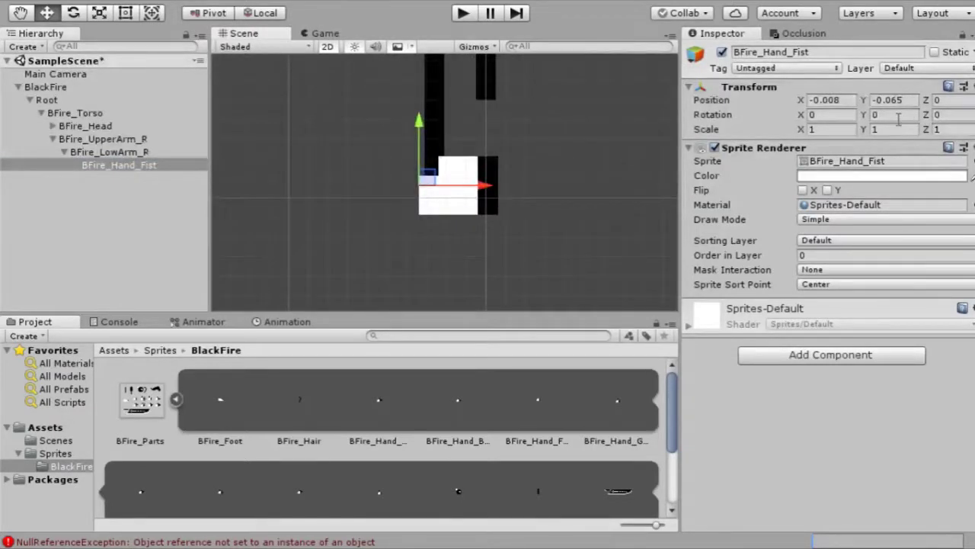
left_click(946, 114)
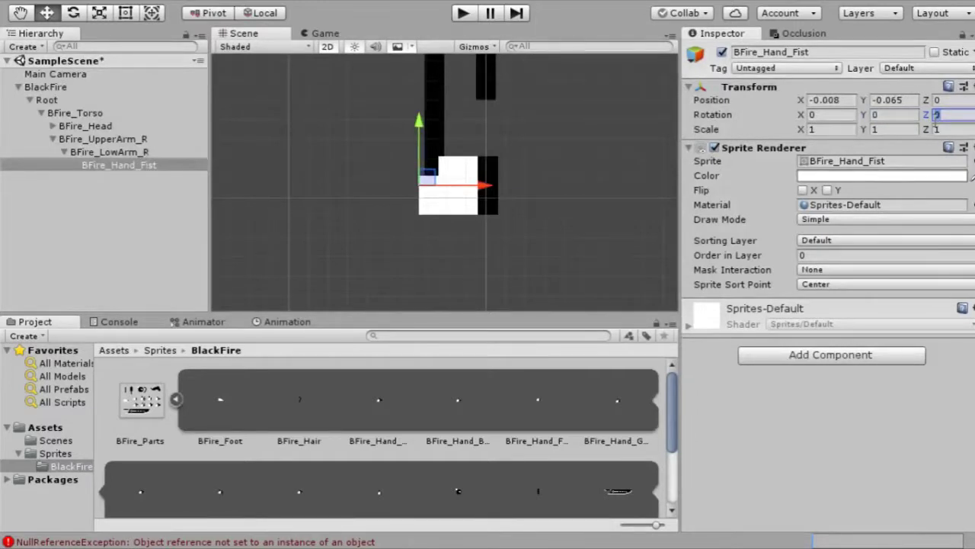
type("90")
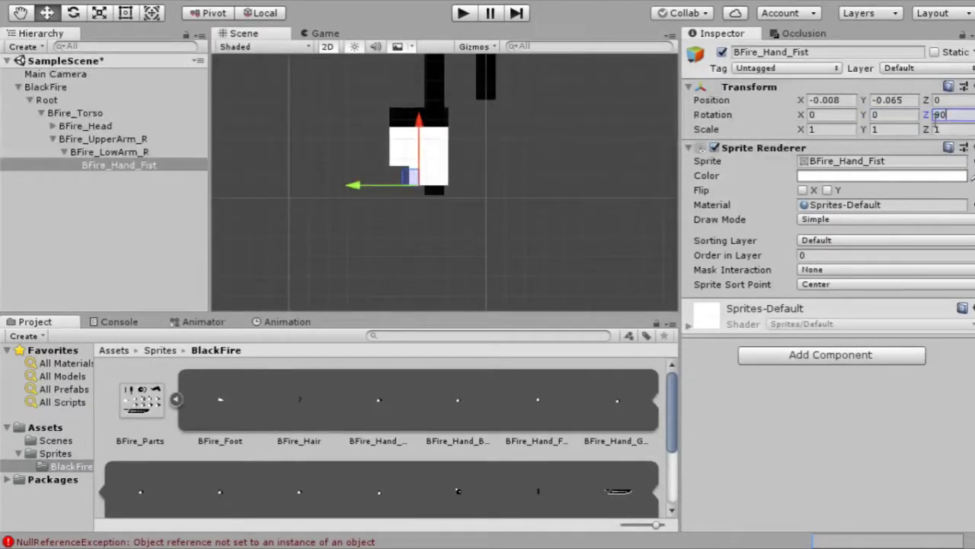
key("BackSpace")
key("BackSpace")
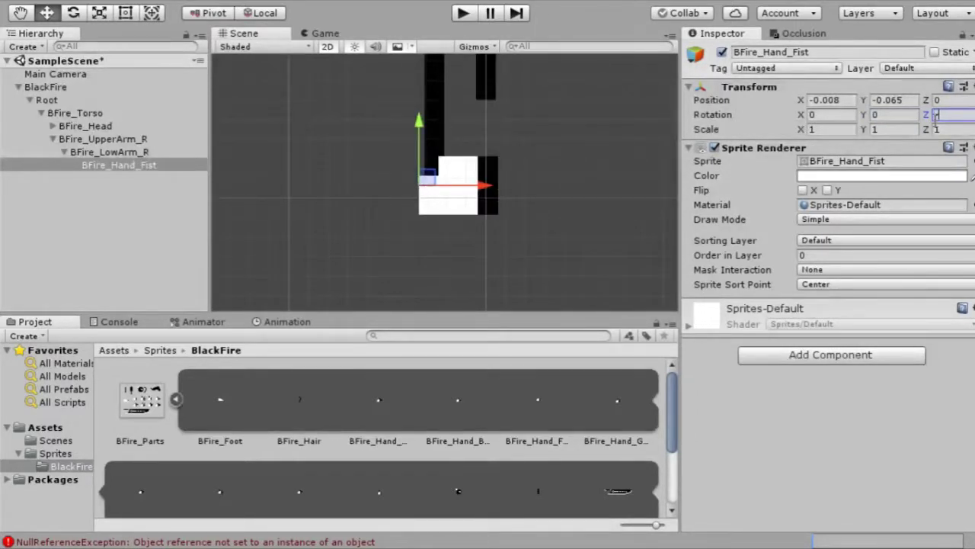
type("-90")
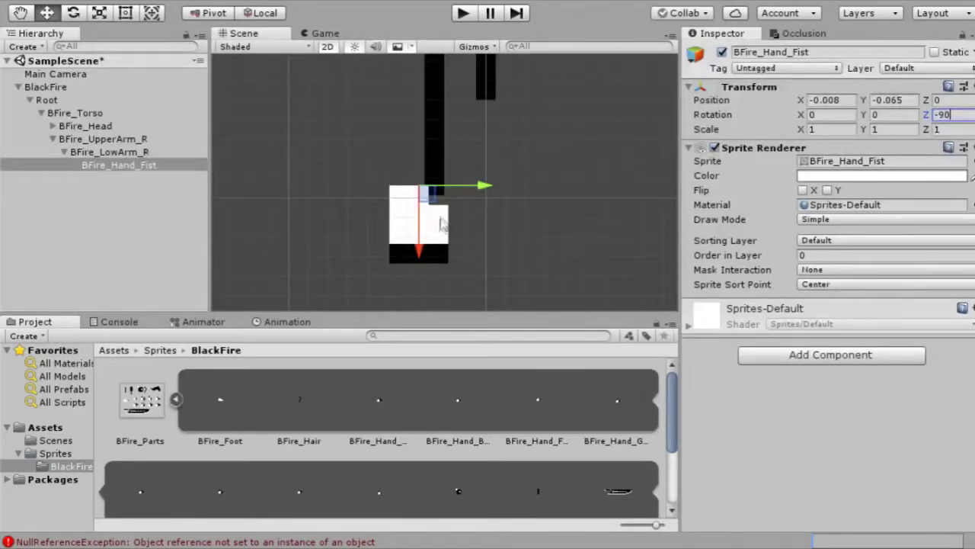
Step: Align the rotated fist with the lower arm's end, at X 0, Y about -0.0699
left_click_drag(431, 203, 437, 211)
scroll(439, 219, "up", 8)
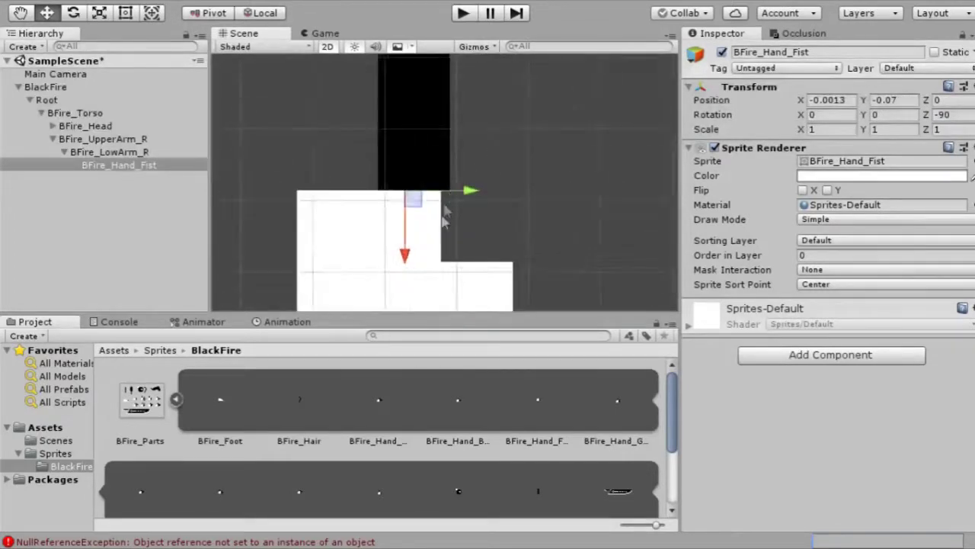
left_click_drag(393, 188, 406, 182)
scroll(421, 187, "up", 3)
scroll(405, 192, "up", 3)
scroll(427, 190, "down", 3)
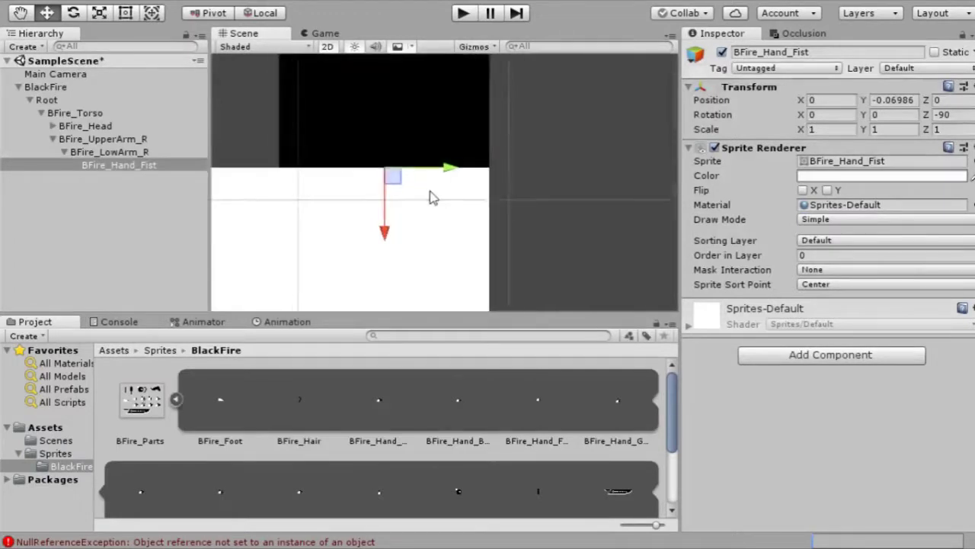
scroll(418, 191, "up", 2)
scroll(428, 191, "down", 3)
scroll(429, 197, "down", 6)
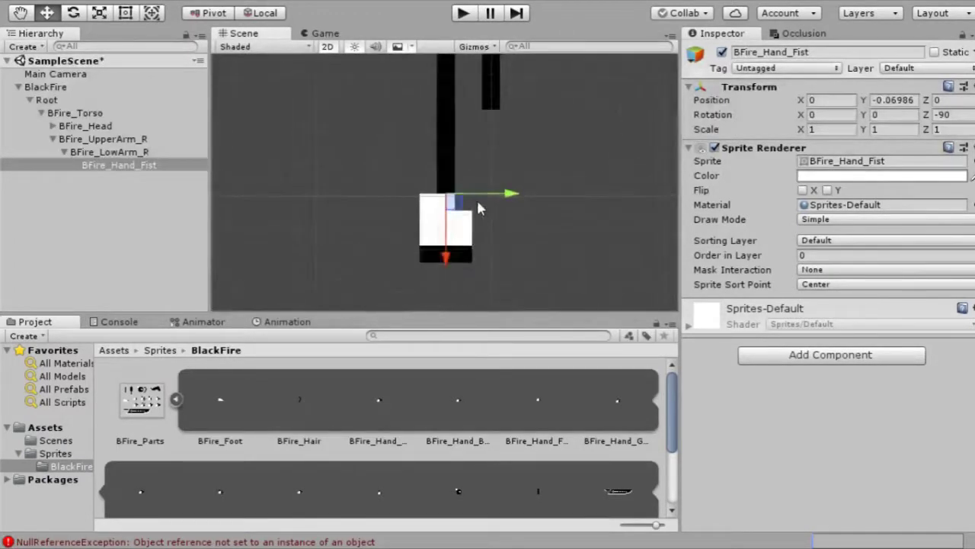
scroll(538, 149, "up", 3)
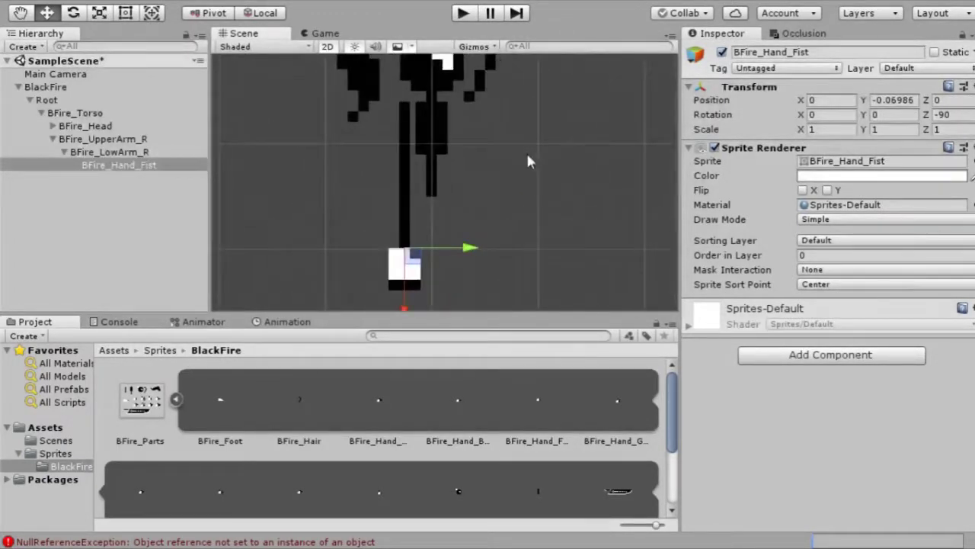
scroll(522, 156, "down", 1)
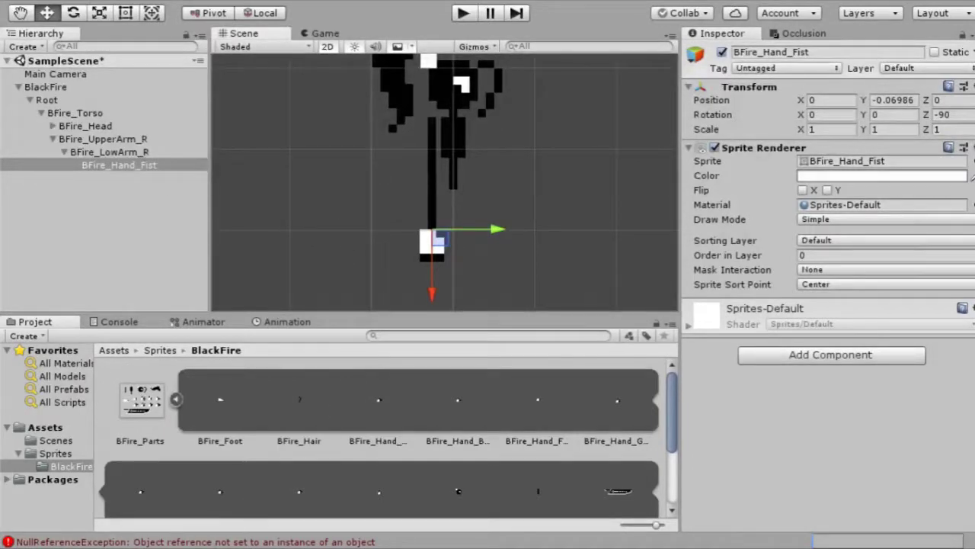
Step: Move BFire_UpperArm_R onto the torso's top back corner, to about X -0.01, Y 0.0401
left_click(126, 141)
mouse_move(443, 108)
left_mouse_down()
mouse_move(461, 106)
mouse_move(445, 111)
left_mouse_up()
scroll(445, 112, "up", 8)
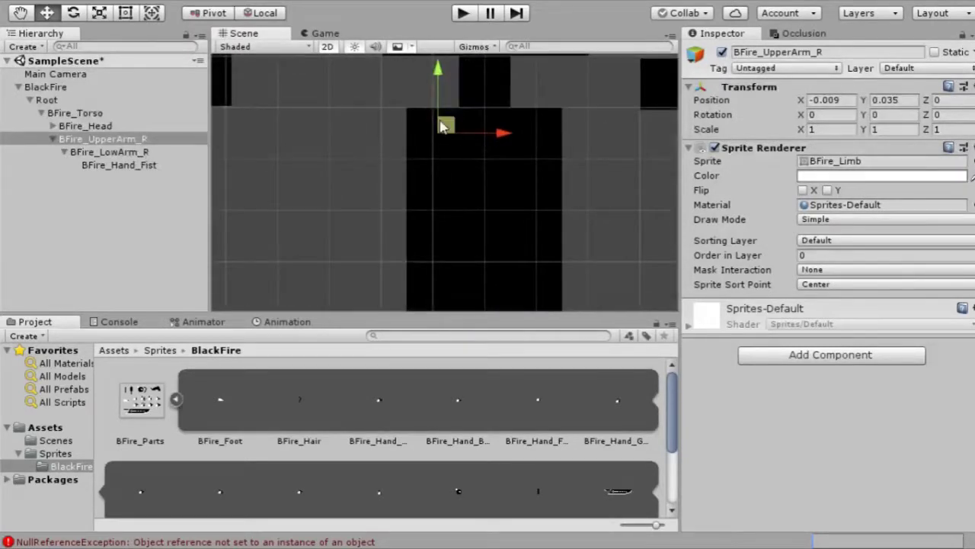
left_click_drag(446, 111, 448, 109)
scroll(431, 156, "down", 3)
scroll(451, 221, "down", 3)
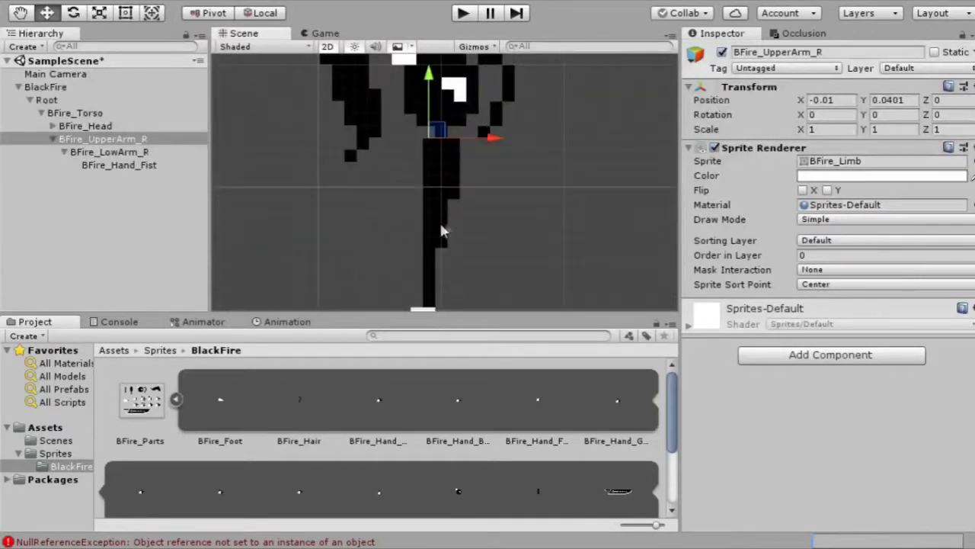
scroll(471, 192, "down", 3)
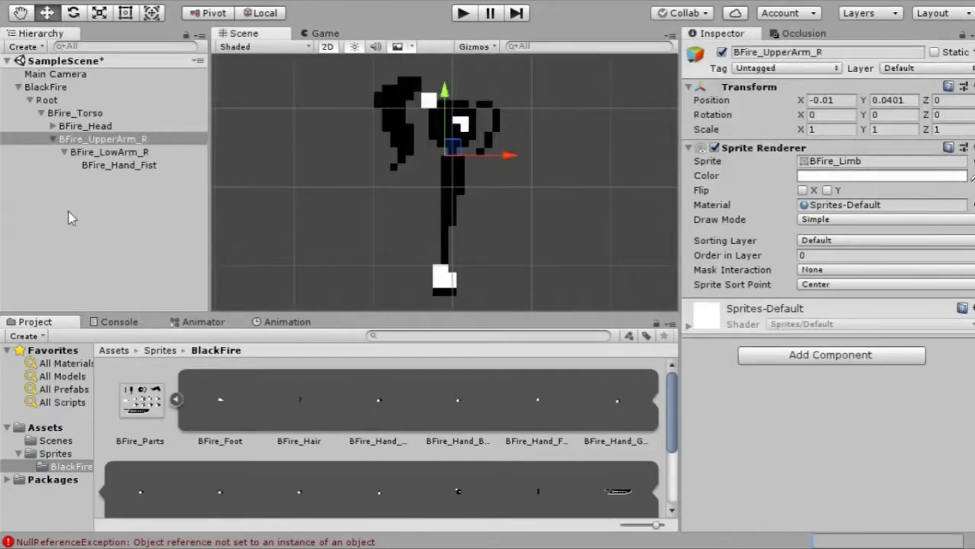
Step: Duplicate the right upper arm with its lower arm and fist, and shift the copy horizontally to X 0.01
left_click(119, 152, "shift")
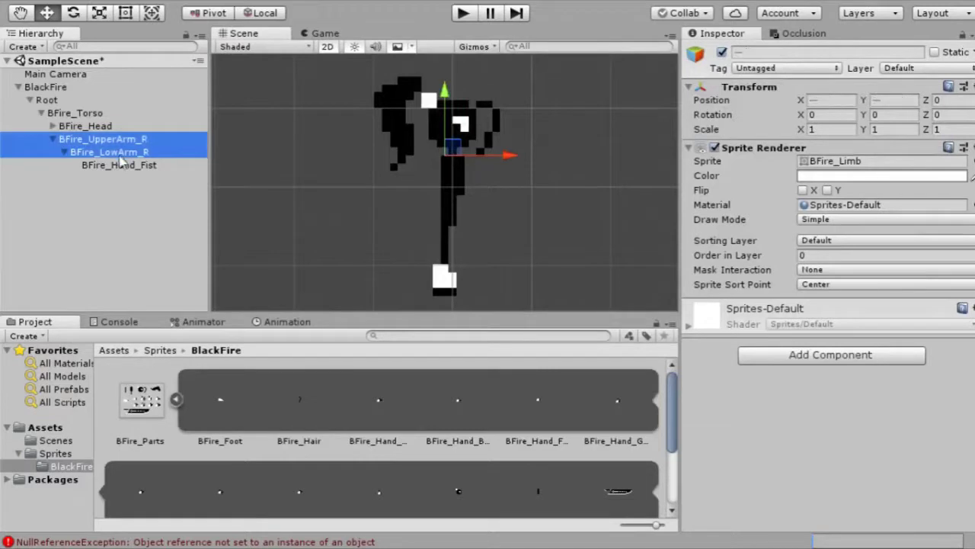
left_click(130, 164, "shift")
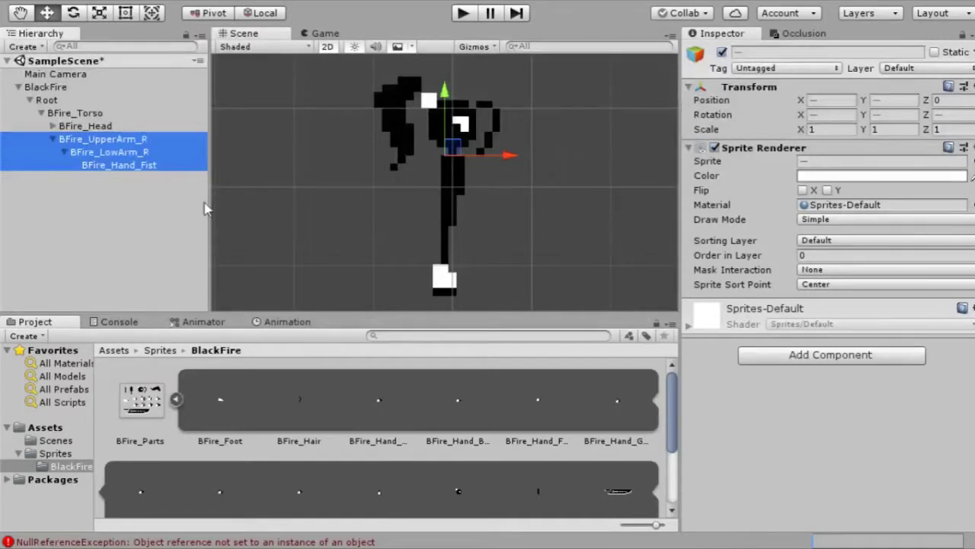
key("ctrl+d")
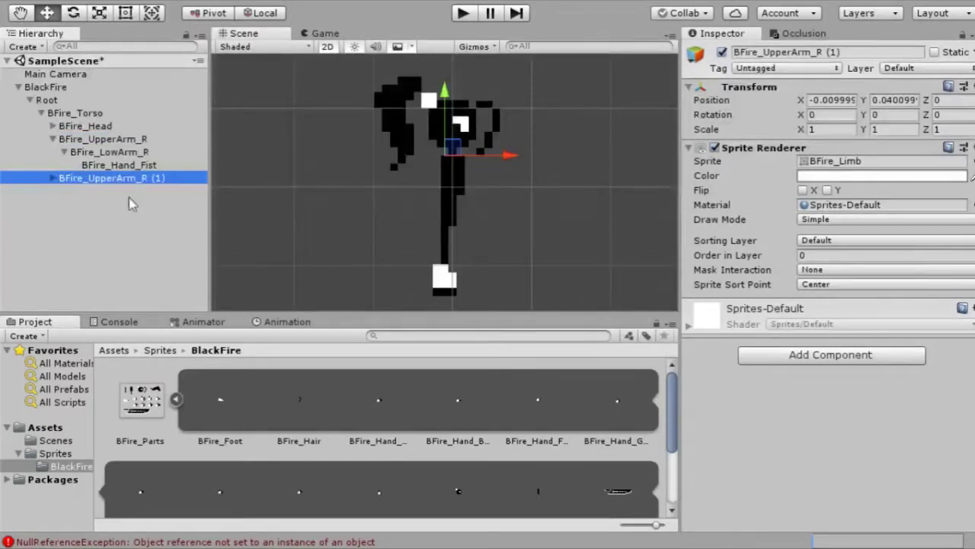
left_click(53, 177)
left_click(64, 190)
left_click_drag(509, 156, 525, 162)
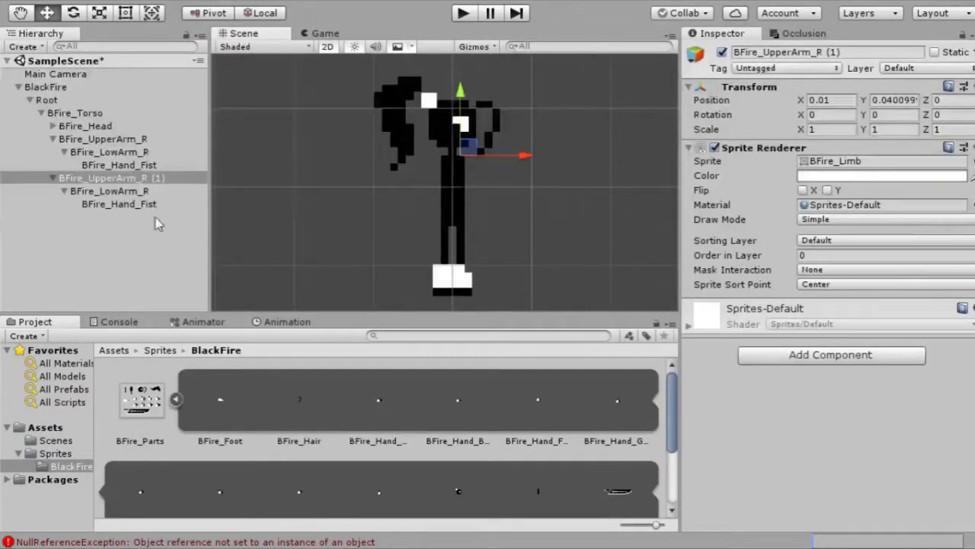
Step: Rename the duplicated upper arm as BFire_UpperArm_L
left_click(851, 52)
left_click(839, 51)
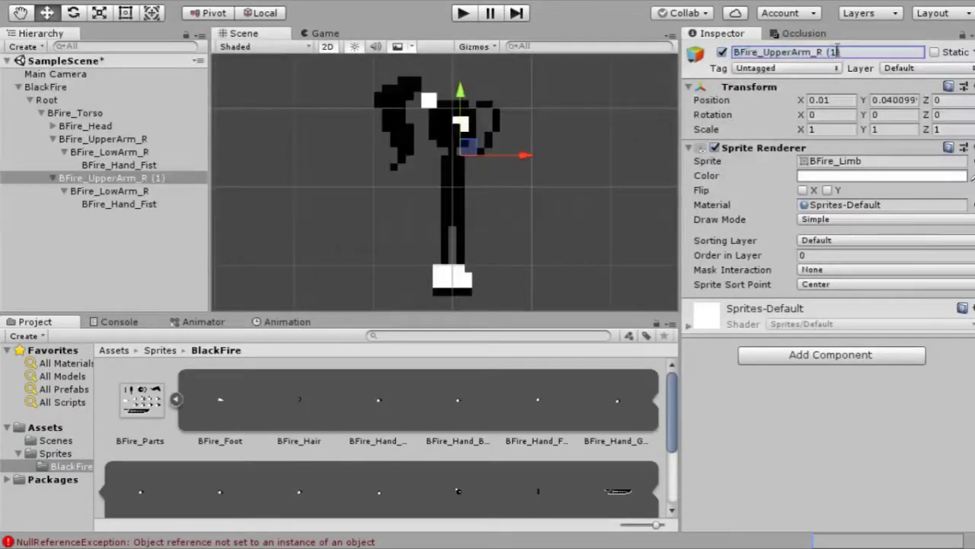
key("BackSpace")
key("BackSpace")
key("BackSpace")
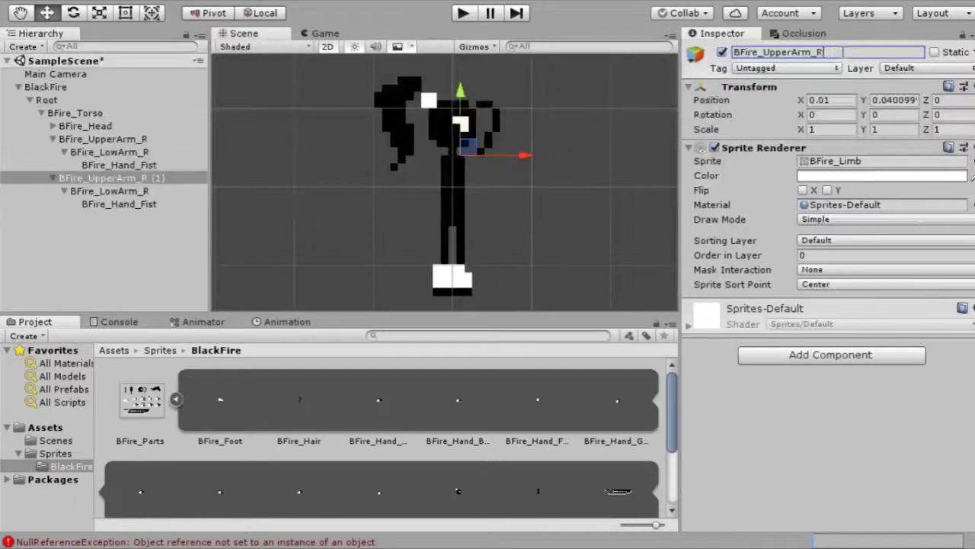
type("L")
key("Return")
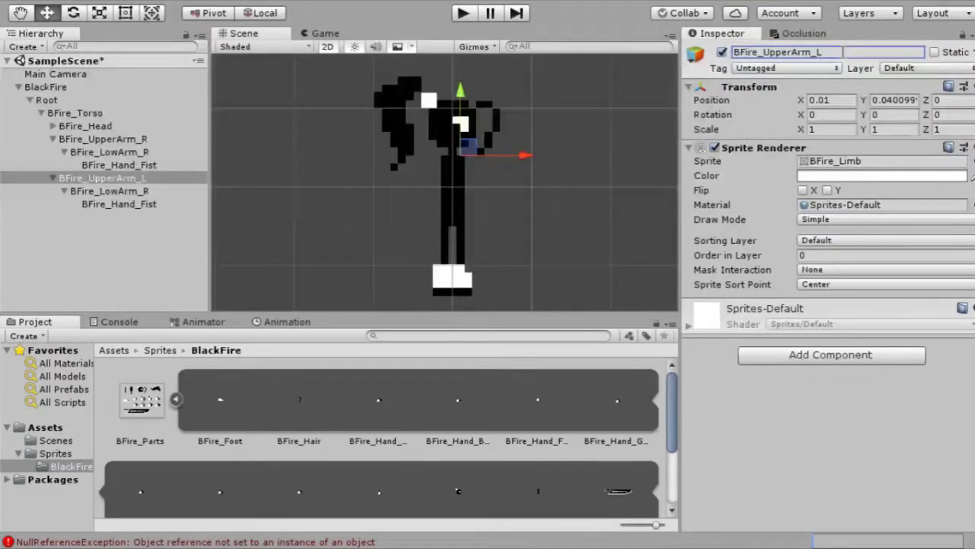
Step: Rename the lower arm under BFire_UpperArm_L as BFire_LowArm_L
left_click(143, 192)
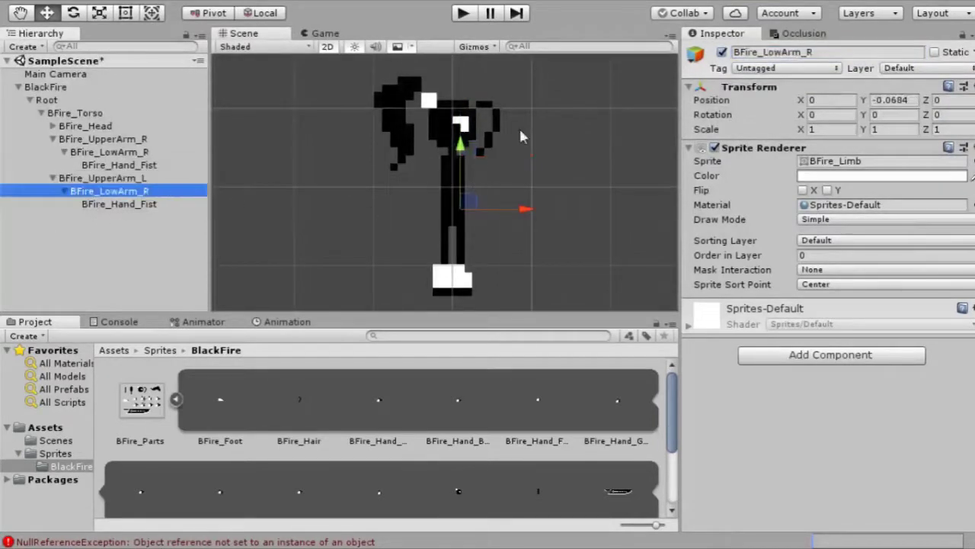
left_click(850, 51)
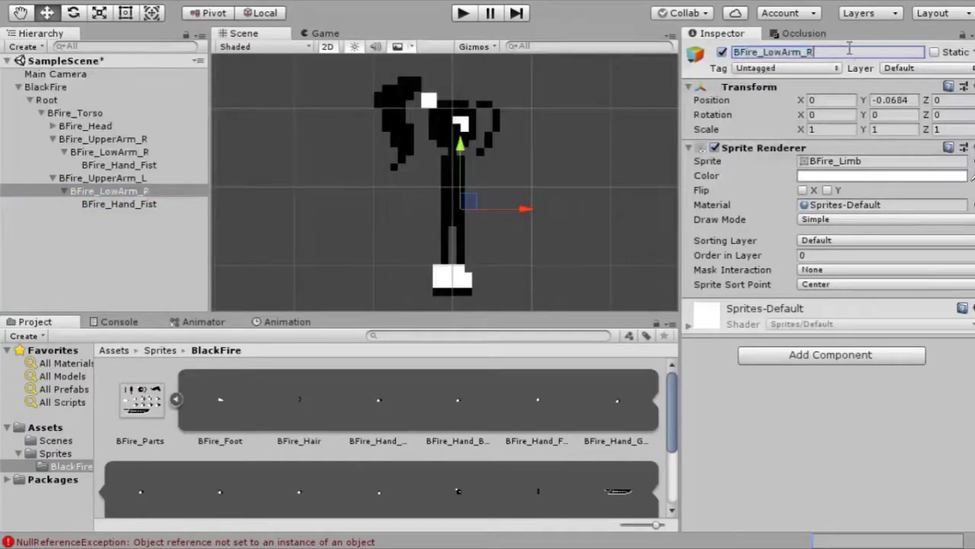
key("BackSpace")
type("L")
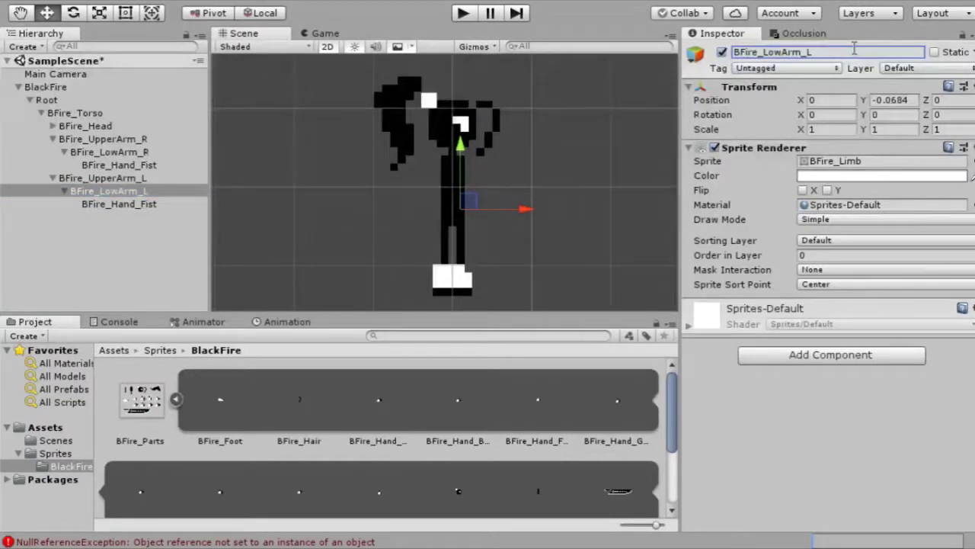
Step: Rename the fist under BFire_LowArm_L as BFire_Hand_L
left_click(151, 210)
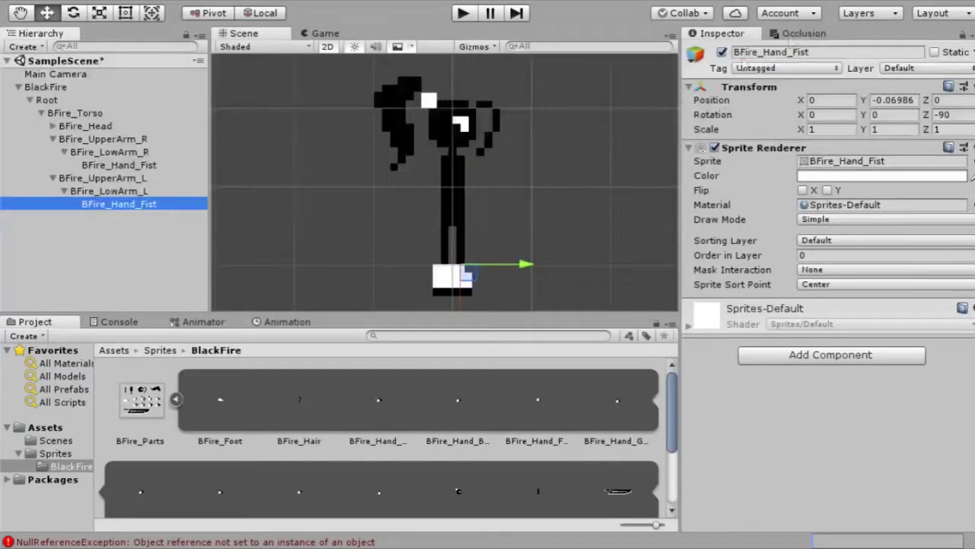
left_click(846, 51)
left_click(846, 52)
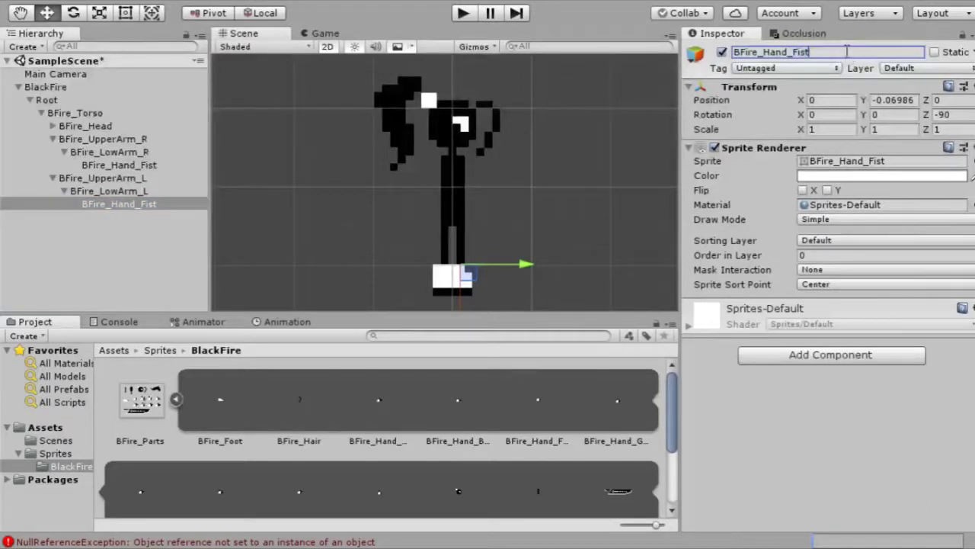
type("_L")
double_click(811, 55)
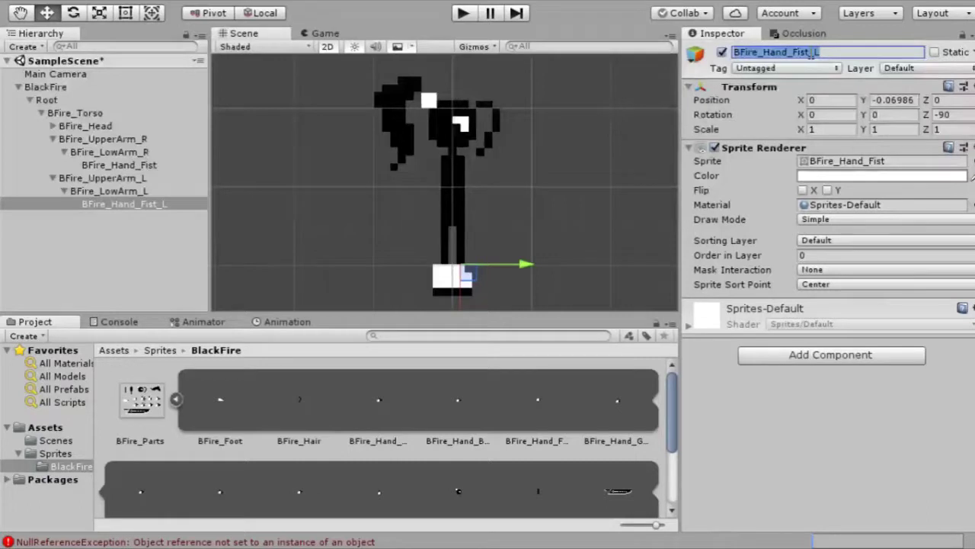
left_click(810, 54)
key("BackSpace")
key("BackSpace")
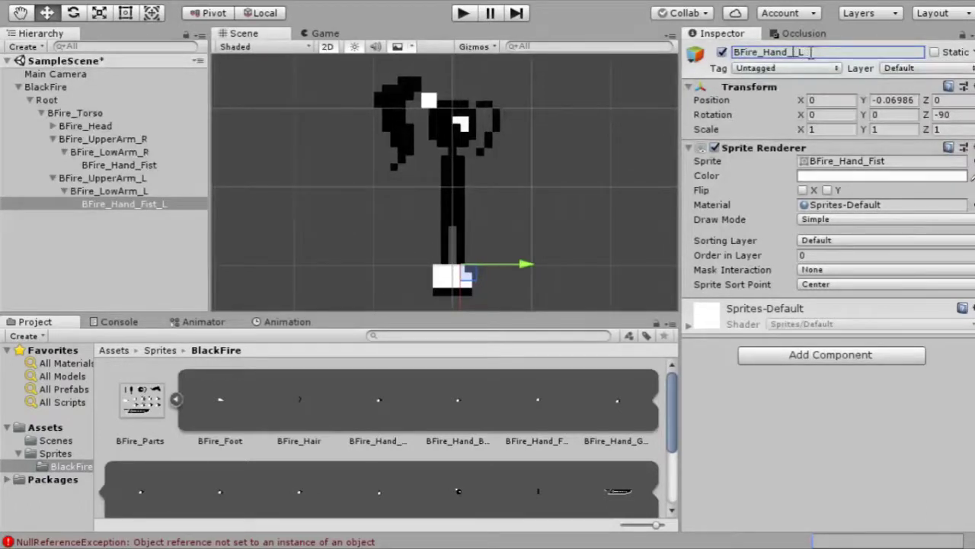
key("Return")
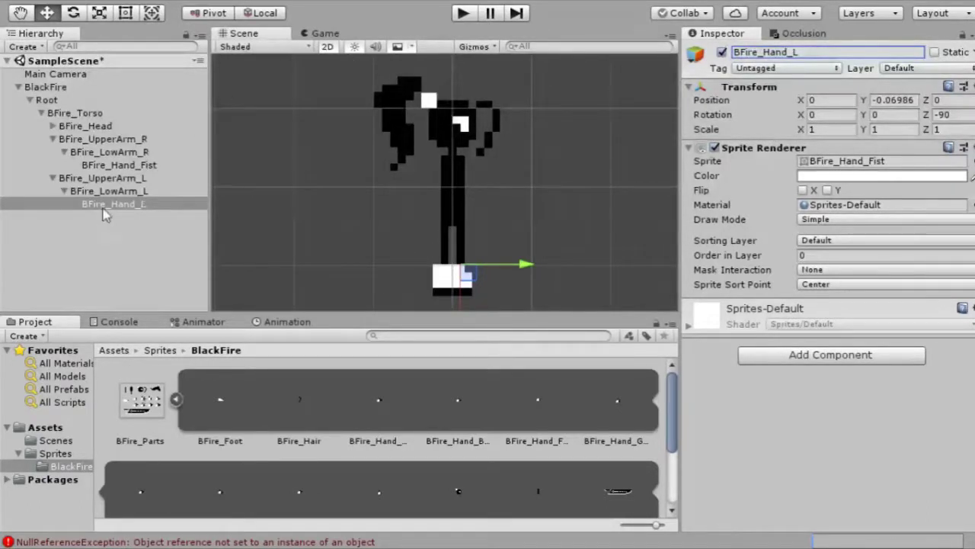
Step: Rename the fist under BFire_LowArm_R as BFire_Hand_R
left_click(149, 171)
left_click(817, 52)
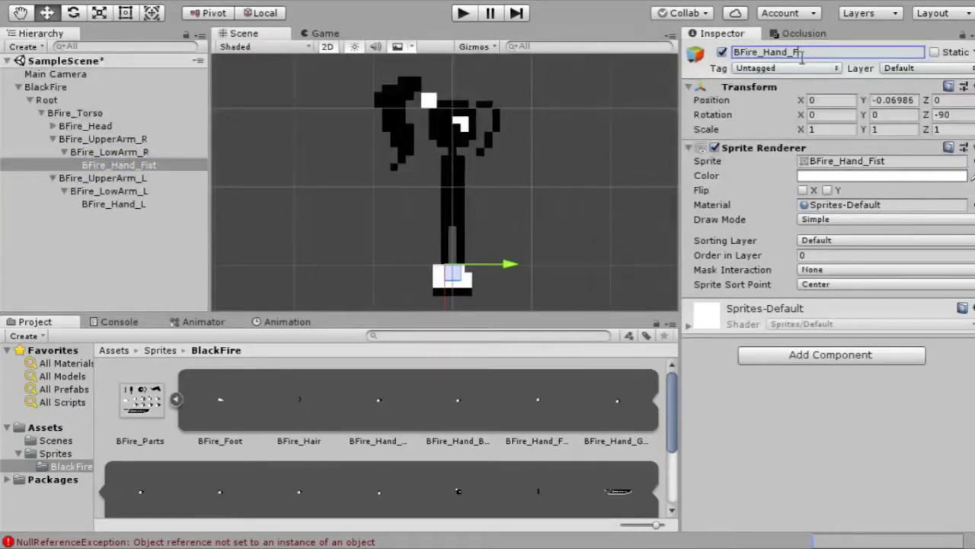
type("R")
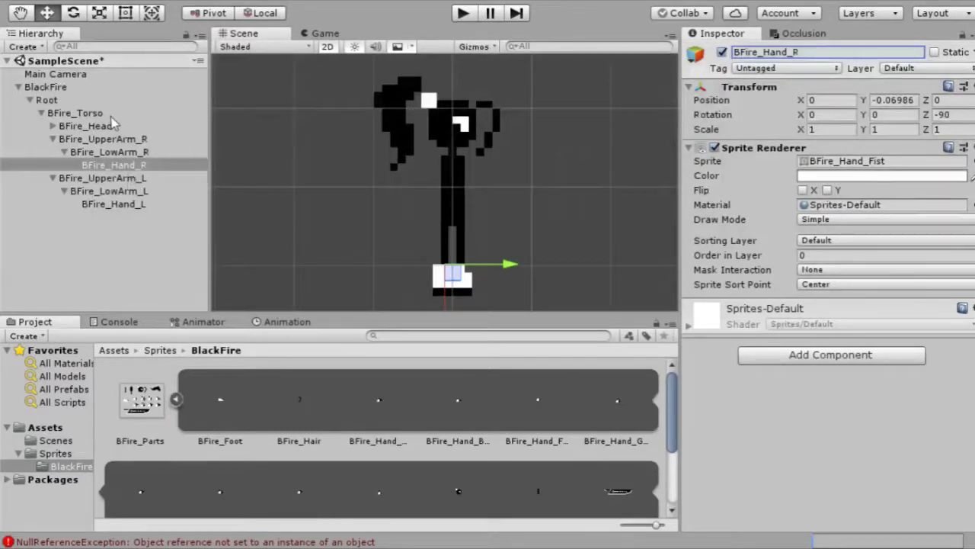
Step: Duplicate both complete arm hierarchies and move the copies down to Y -0.04 to serve as legs
left_click(99, 138)
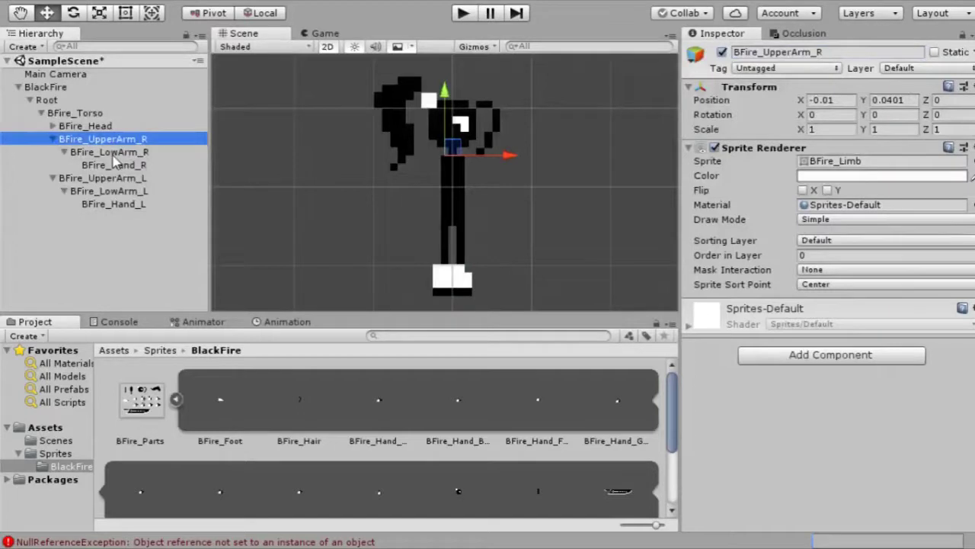
key("shift+Down")
key("shift+Down")
key("shift+Down")
key("shift+Down")
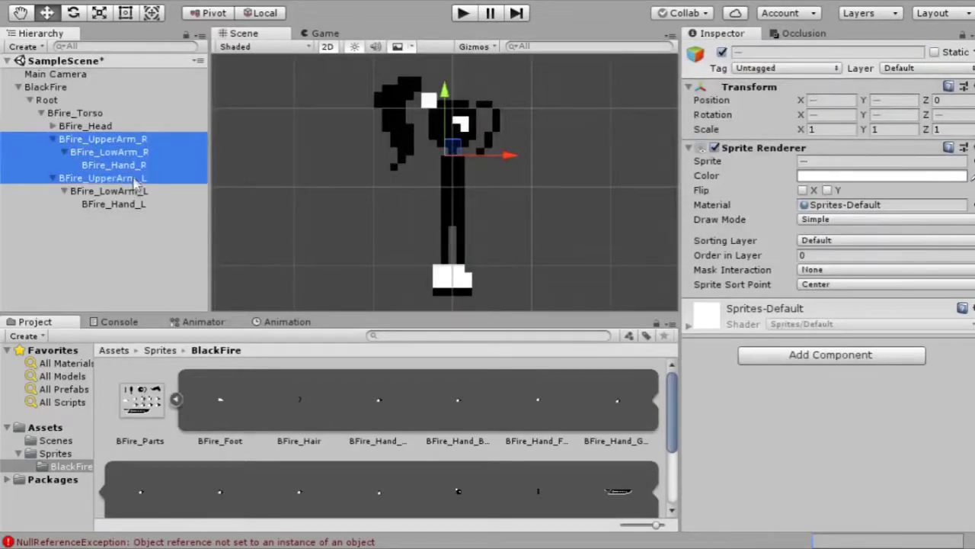
key("shift+Down")
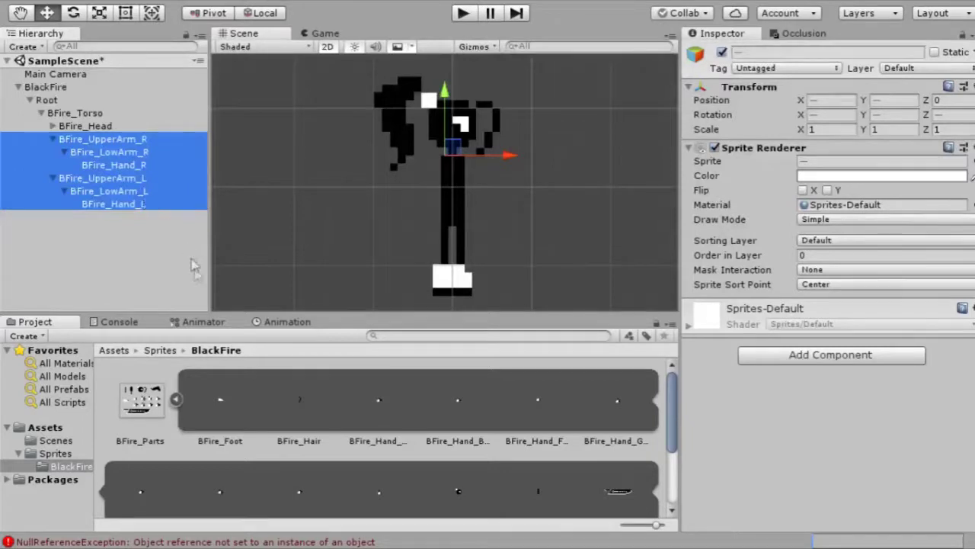
key("ctrl+d")
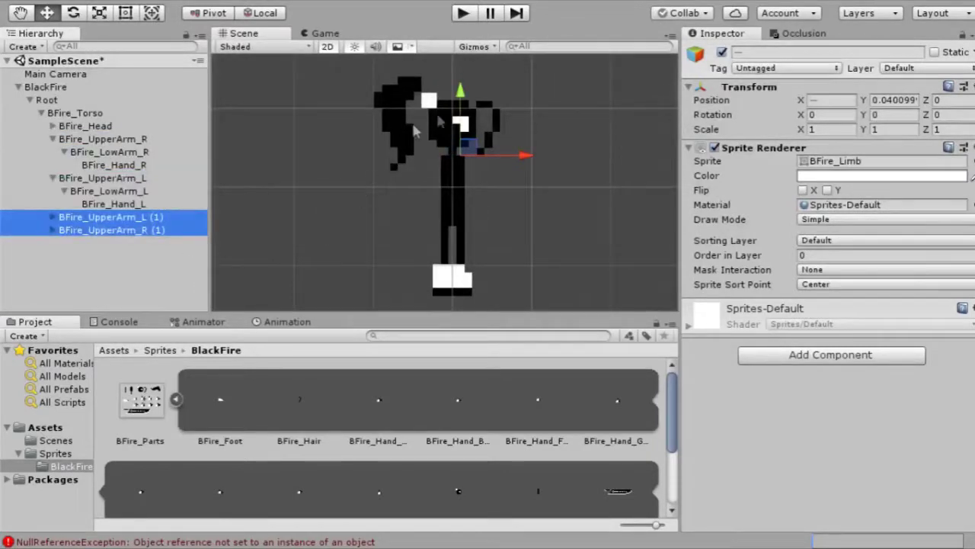
left_click_drag(460, 93, 460, 157)
scroll(349, 162, "down", 2)
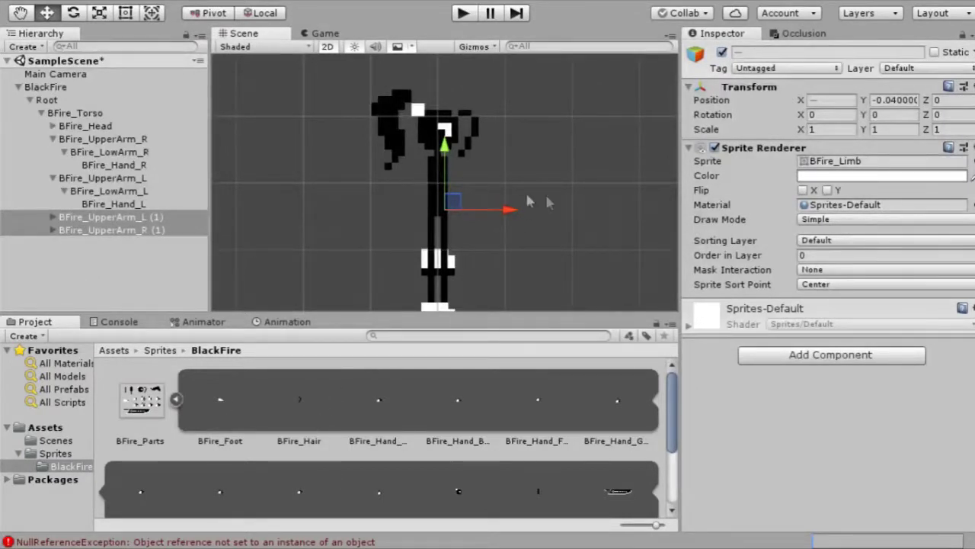
Step: Swap the sprite of the duplicated right hand to BFire_Foot and set its Z rotation to 0
scroll(477, 121, "down", 3)
scroll(440, 290, "up", 5)
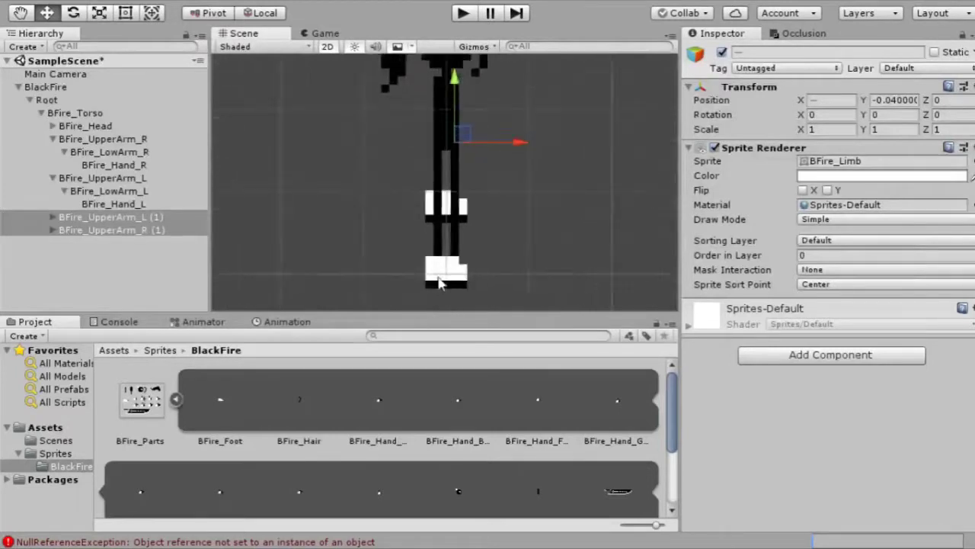
scroll(439, 284, "up", 3)
left_click(434, 267)
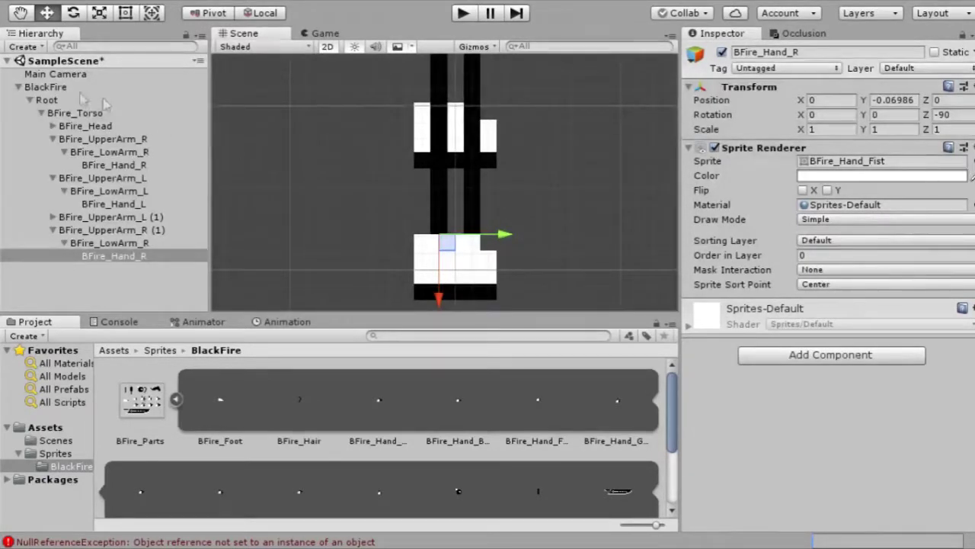
double_click(25, 37)
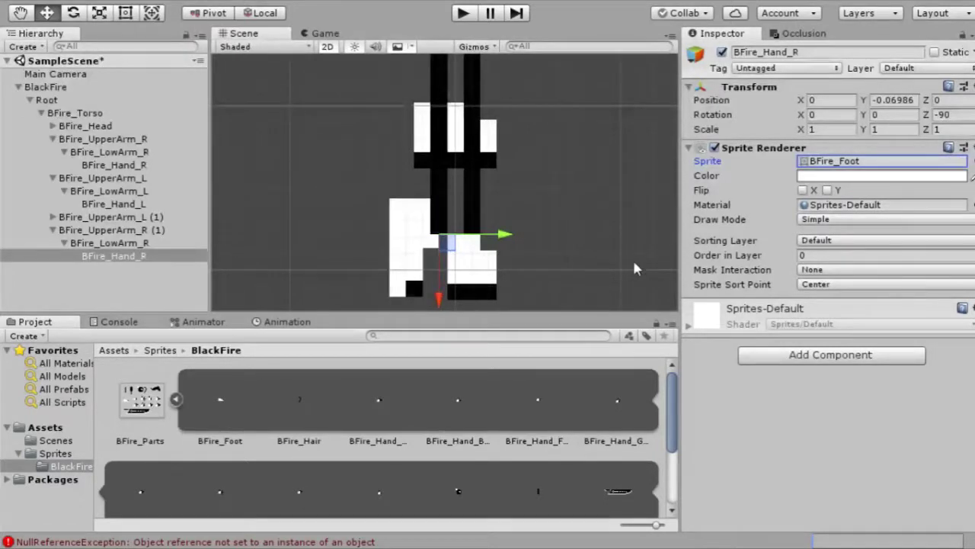
left_click(951, 113)
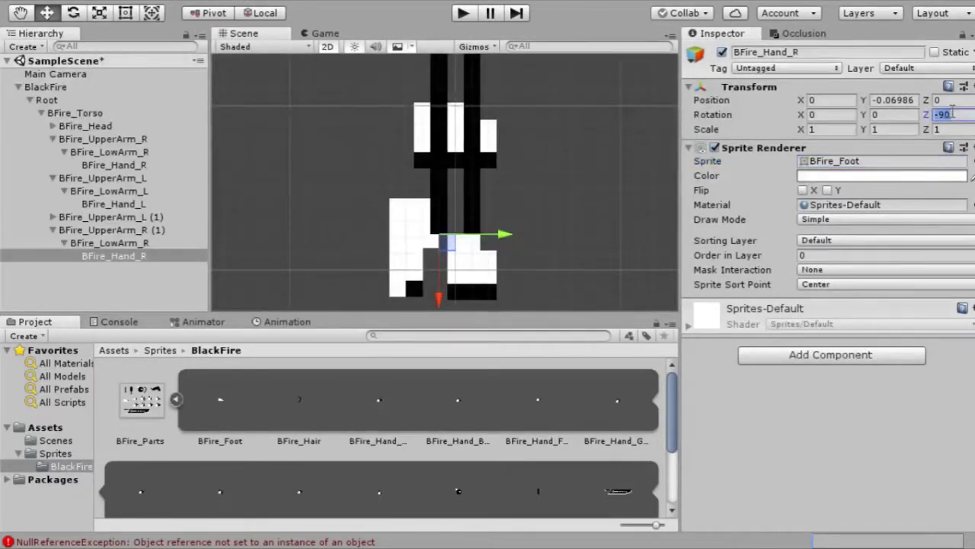
type("0")
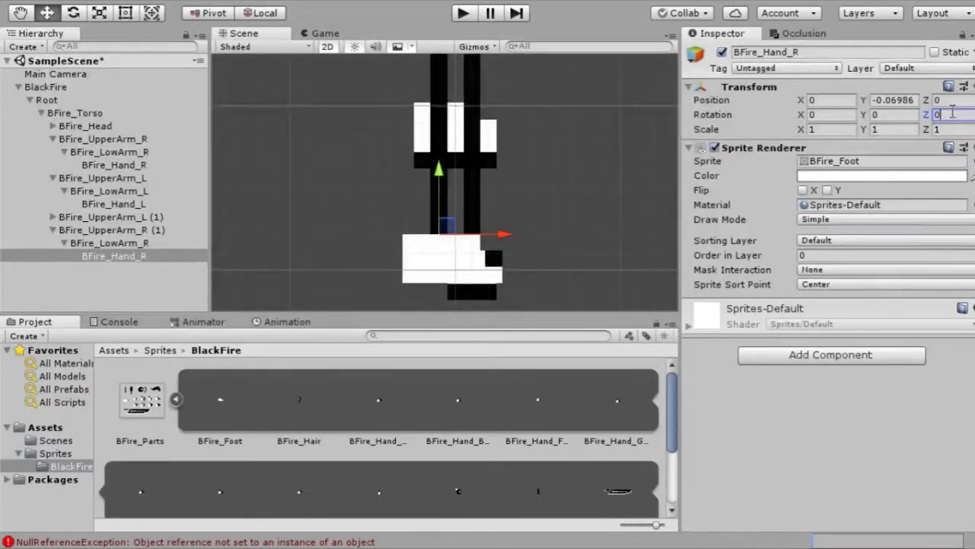
scroll(464, 267, "up", 3)
scroll(472, 261, "down", 1)
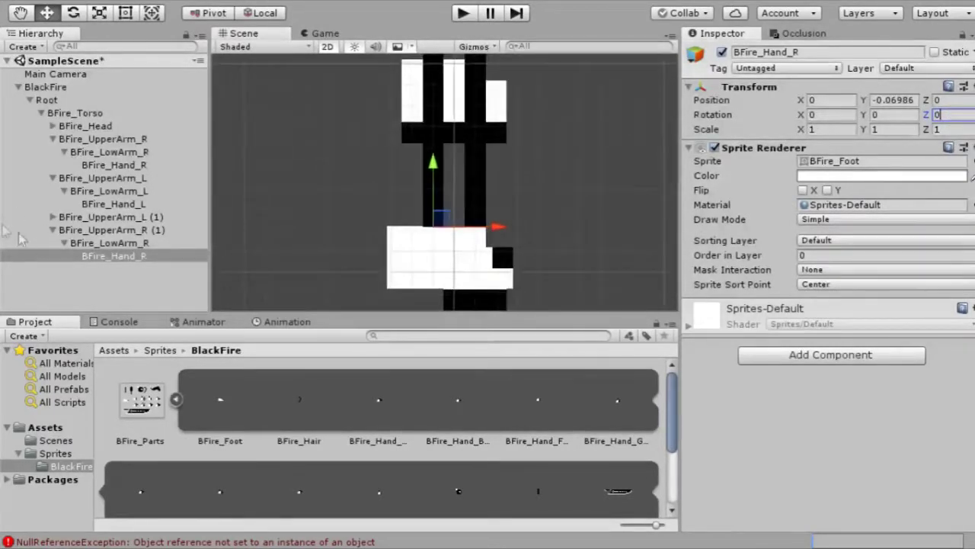
Step: Swap the sprite of the duplicated left hand to BFire_Foot and set its Z rotation to 0
left_click(53, 217)
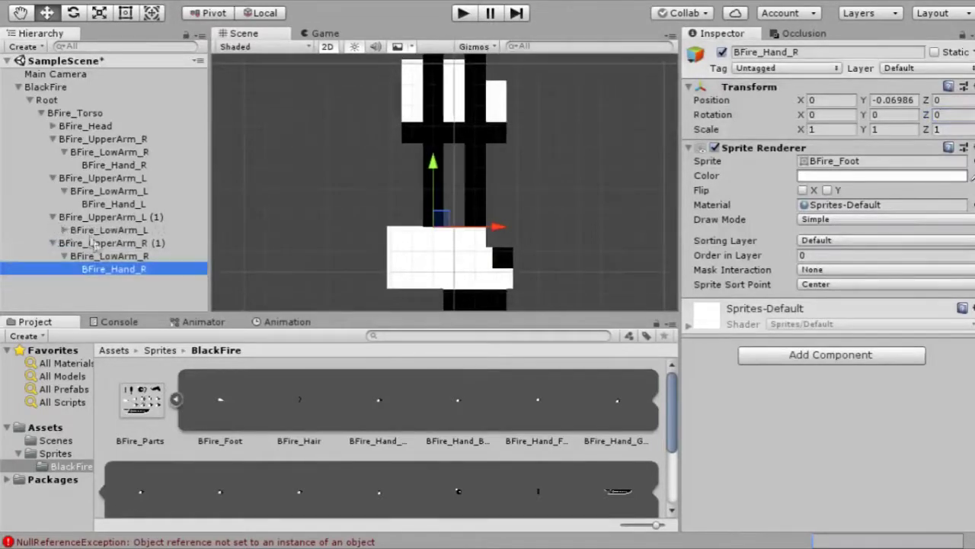
left_click(138, 243)
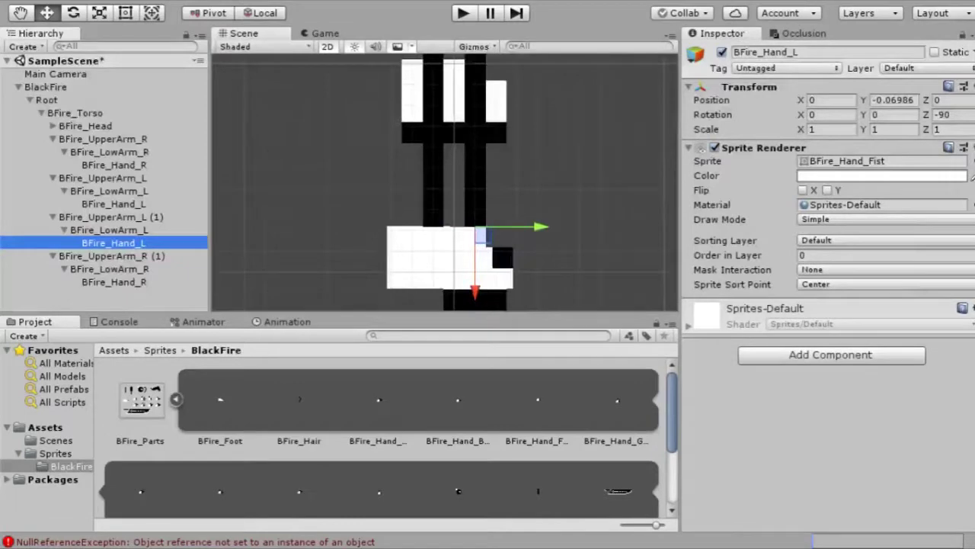
left_click(974, 161)
left_click(7, 36)
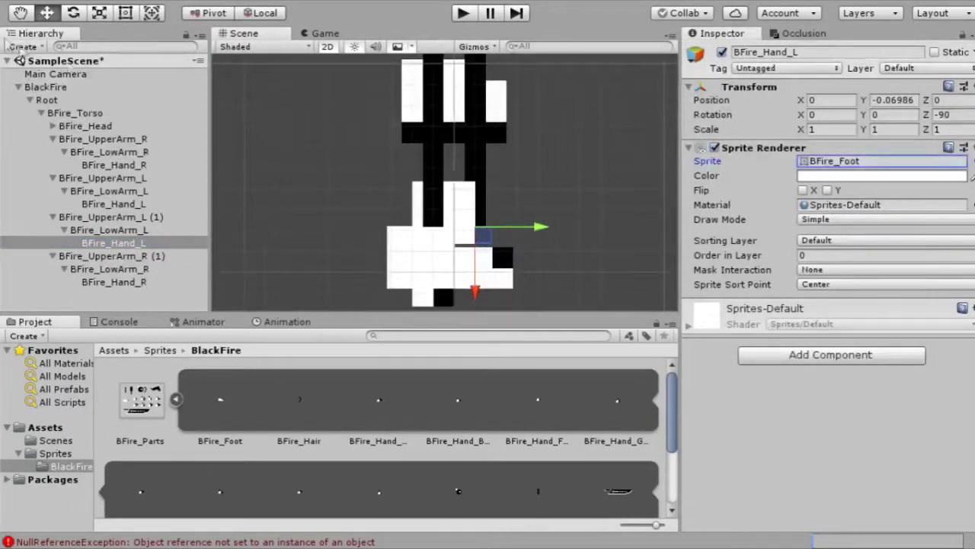
left_click(948, 114)
type("0")
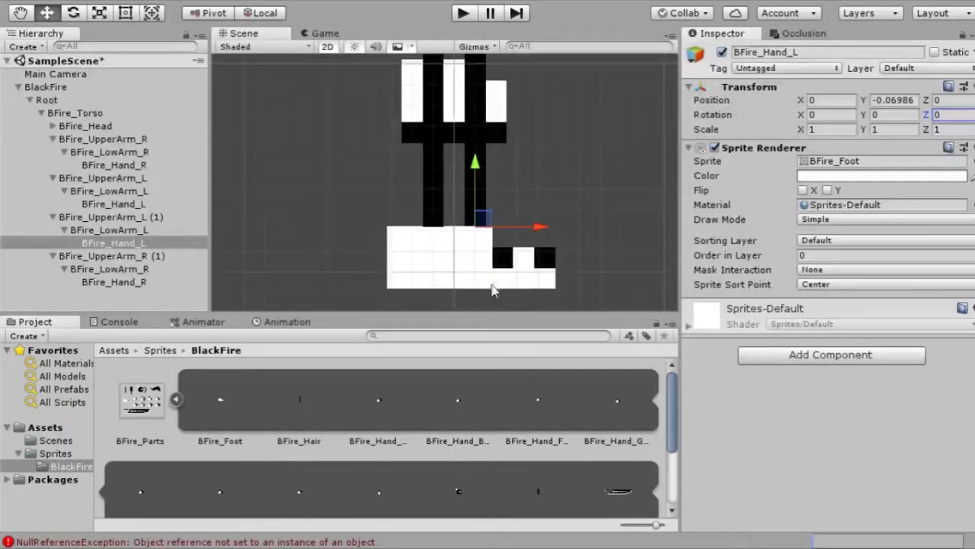
Step: Deactivate the left foot object and lower both feet together to Y -0.0703
scroll(450, 242, "up", 2)
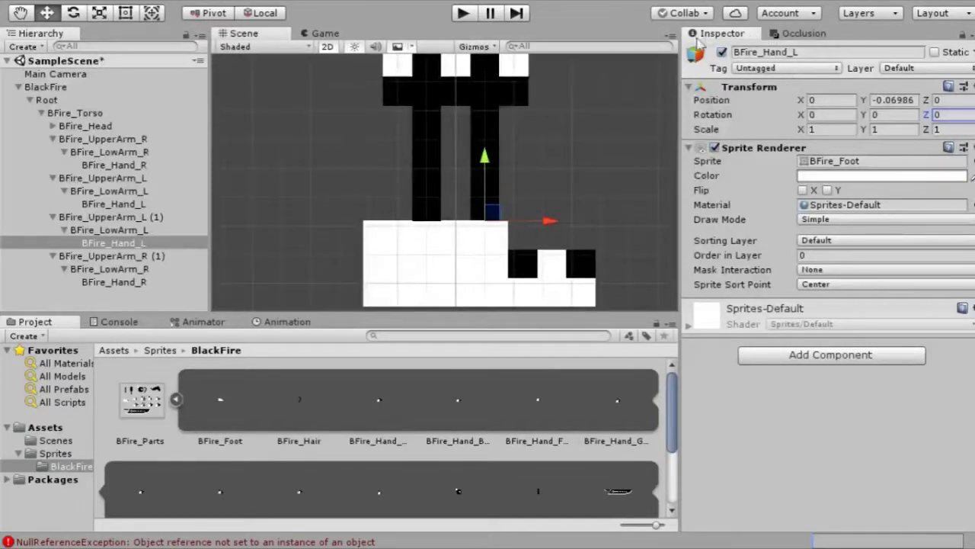
left_click(721, 52)
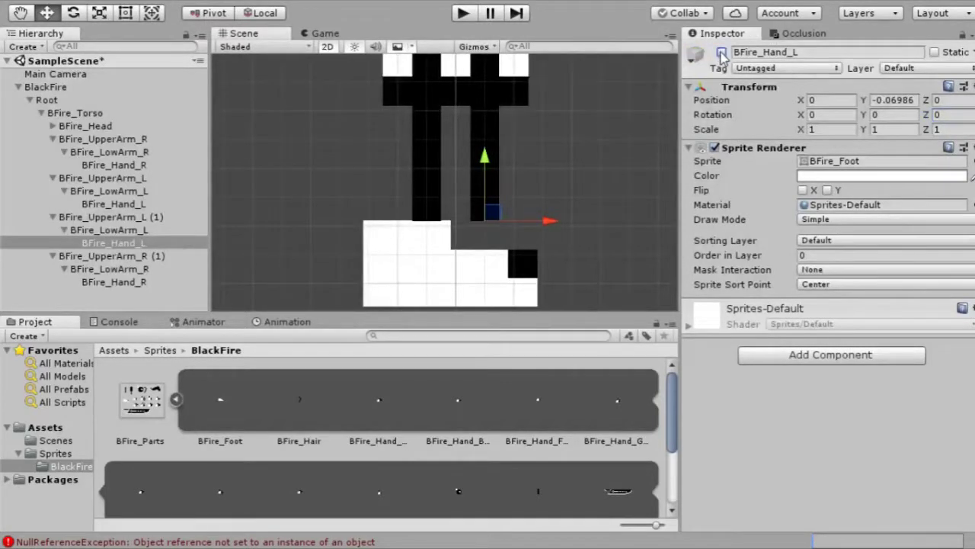
left_click(427, 244)
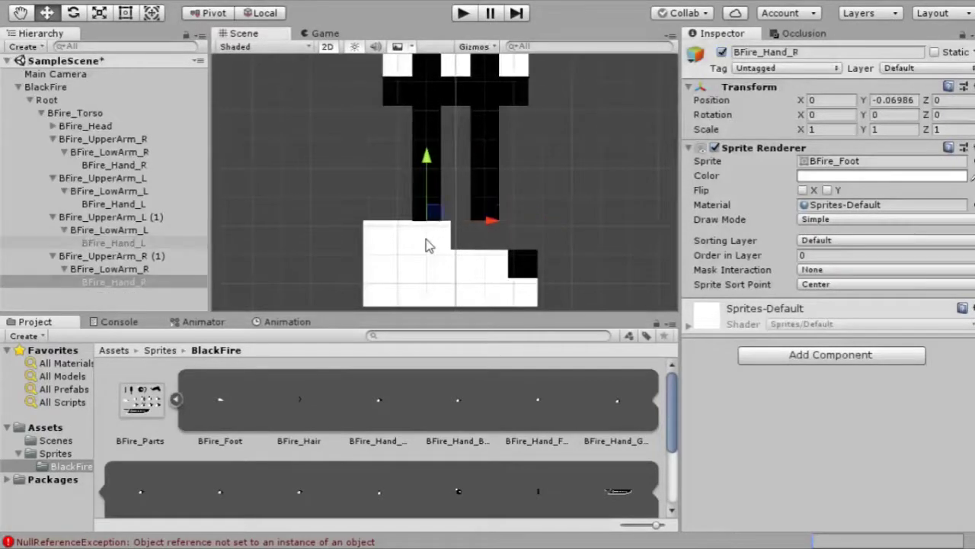
scroll(413, 278, "up", 2)
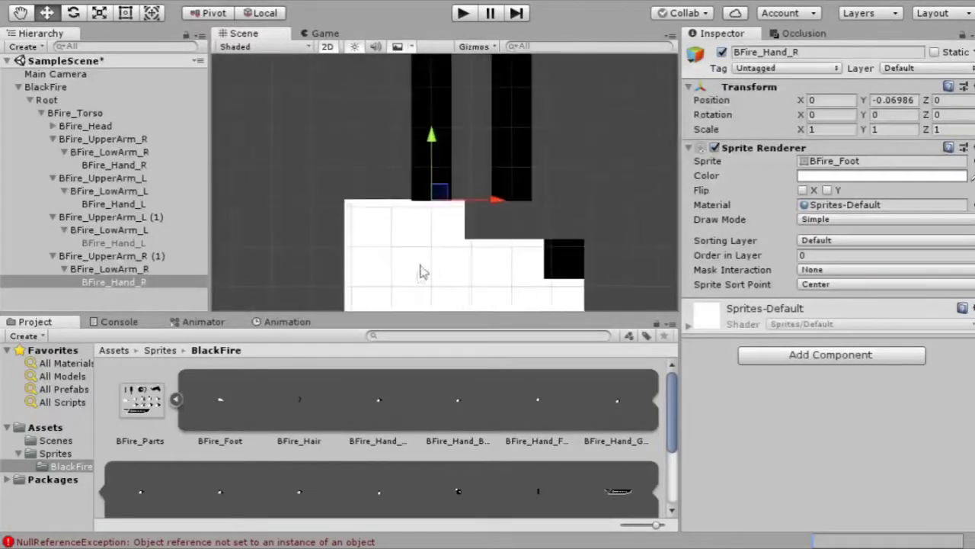
left_click(132, 244, "ctrl")
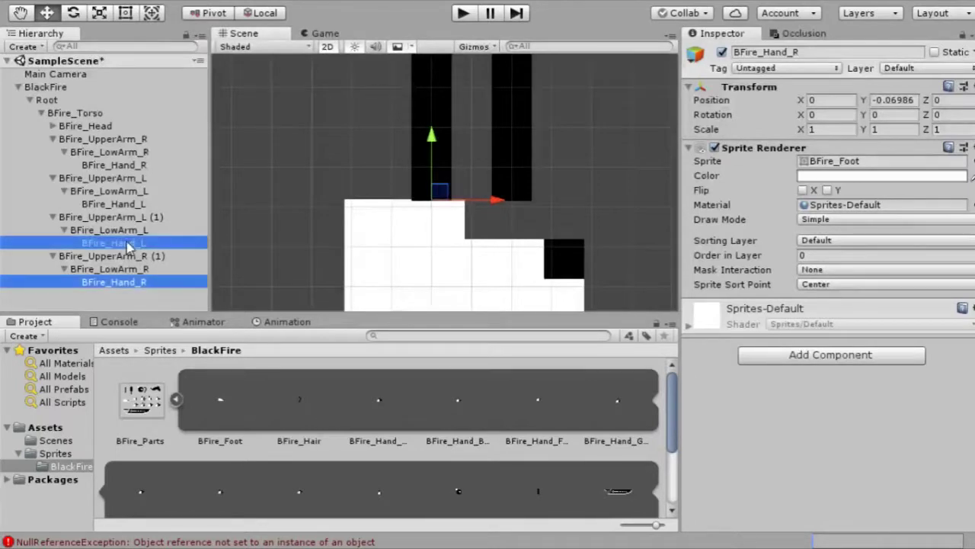
left_click_drag(425, 141, 431, 139)
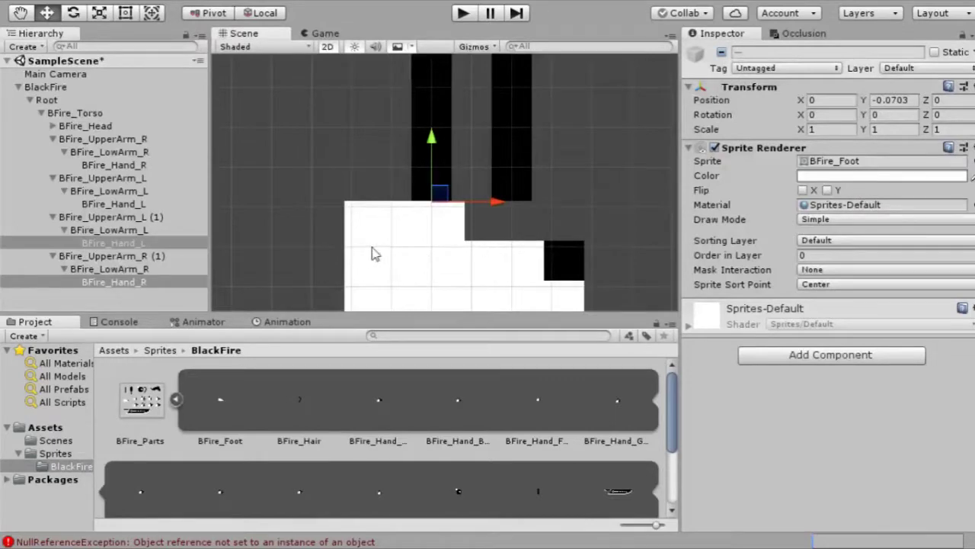
Step: Check the feet's alignment with the legs and reactivate the left foot object
scroll(445, 224, "down", 4)
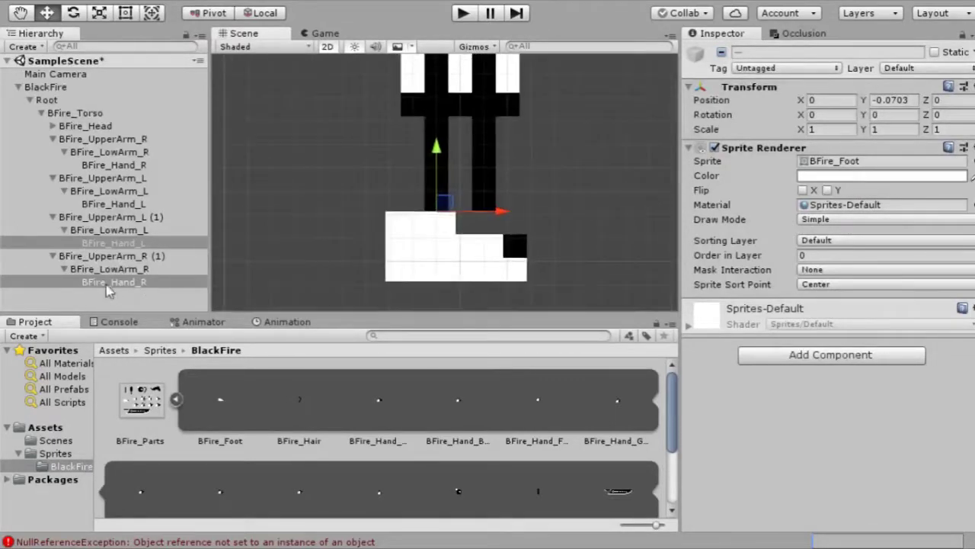
scroll(455, 242, "up", 2)
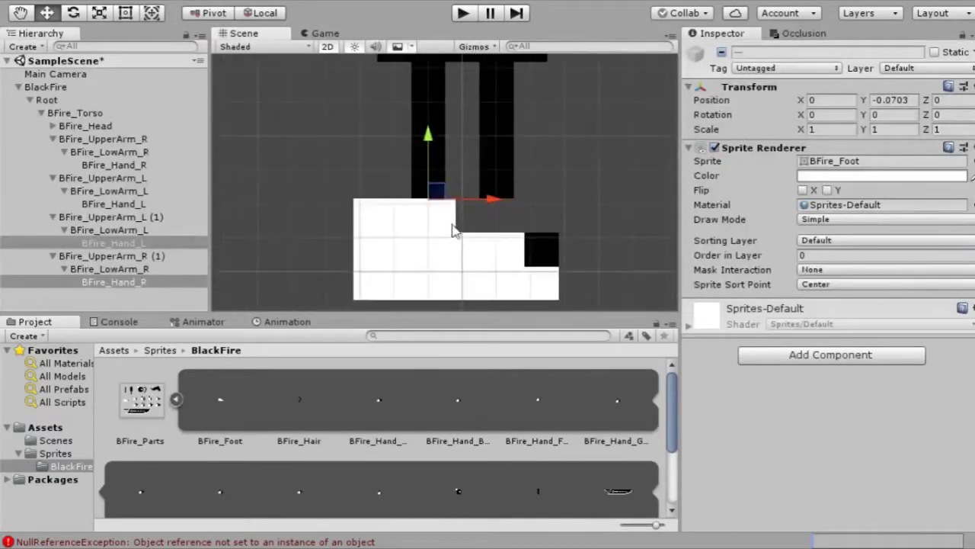
scroll(412, 218, "up", 1)
scroll(424, 218, "down", 8)
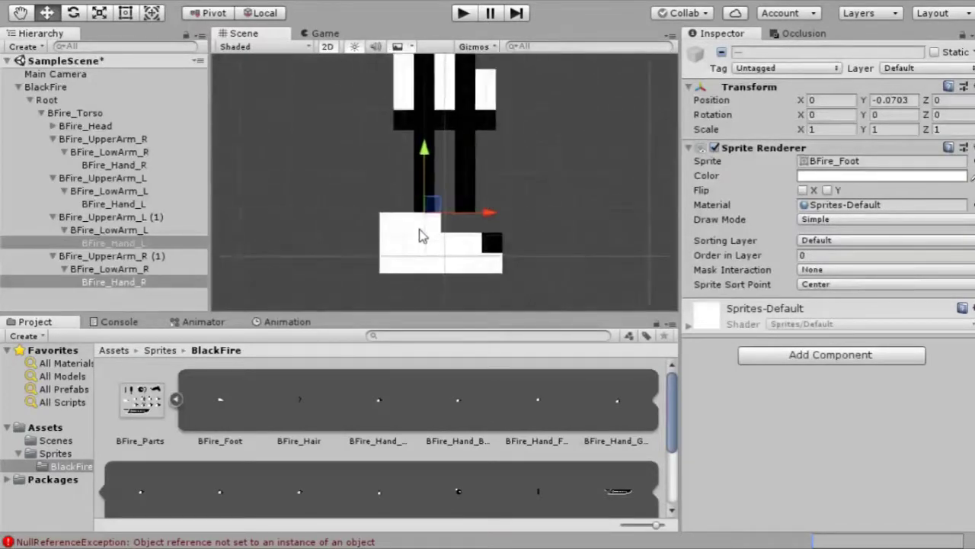
scroll(425, 234, "down", 3)
scroll(487, 253, "down", 2)
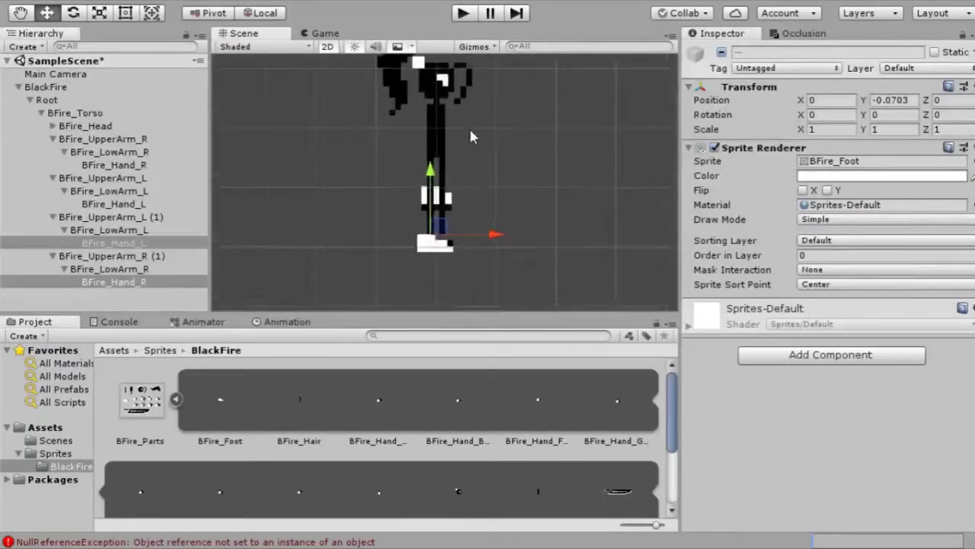
scroll(470, 124, "up", 3)
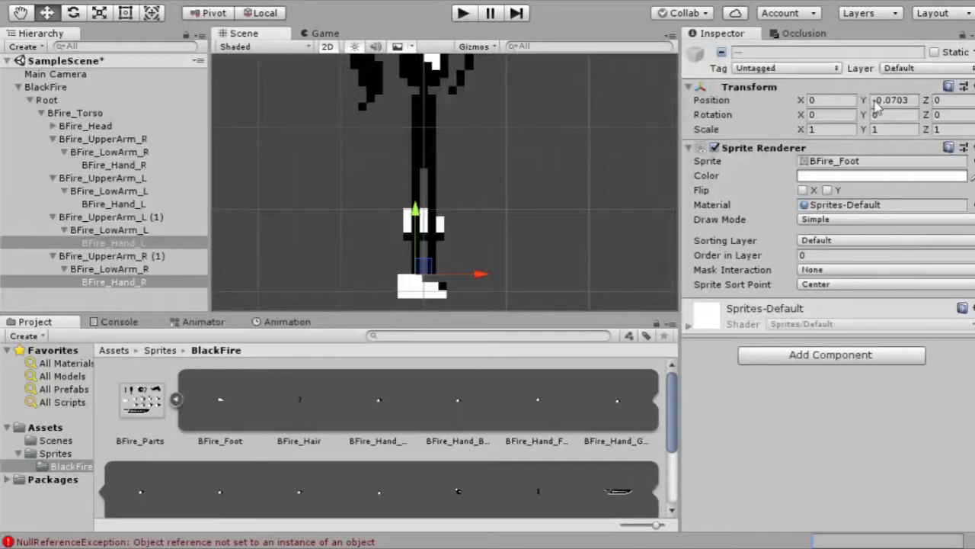
left_click(121, 244)
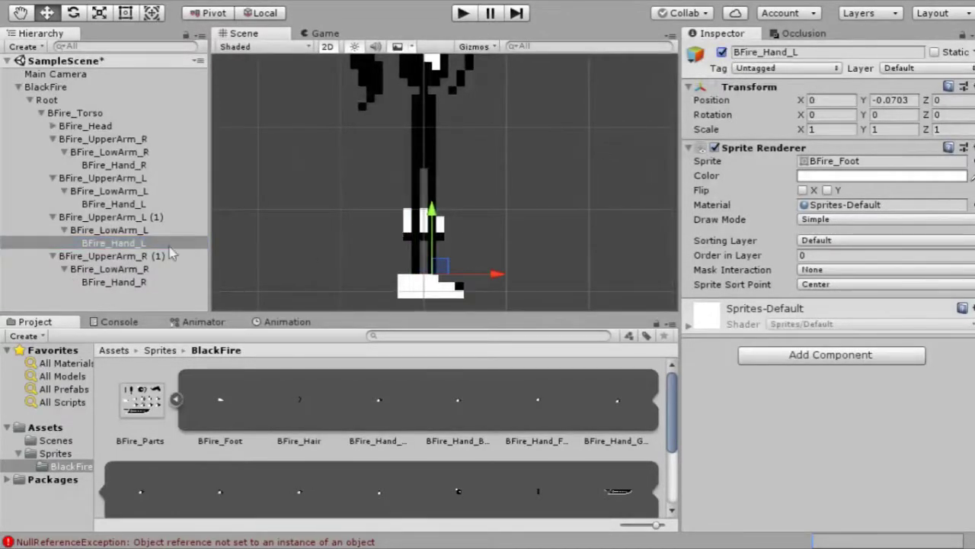
Step: Rename BFire_UpperArm_L (1) as BFire_UpperLeg_L
left_click(141, 219)
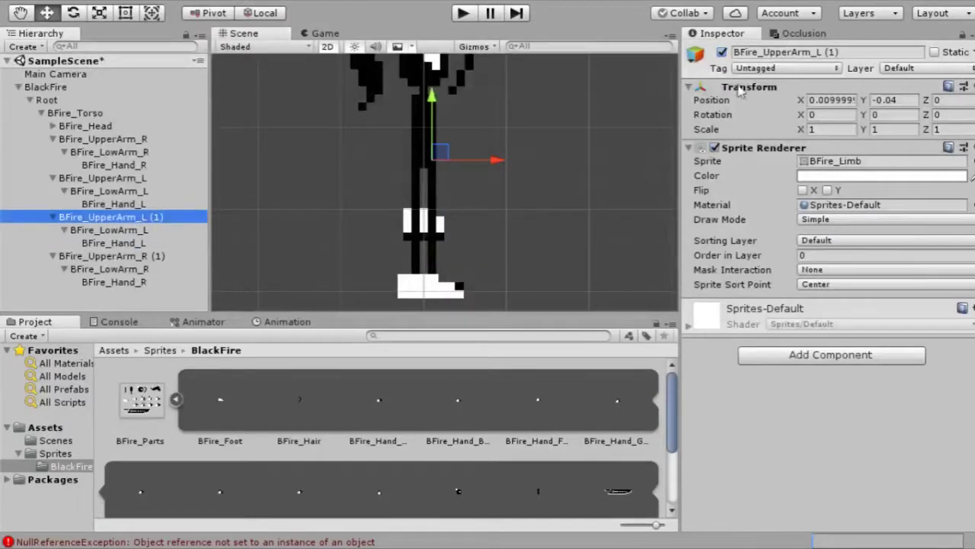
left_click(838, 52)
key("BackSpace")
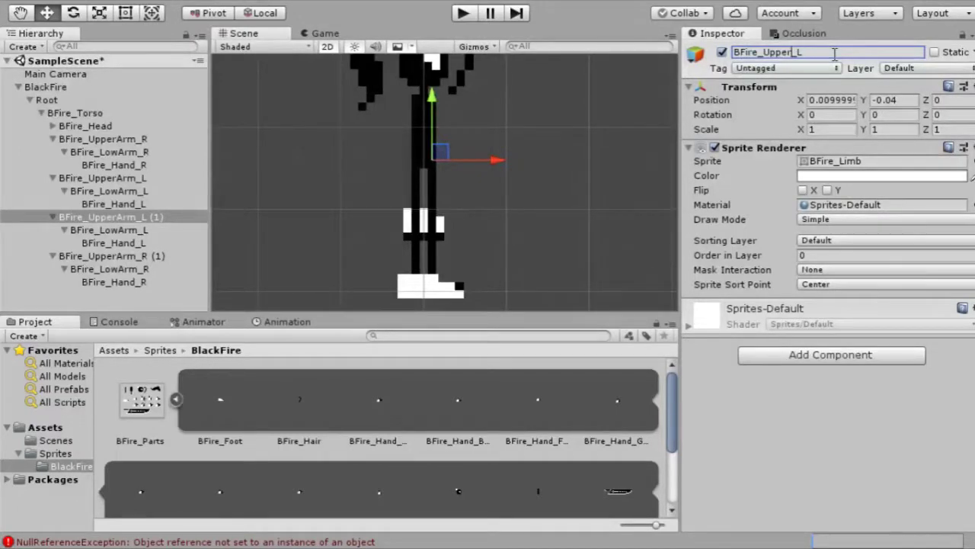
type("Leg")
key("Return")
Step: Rename the lower limb under BFire_UpperLeg_L as BFire_LowLeg_L
left_click(90, 230)
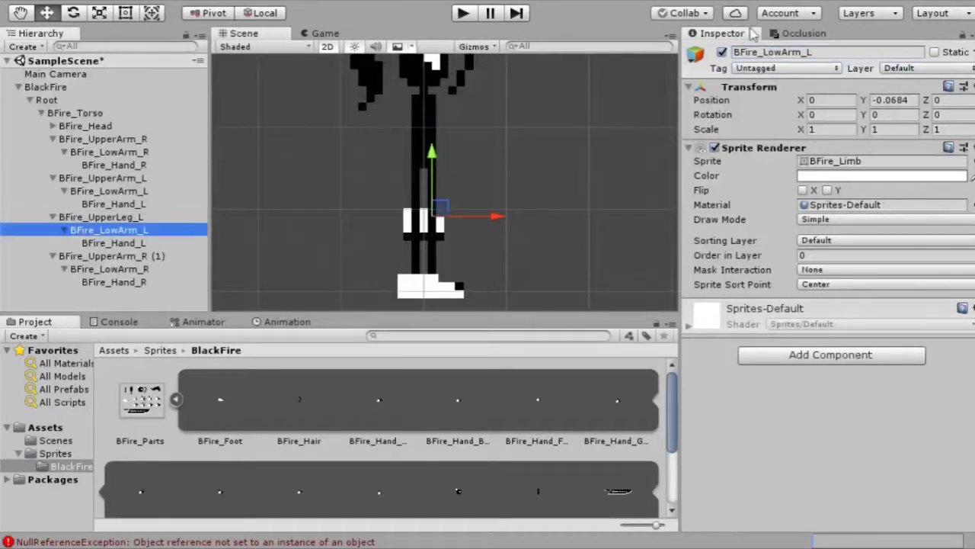
left_click(800, 51)
left_click(799, 52)
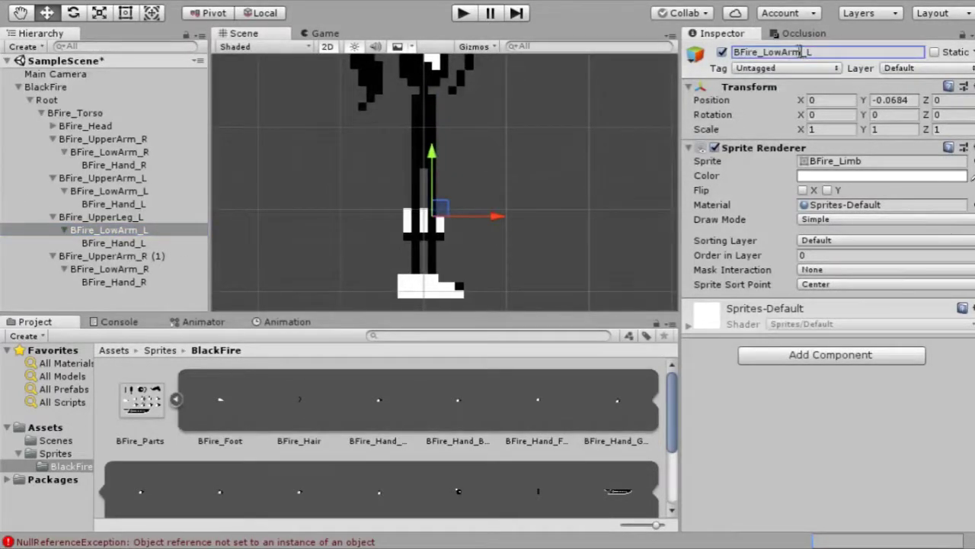
type("Leg")
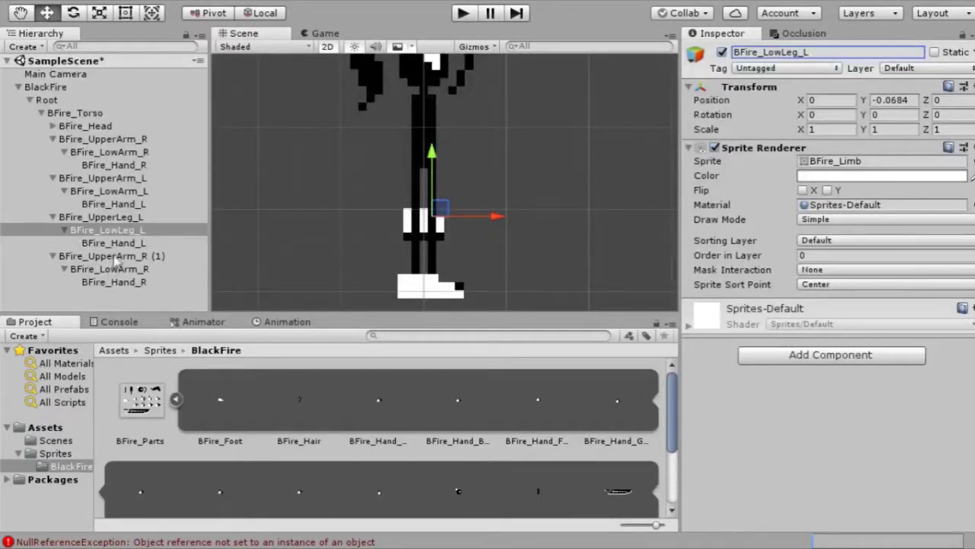
Step: Rename the foot object under BFire_LowLeg_L as BFire_Foot_L
left_click(156, 243)
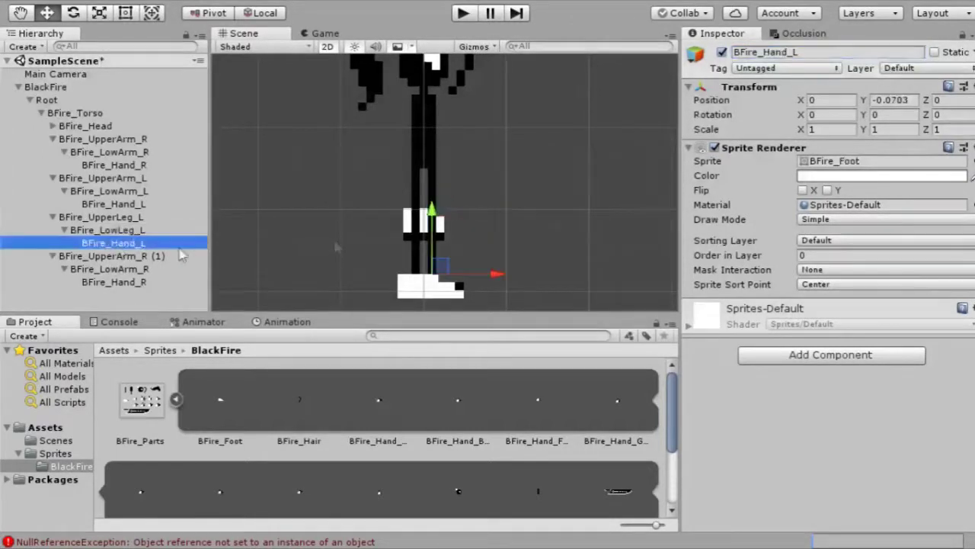
left_click(792, 52)
double_click(778, 54)
type("Foot")
key("Return")
Step: Rename BFire_UpperArm_R (1) as BFire_UpperLeg_R
left_click(139, 257)
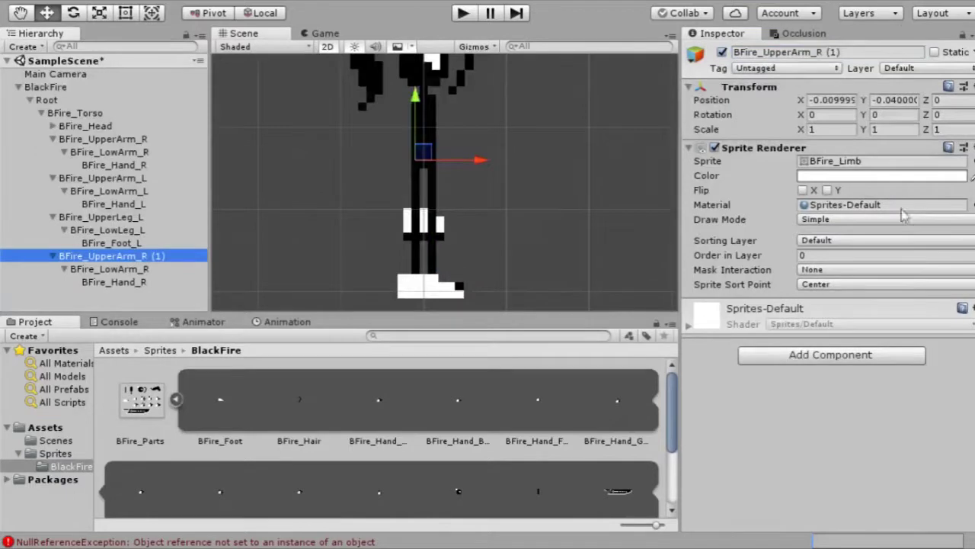
left_click(854, 51)
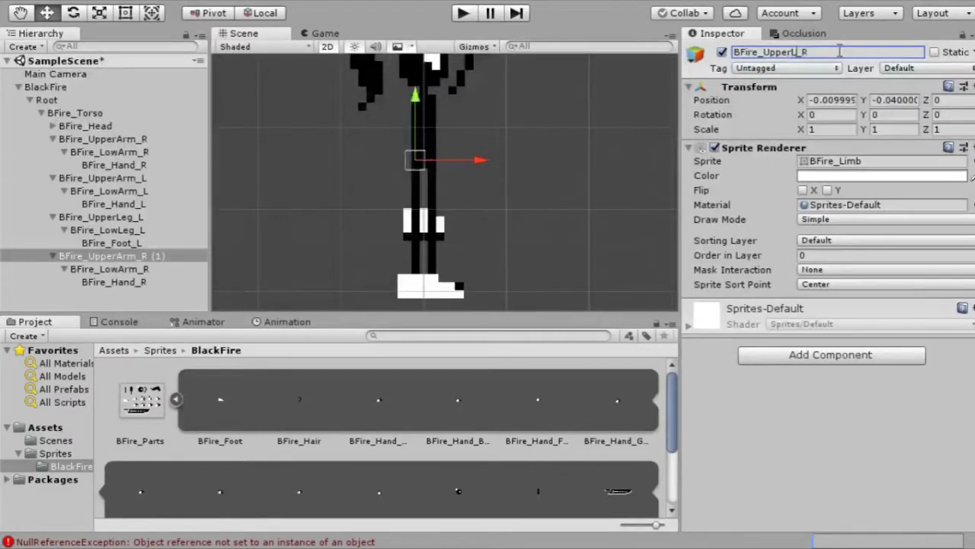
type("Leg")
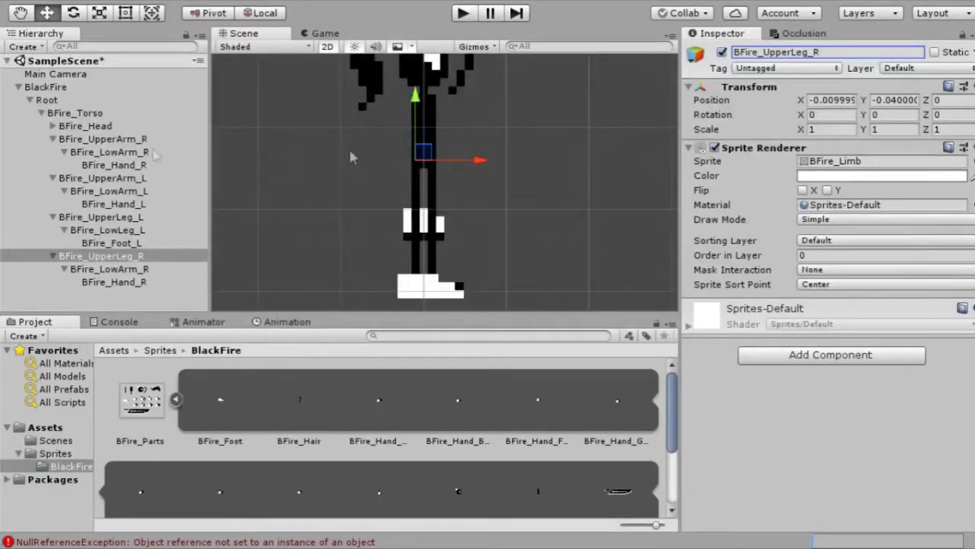
Step: Rename the lower limb under BFire_UpperLeg_R as BFire_LowLeg_R
left_click(109, 268)
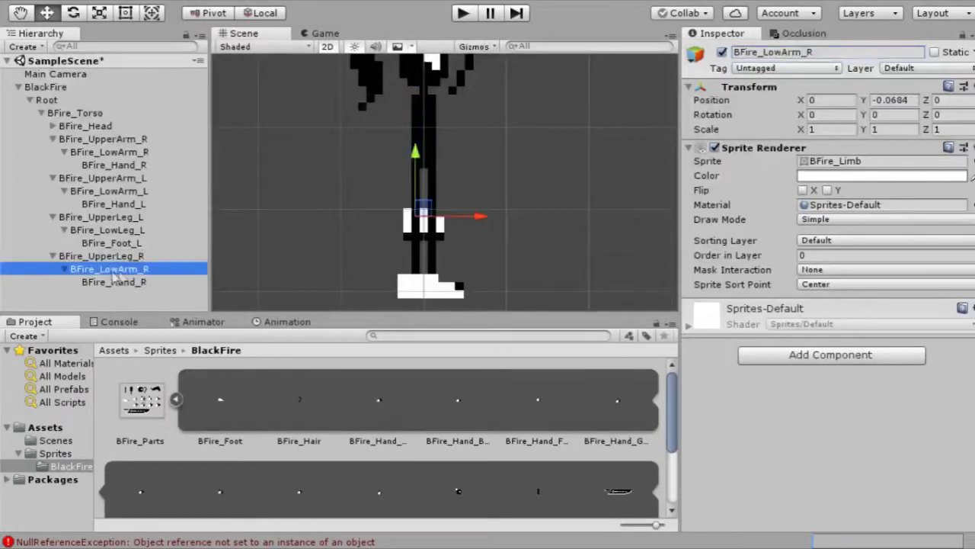
left_click(809, 51)
left_click(801, 52)
key("BackSpace")
key("BackSpace")
key("BackSpace")
type("Leg")
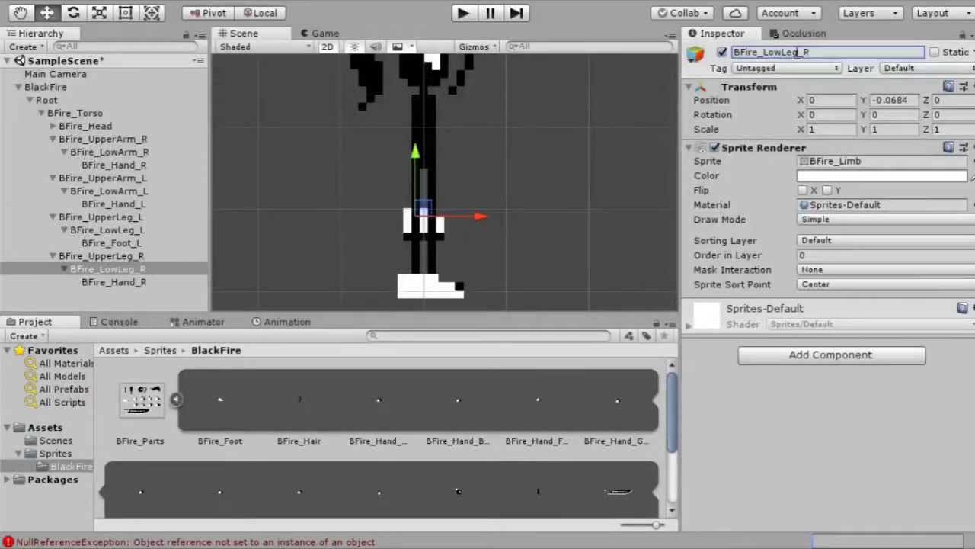
Step: Rename the foot object under BFire_LowLeg_R as BFire_Foot_R
left_click(143, 283)
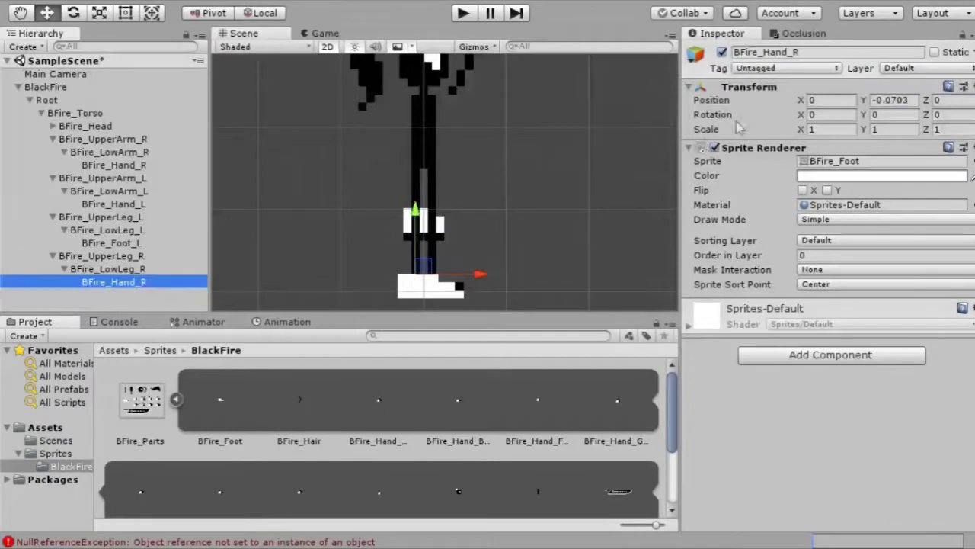
left_click(788, 52)
double_click(774, 52)
type("Foot")
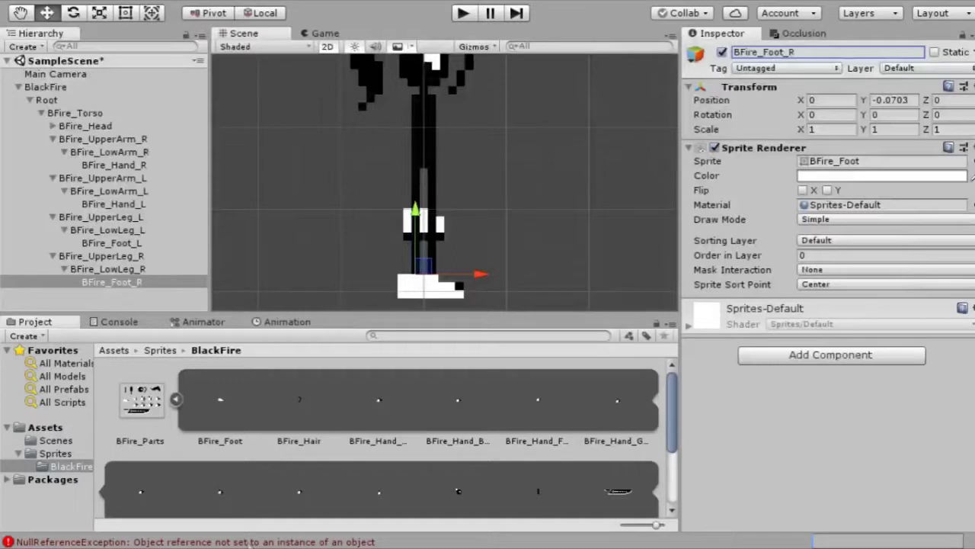
Step: Test the right leg's joints by rotating BFire_UpperLeg_R to about -40° and bending BFire_LowLeg_R, and undo the rotations
left_click(84, 256)
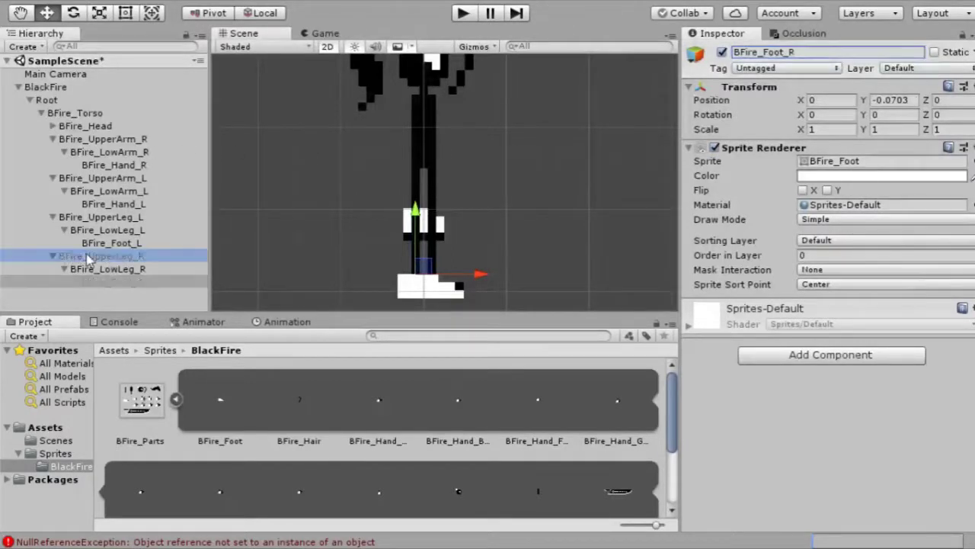
left_click(73, 13)
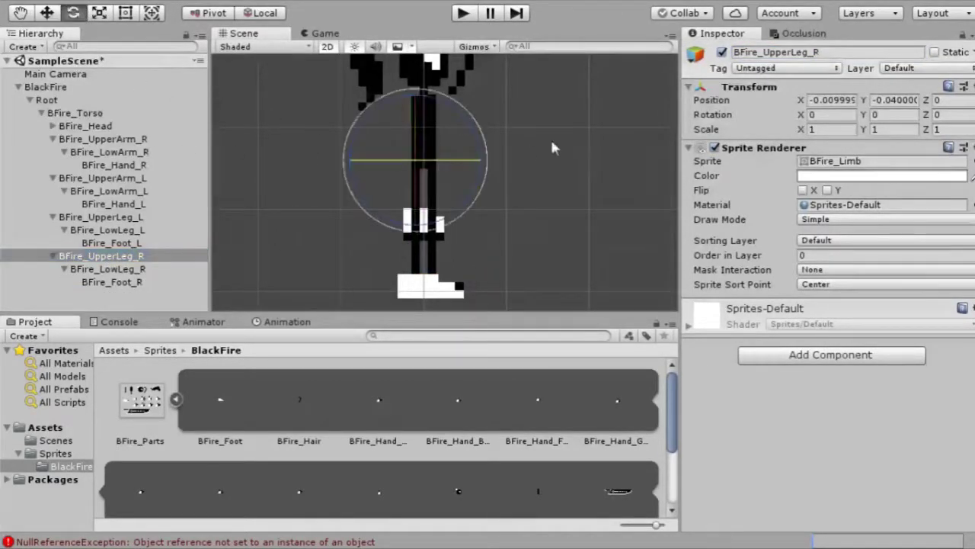
left_click_drag(476, 115, 446, 269)
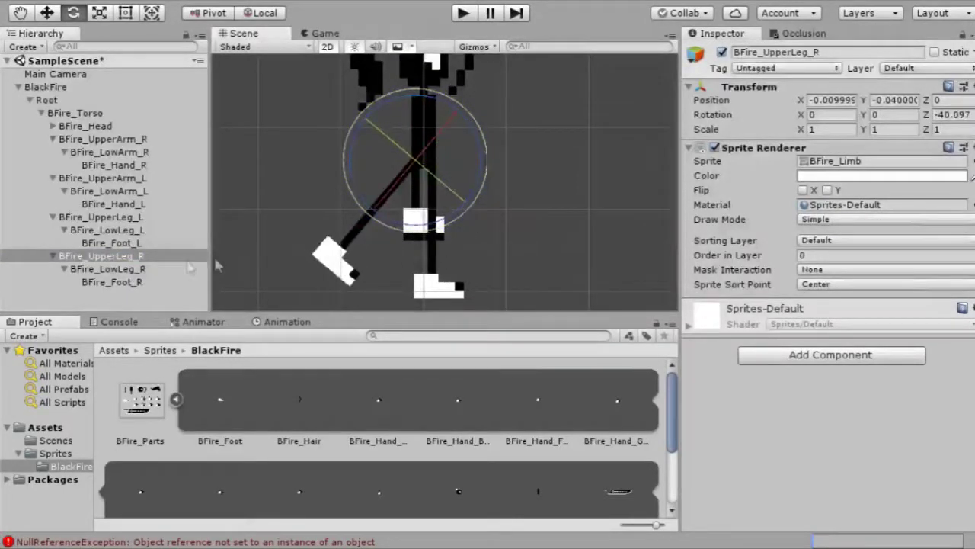
left_click(125, 269)
left_click_drag(452, 194, 471, 327)
key("ctrl+z")
key("ctrl+z")
key("ctrl+z")
key("ctrl+z")
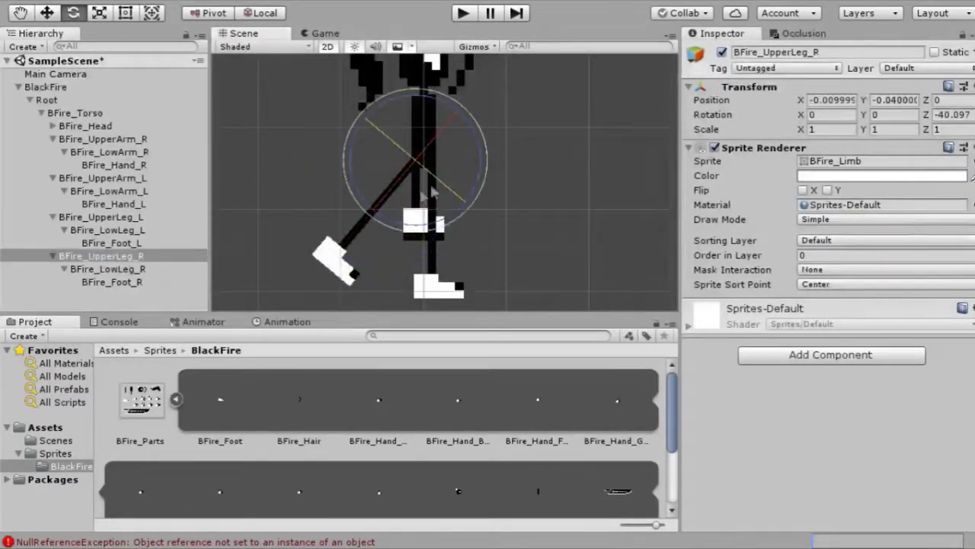
Step: Test-rotate the left leg from BFire_UpperLeg_L and undo the rotations
left_click(128, 219)
left_click_drag(486, 210, 529, 127)
left_click(499, 231)
mouse_move(534, 166)
left_mouse_down()
mouse_move(544, 182)
mouse_move(545, 165)
mouse_move(542, 174)
left_mouse_up()
key("ctrl+z")
key("ctrl+z")
key("ctrl+z")
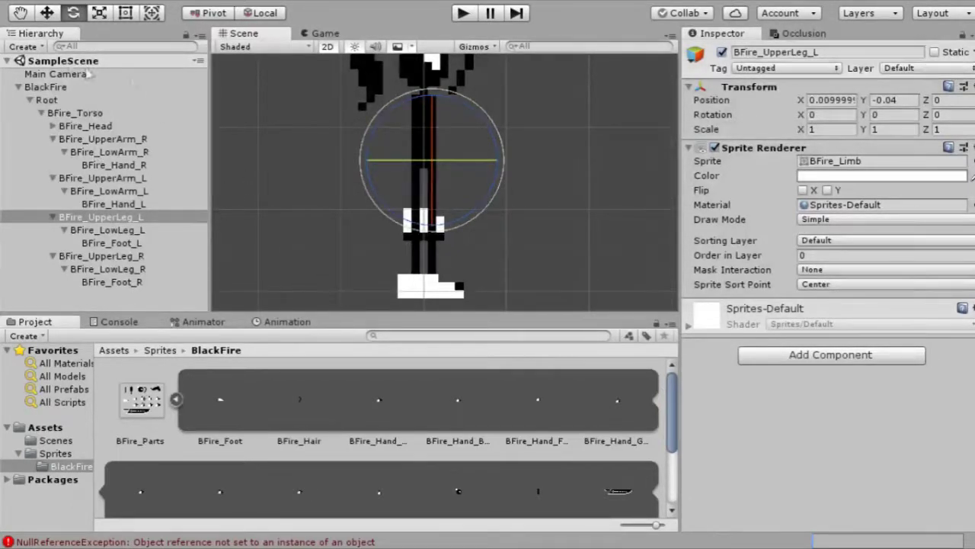
Step: Examine the assembled character and its hierarchy, checking the torso, head and right upper arm
left_click(93, 115)
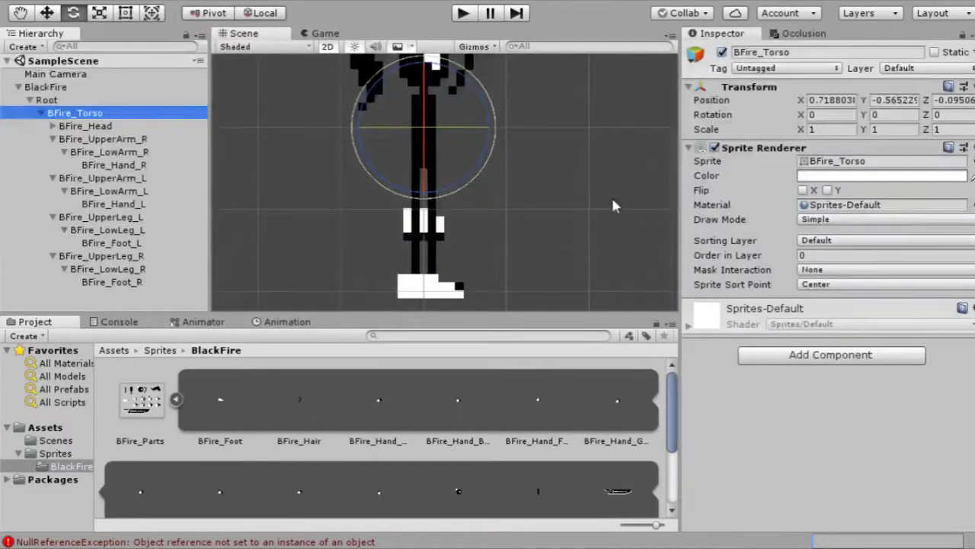
scroll(454, 264, "up", 5)
scroll(454, 264, "down", 11)
scroll(444, 146, "up", 5)
scroll(444, 147, "down", 6)
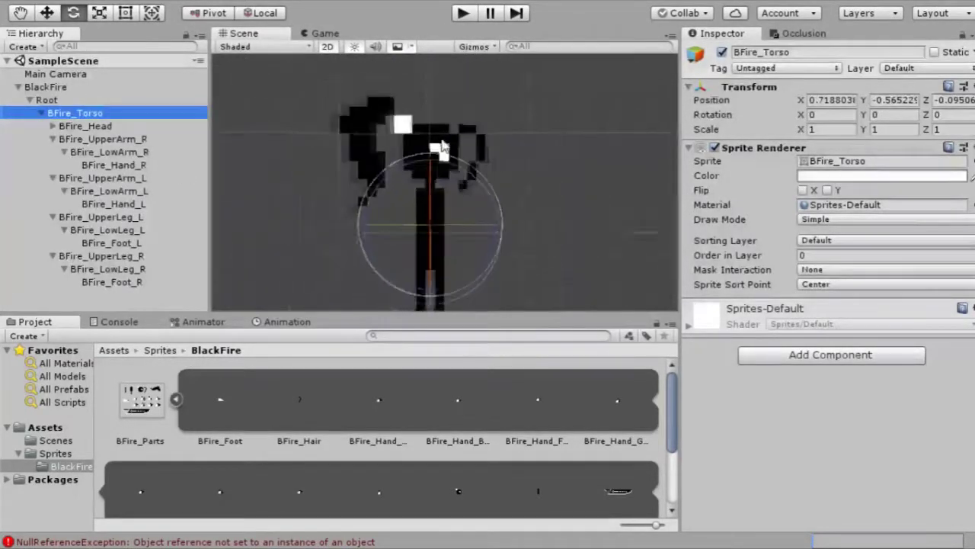
scroll(438, 252, "up", 3)
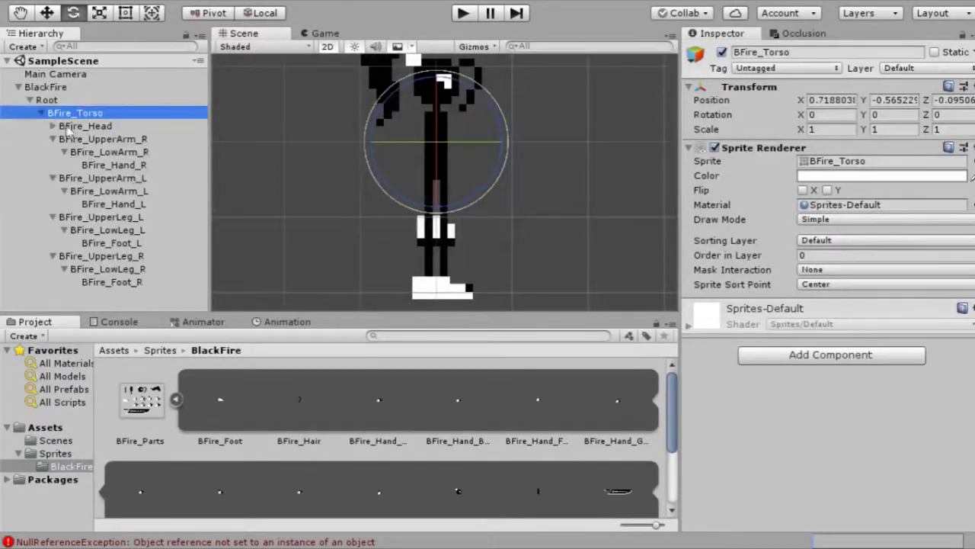
left_click(113, 127)
left_click(114, 139)
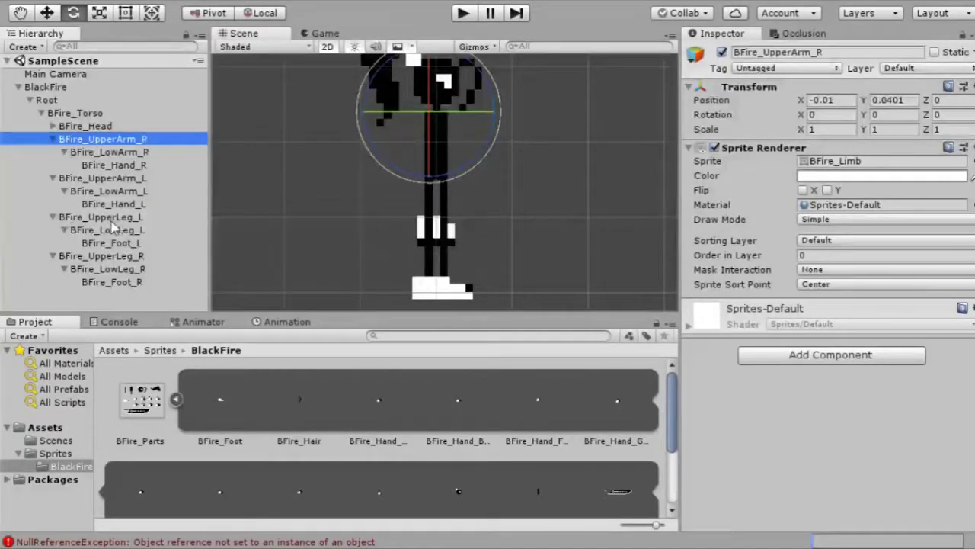
Step: Try to move BFire_UpperLeg_L below the right leg in the hierarchy, and undo the move
mouse_move(112, 221)
left_mouse_down()
mouse_move(114, 296)
mouse_move(95, 220)
left_mouse_up()
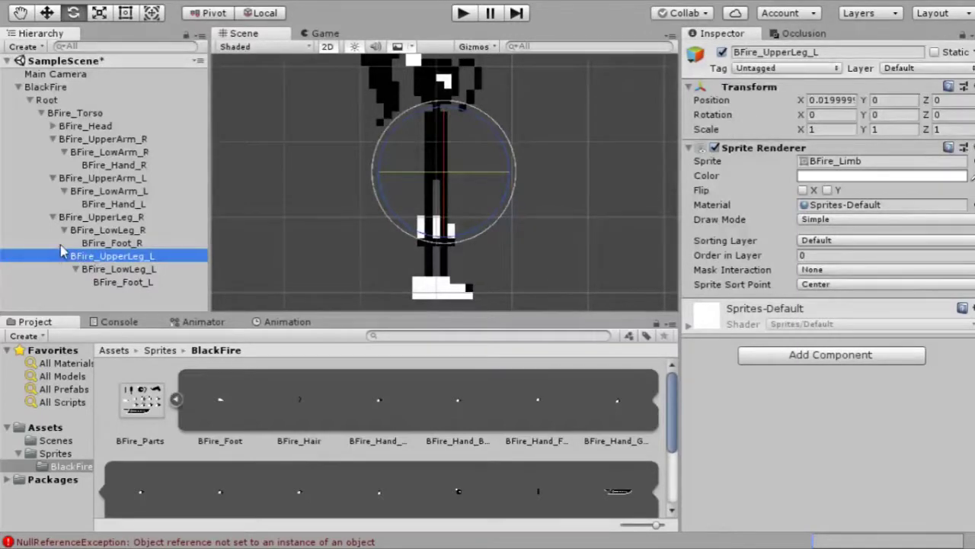
key("ctrl+z")
key("ctrl+z")
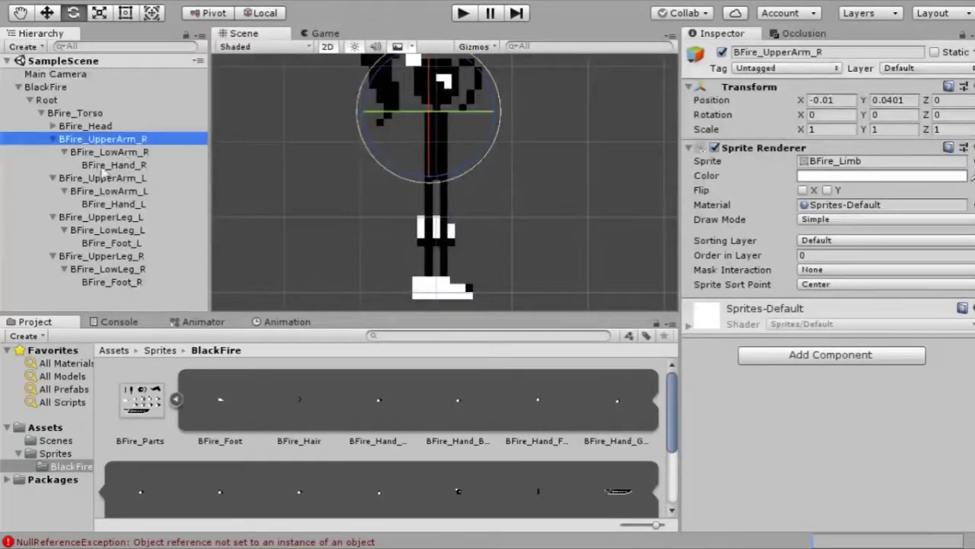
Step: Move BFire_UpperLeg_R with its children above BFire_UpperLeg_L under the torso, and expand the collapsed limbs
left_click(118, 222)
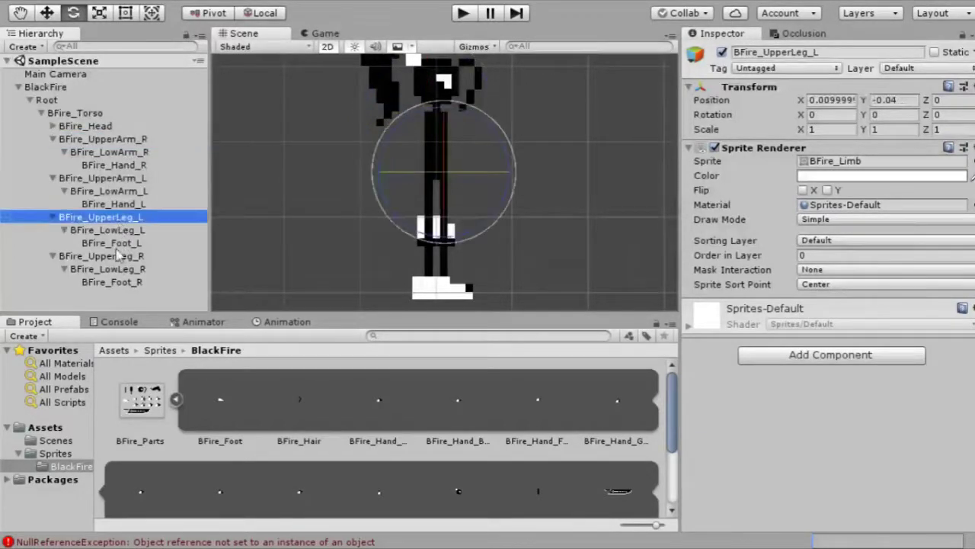
left_click(118, 256)
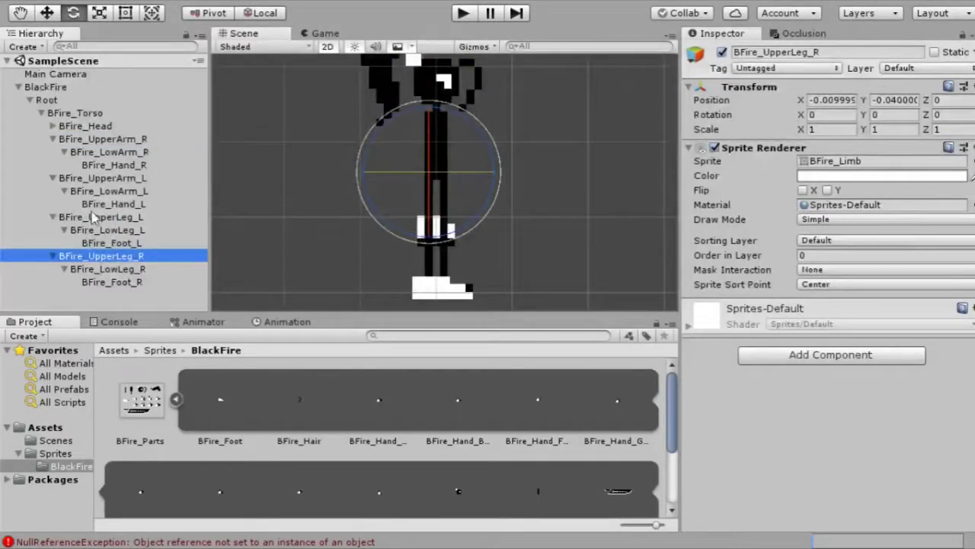
left_click(52, 179)
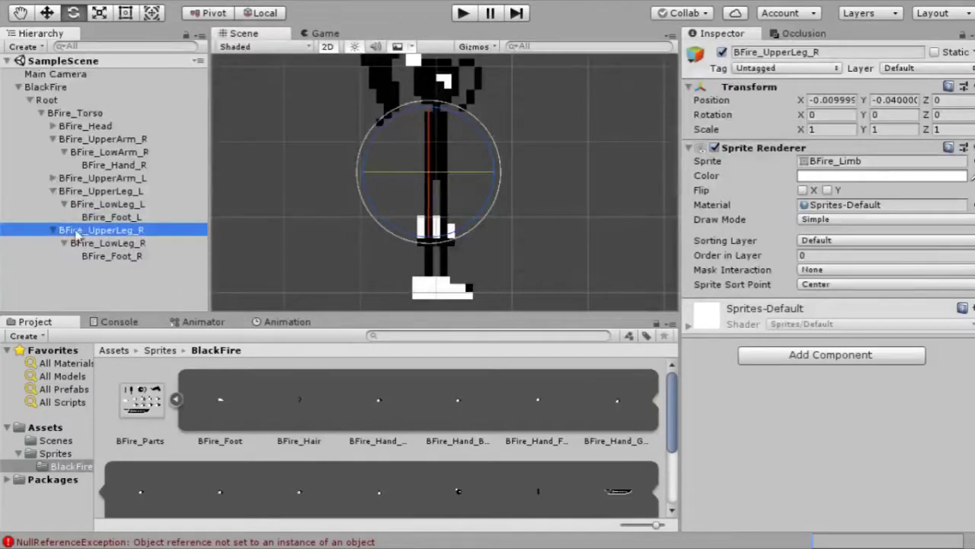
left_click(52, 231)
left_click_drag(84, 230, 85, 188)
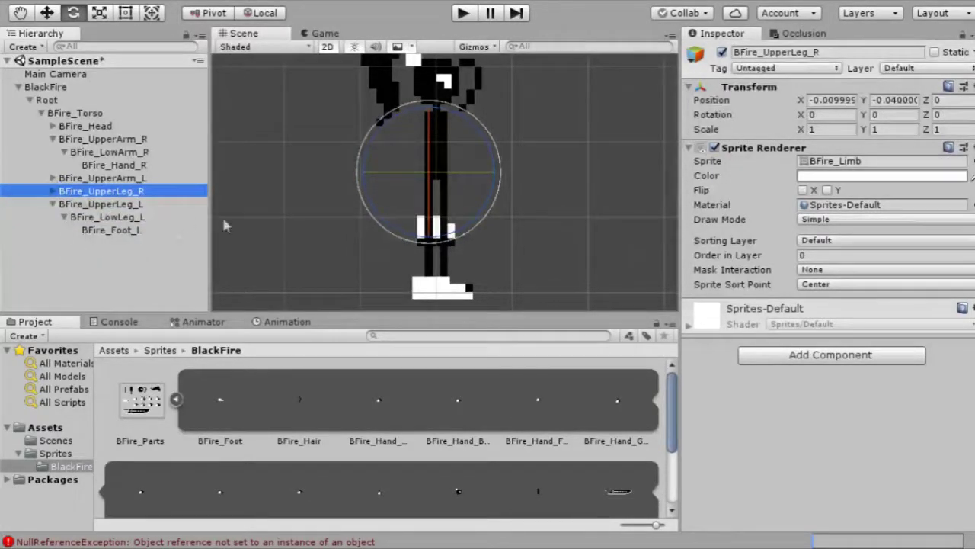
left_click(53, 191)
left_click(52, 179)
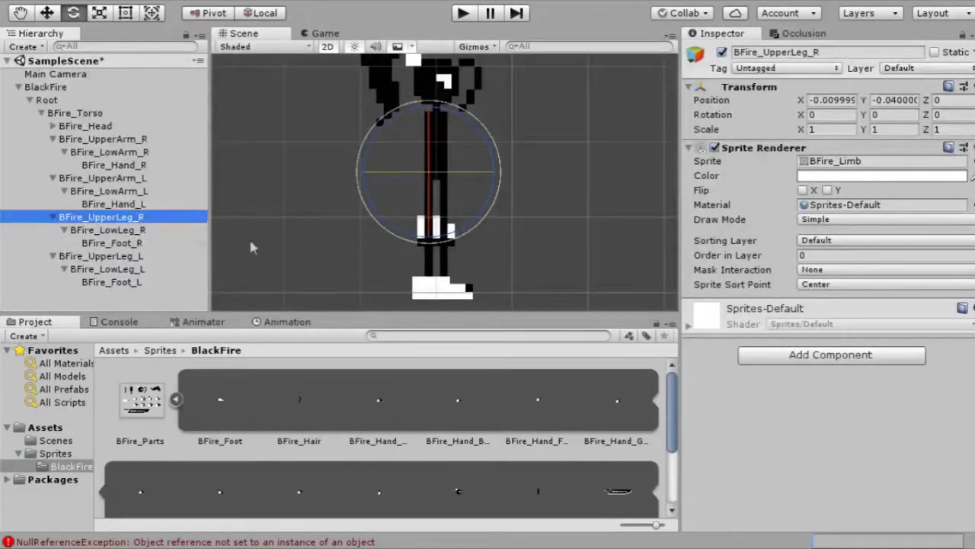
Step: Set the Order in Layer of BFire_Foot_R to 2 and of BFire_Foot_L to -1
left_click(150, 241)
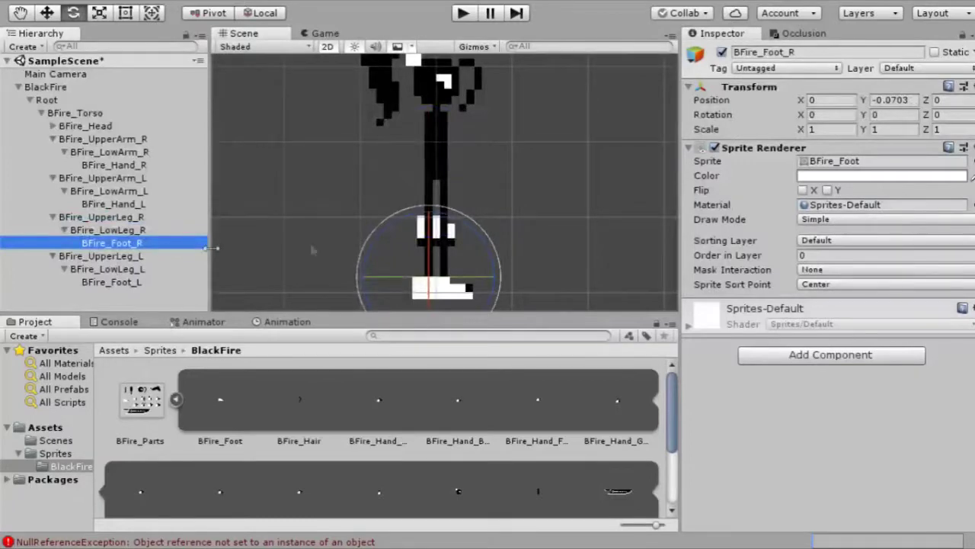
left_click(819, 255)
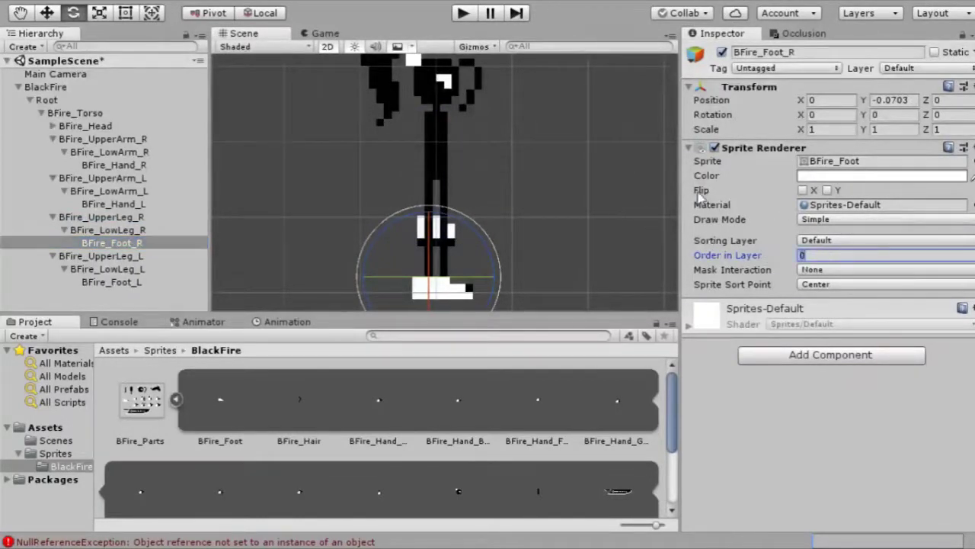
type("2")
left_click(129, 283)
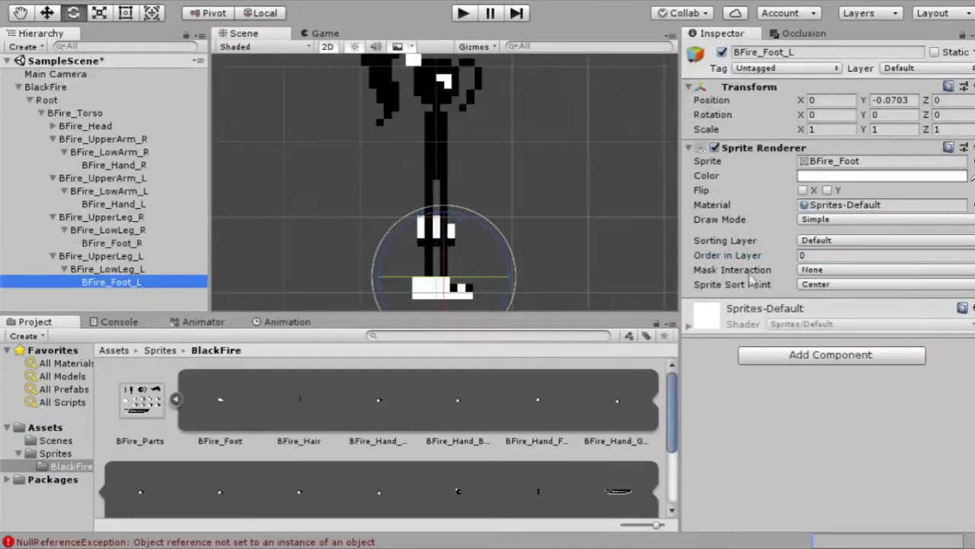
left_click(818, 256)
type("-1")
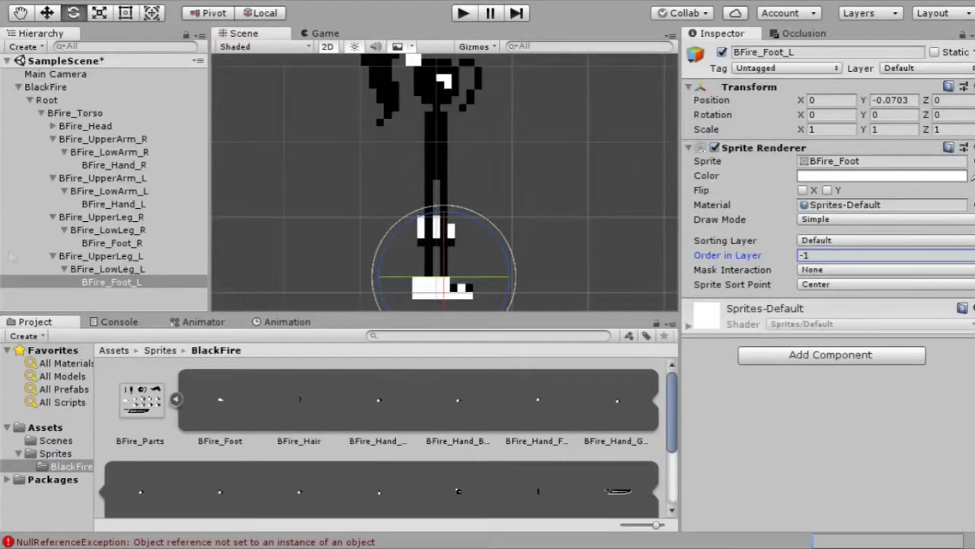
Step: Set the Order in Layer of BFire_Hand_R to 3 and of BFire_Hand_L to -3
left_click(131, 244)
left_click(131, 204)
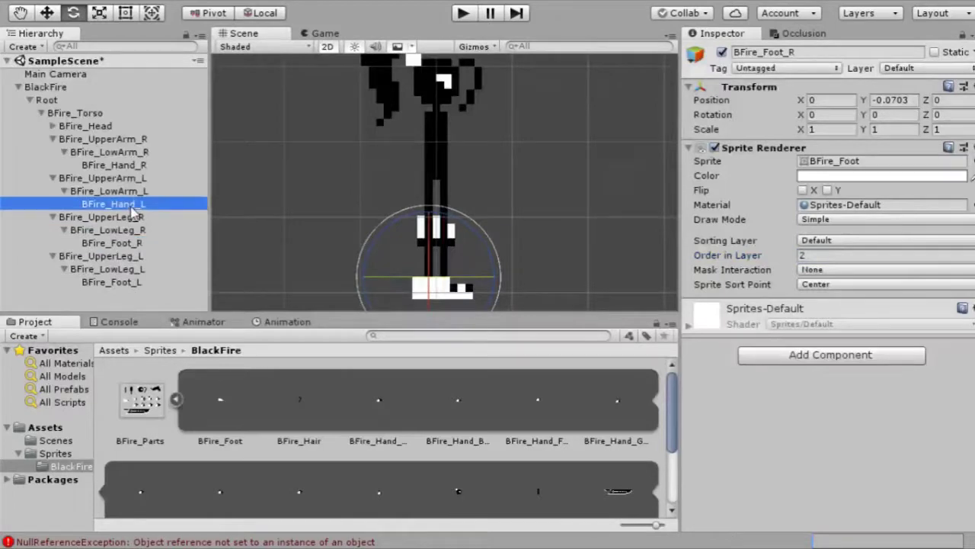
left_click(112, 165)
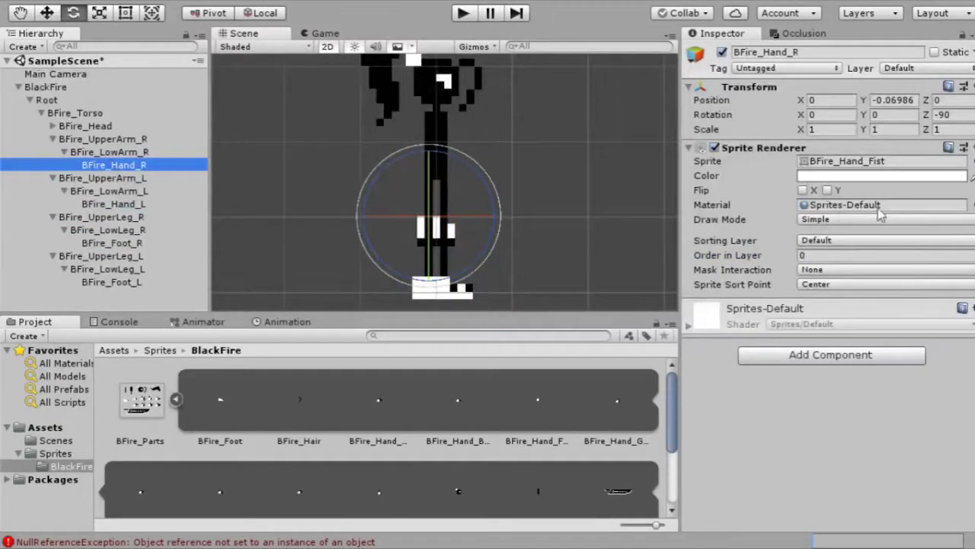
left_click(813, 255)
type("3")
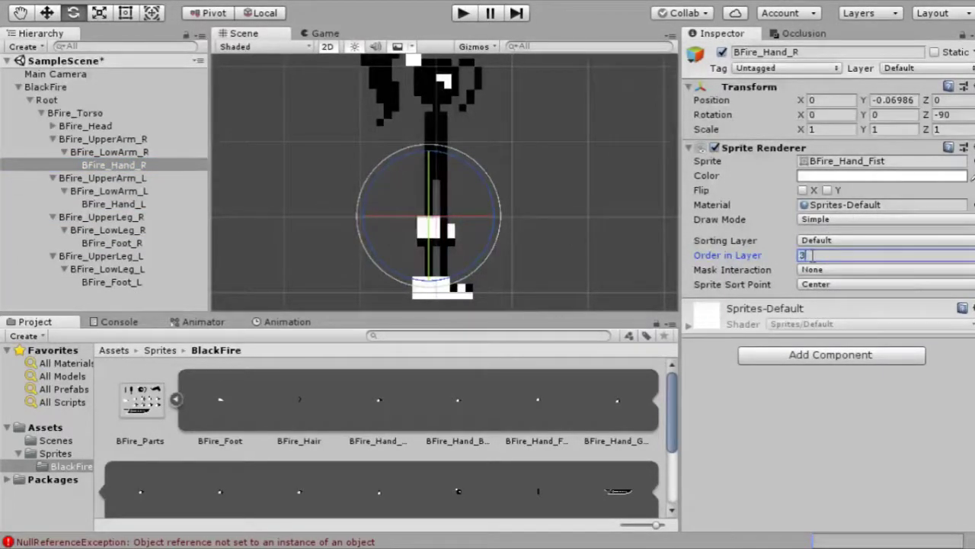
left_click(124, 204)
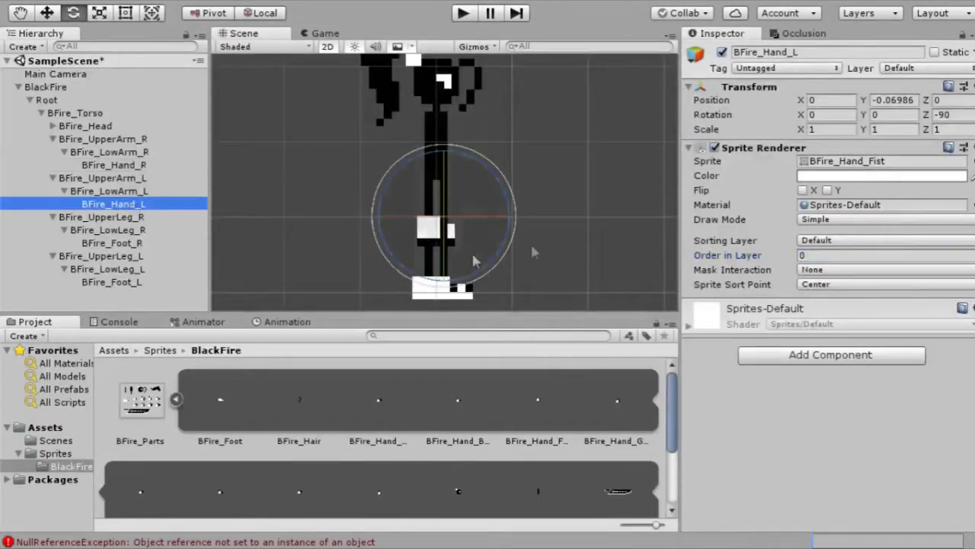
left_click(857, 254)
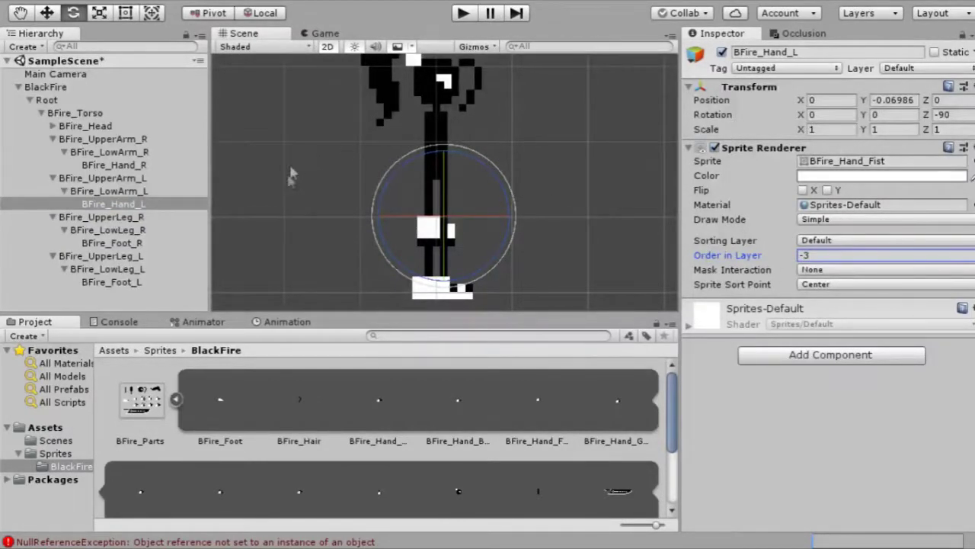
Step: Expand BFire_Head in the hierarchy and set the Order in Layer of BFire_Tail to -1
scroll(457, 200, "up", 2)
scroll(467, 209, "down", 5)
scroll(454, 83, "up", 1)
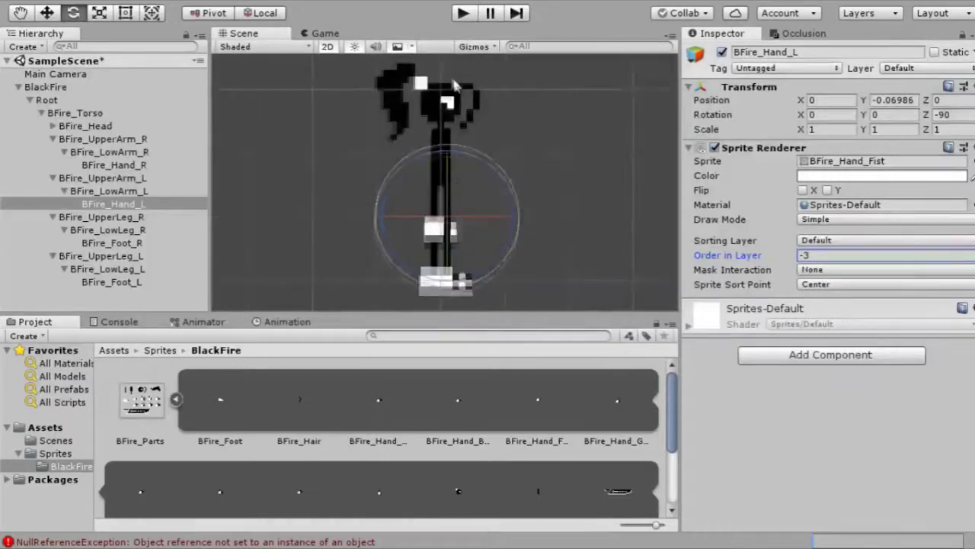
scroll(454, 84, "up", 3)
left_click(446, 99)
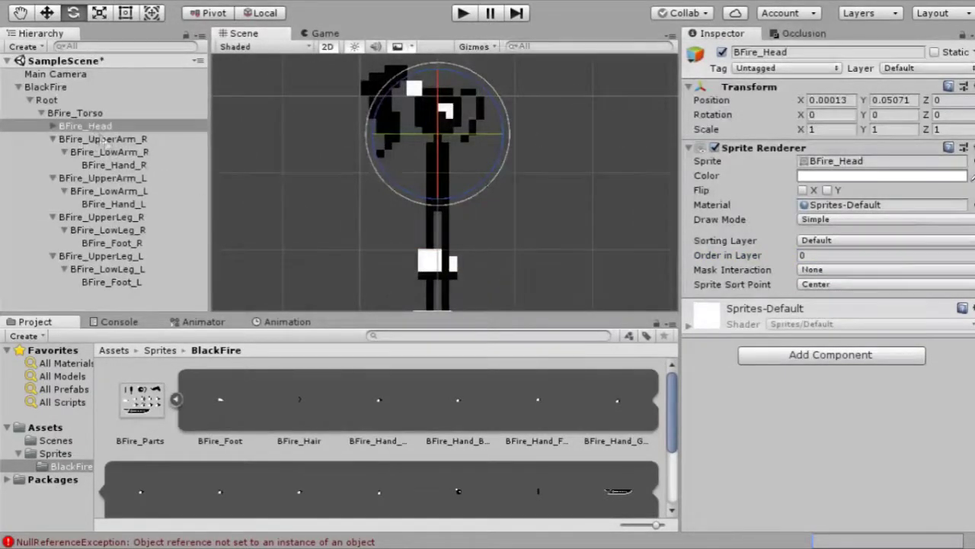
left_click(85, 114)
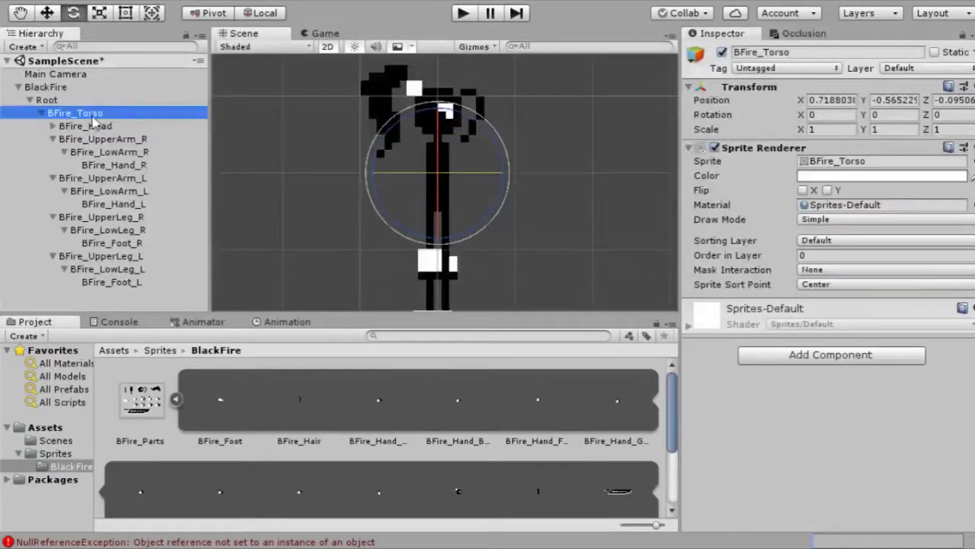
left_click(93, 126)
left_click(101, 140)
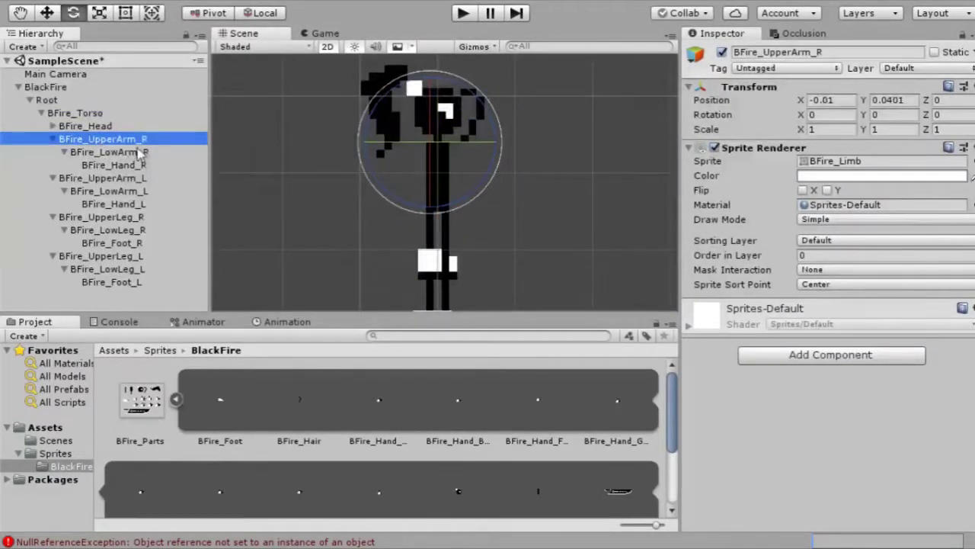
left_click(53, 126)
left_click(93, 139)
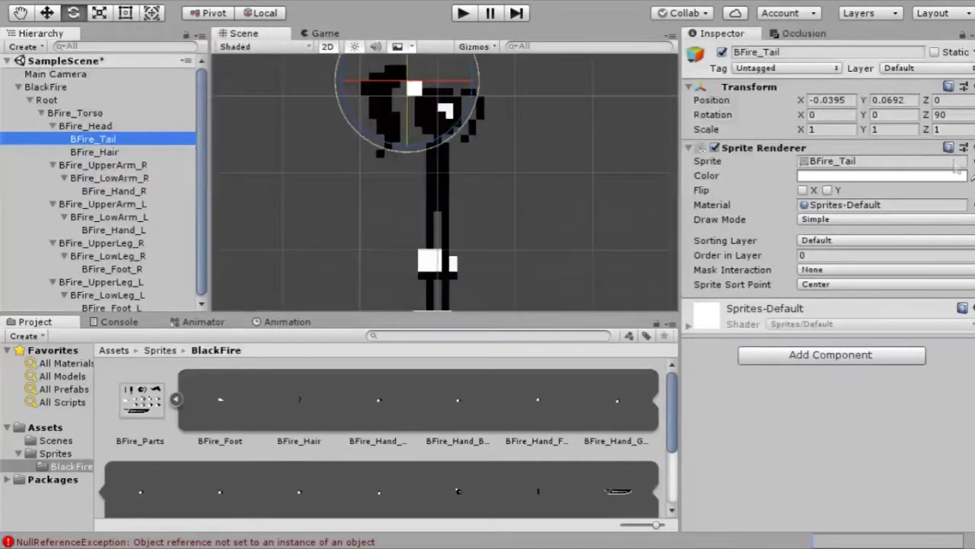
left_click(821, 256)
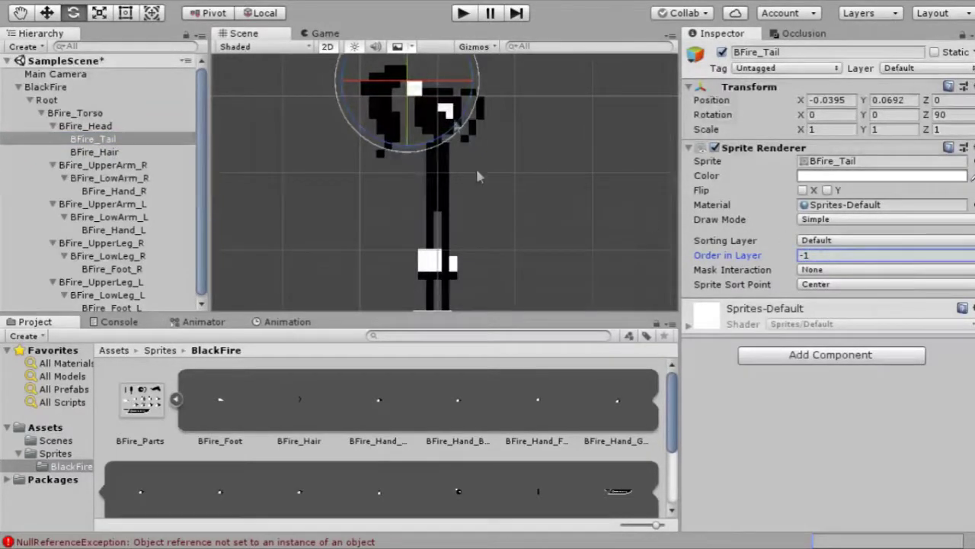
type("-1")
Step: Set the Order in Layer of BFire_Hair to 1
left_click(111, 152)
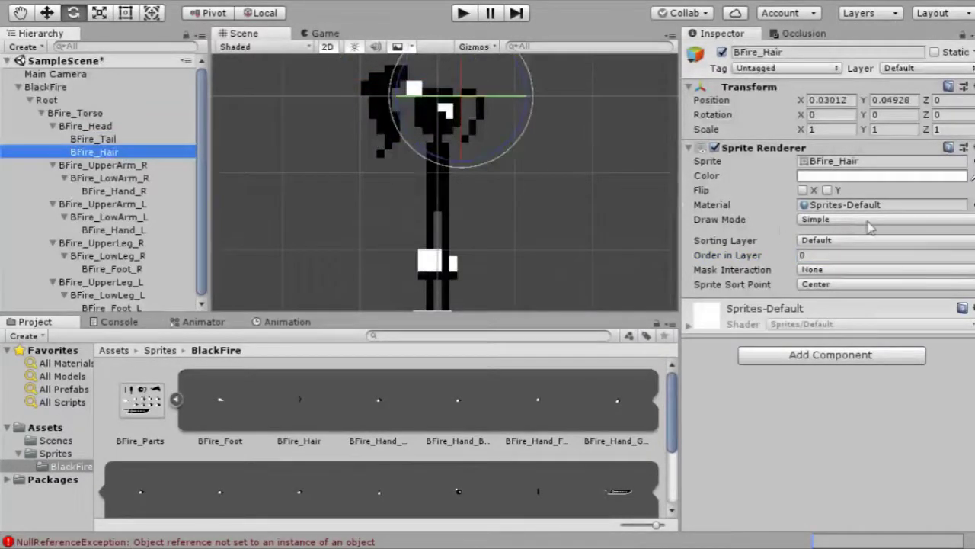
left_click(822, 255)
type("1")
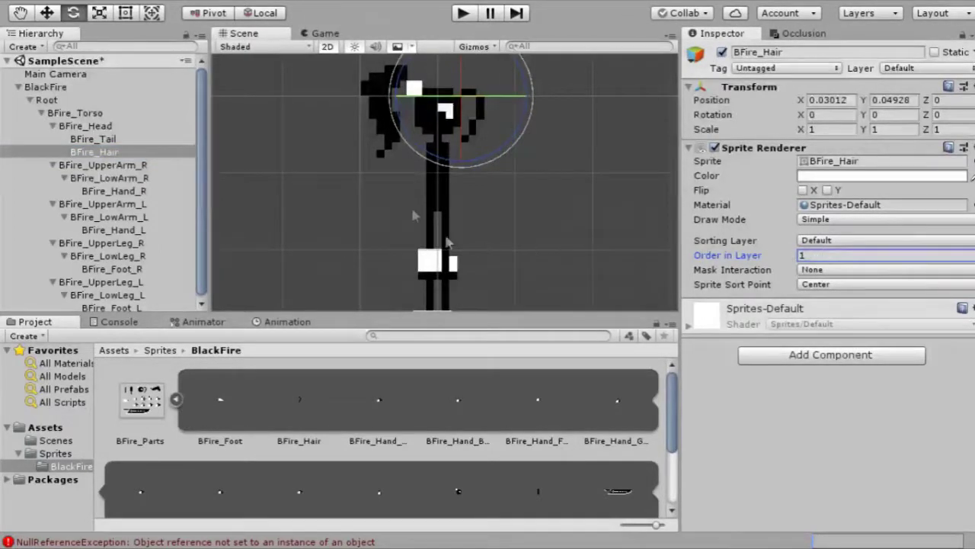
Step: Set the Order in Layer of both BFire_UpperArm_R and BFire_LowArm_R to 1
scroll(452, 171, "down", 8)
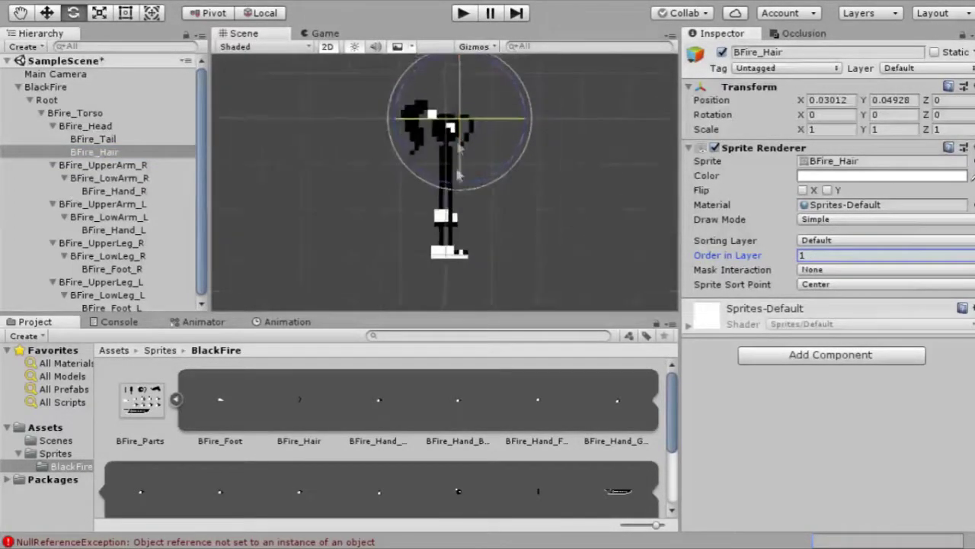
scroll(448, 264, "up", 6)
scroll(450, 83, "down", 3)
scroll(465, 123, "up", 8)
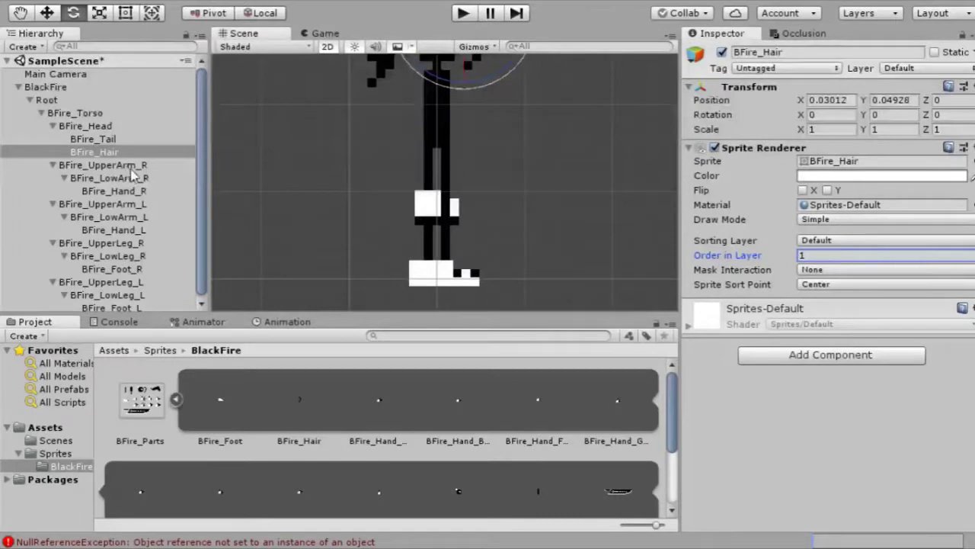
left_click(106, 165)
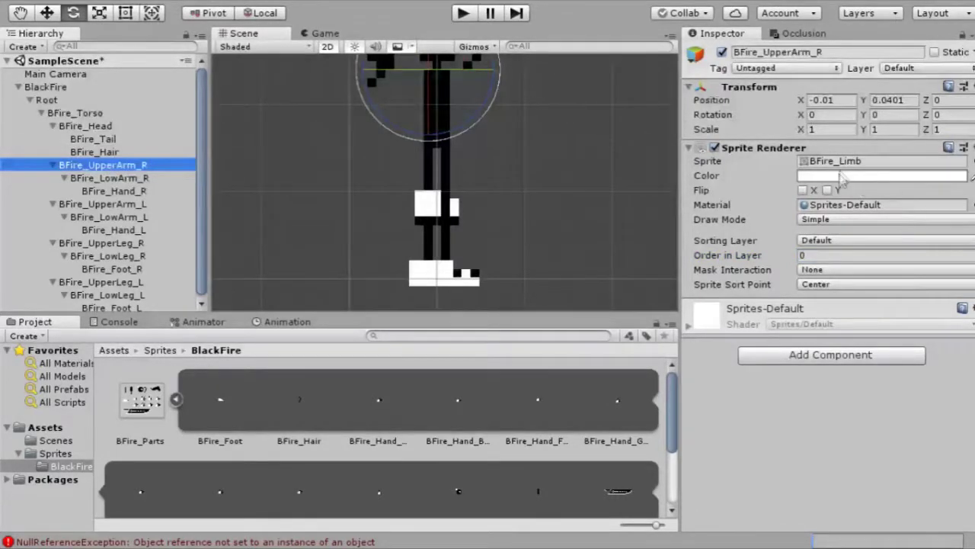
left_click(833, 257)
type("1")
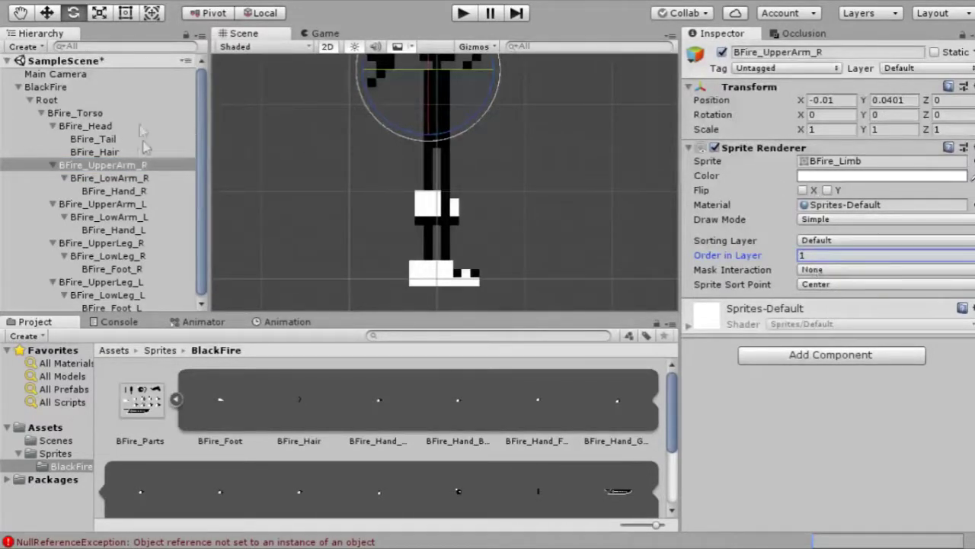
left_click(118, 179)
left_click(832, 257)
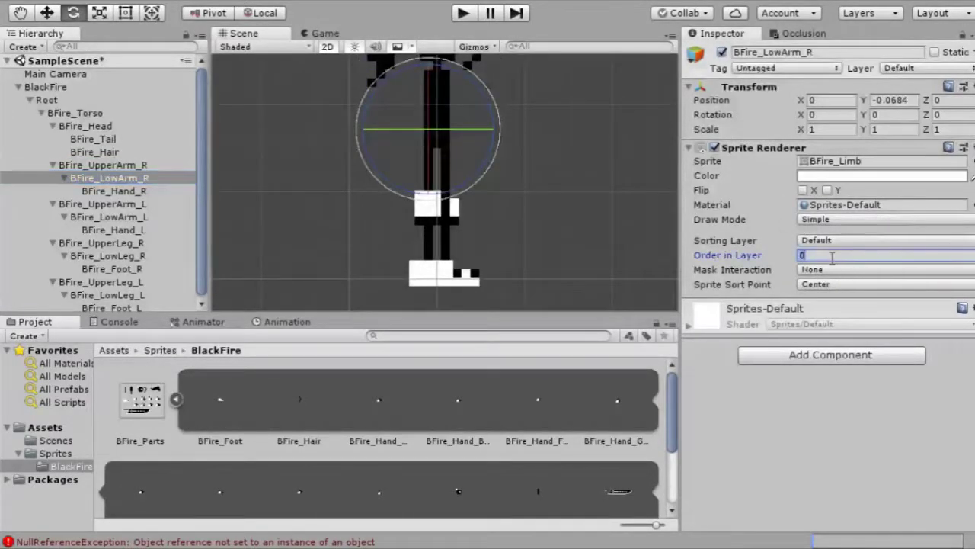
type("1")
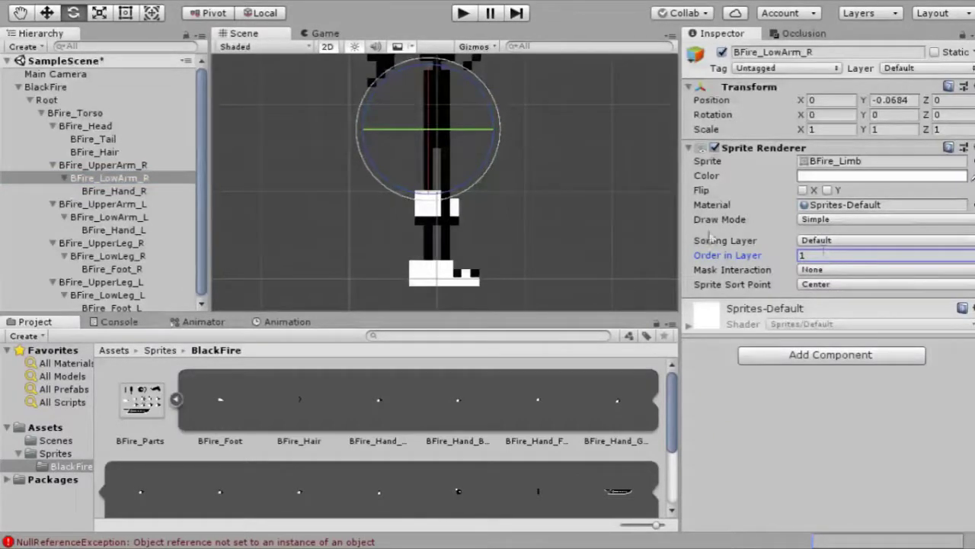
Step: Set the Order in Layer of both BFire_UpperArm_L and BFire_LowArm_L to -1
left_click(147, 190)
left_click(145, 207)
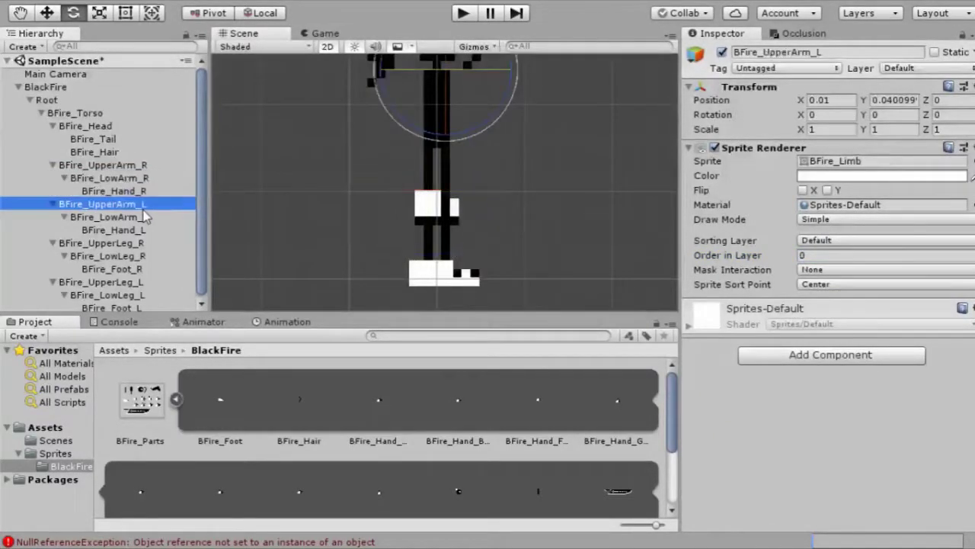
left_click(815, 256)
type("-1")
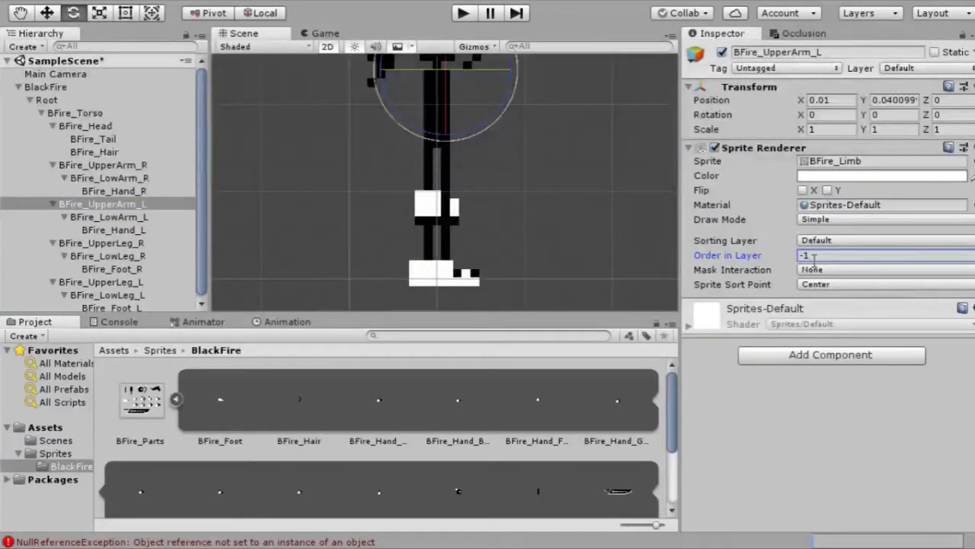
left_click(118, 217)
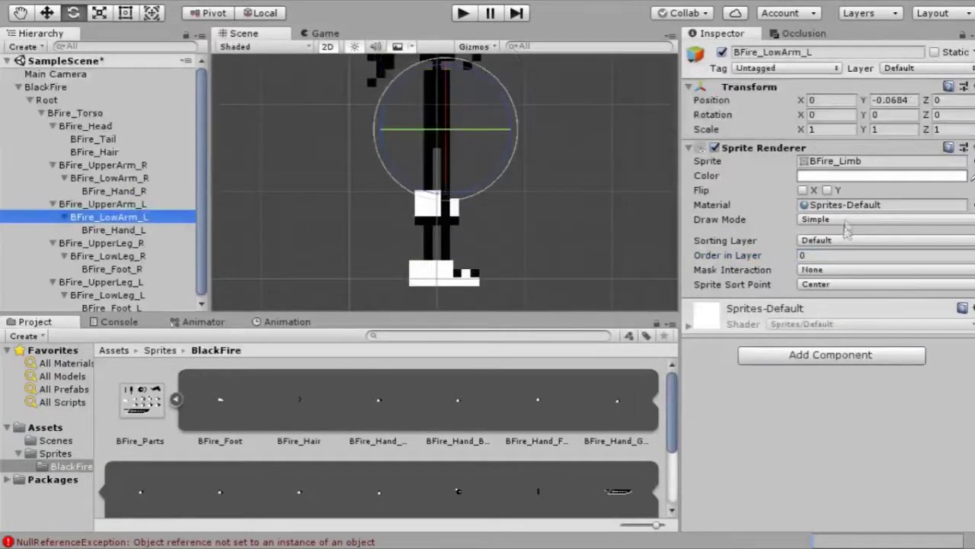
left_click(823, 255)
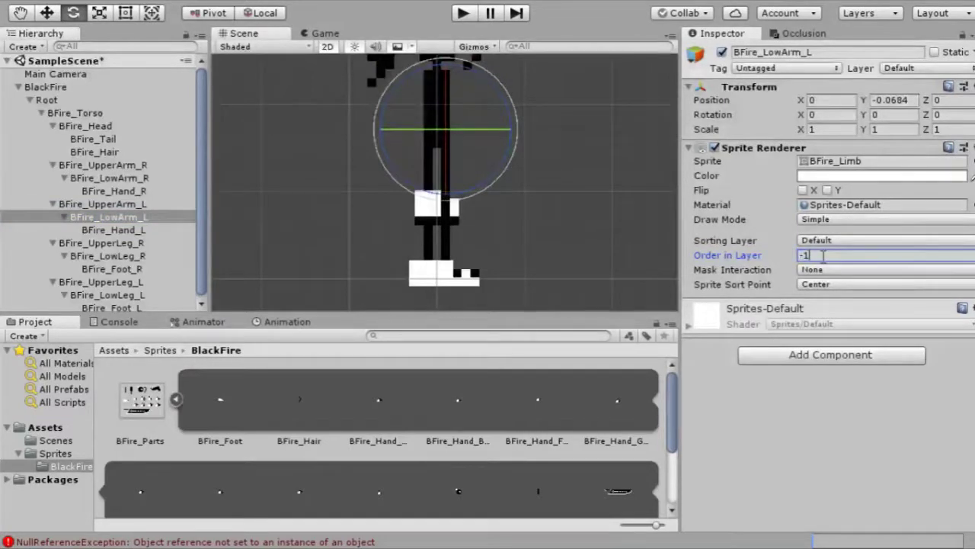
Step: Set the Order in Layer of both BFire_UpperLeg_R and BFire_LowLeg_R to 1
left_click(116, 243)
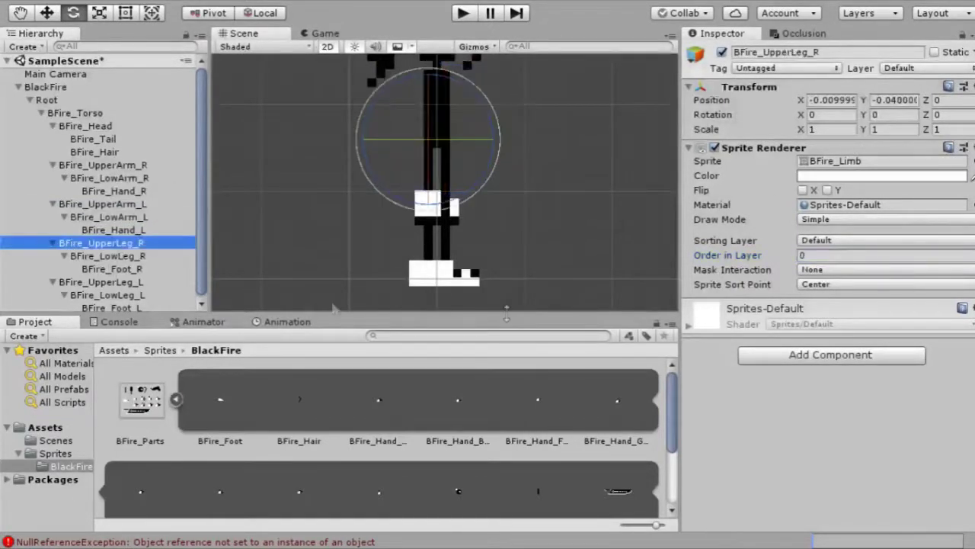
left_click(823, 256)
type("1")
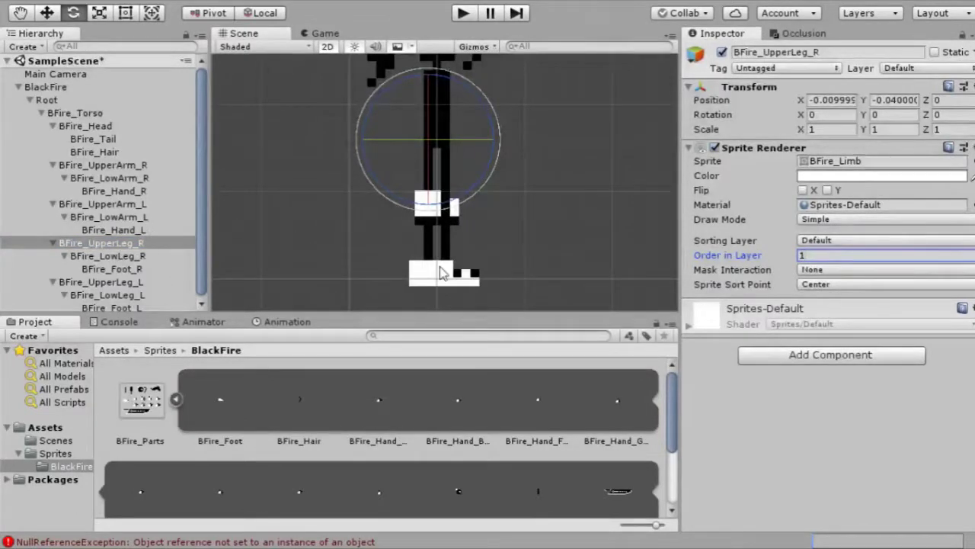
left_click(90, 256)
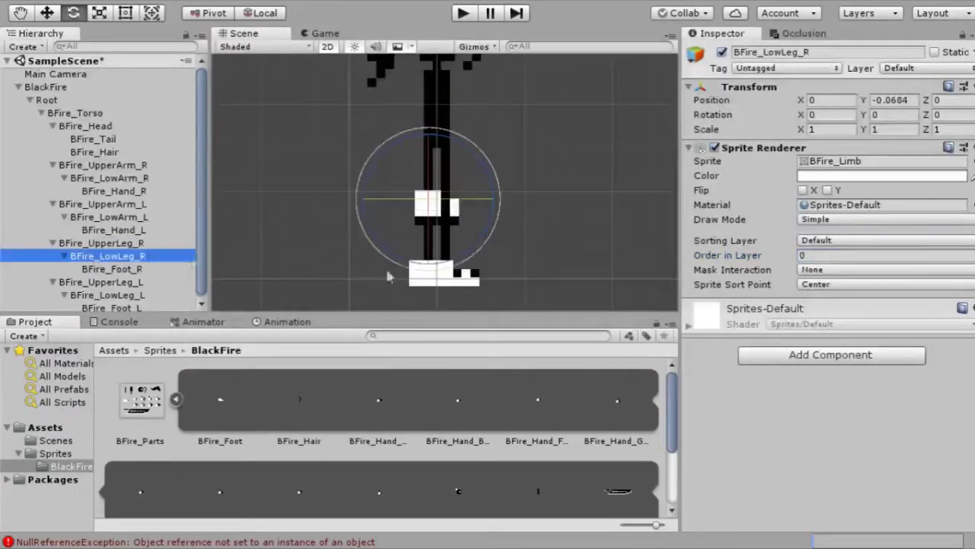
left_click(832, 259)
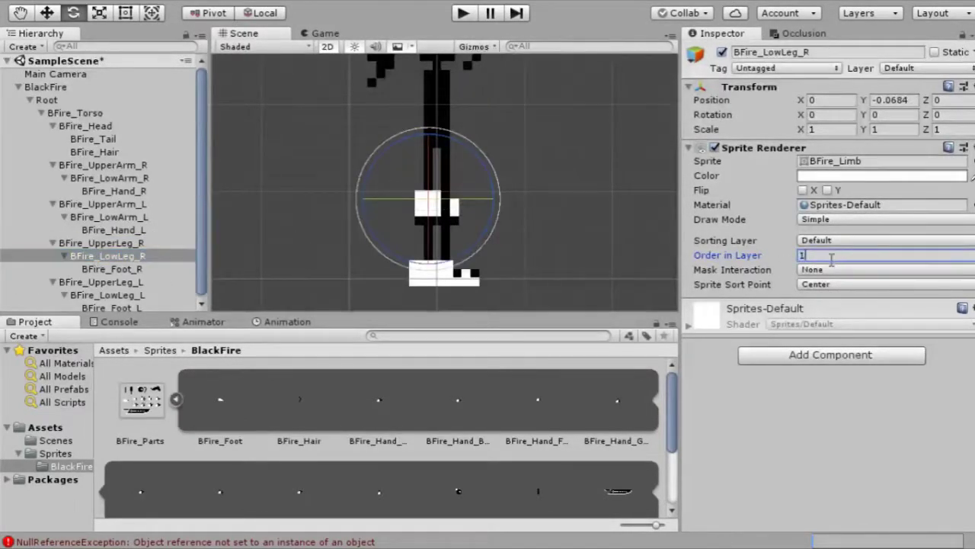
Step: Set the Order in Layer of both BFire_UpperLeg_L and BFire_LowLeg_L to -1
left_click(131, 282)
left_click(814, 254)
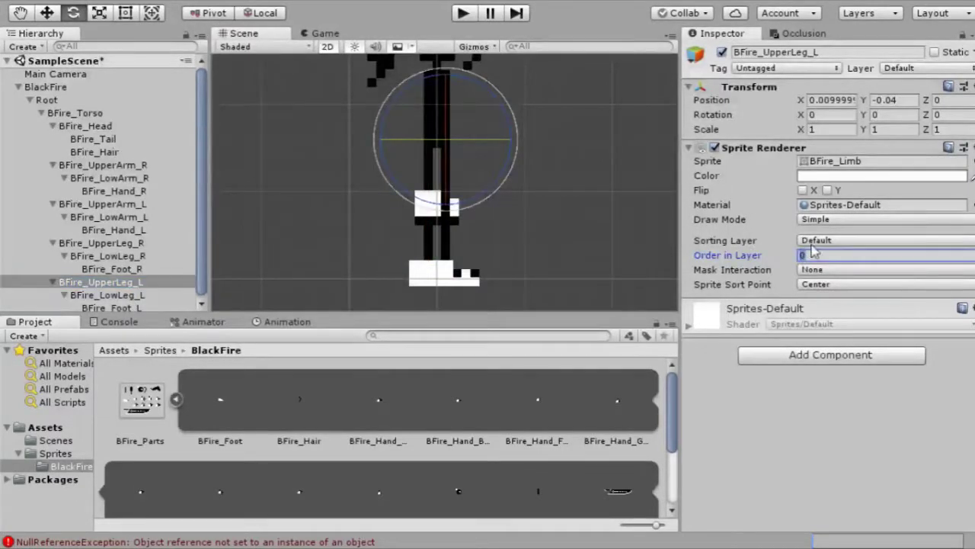
type("-1")
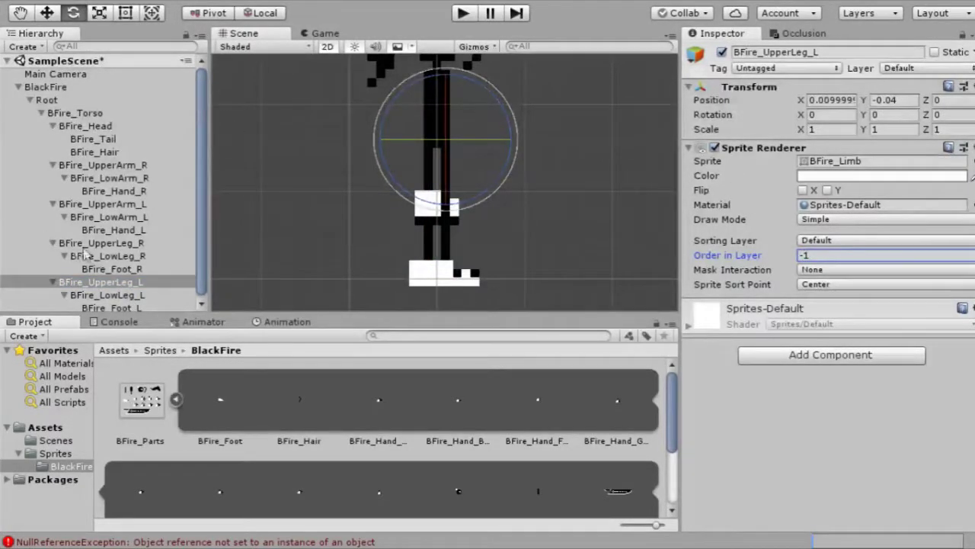
left_click(115, 297)
left_click(813, 255)
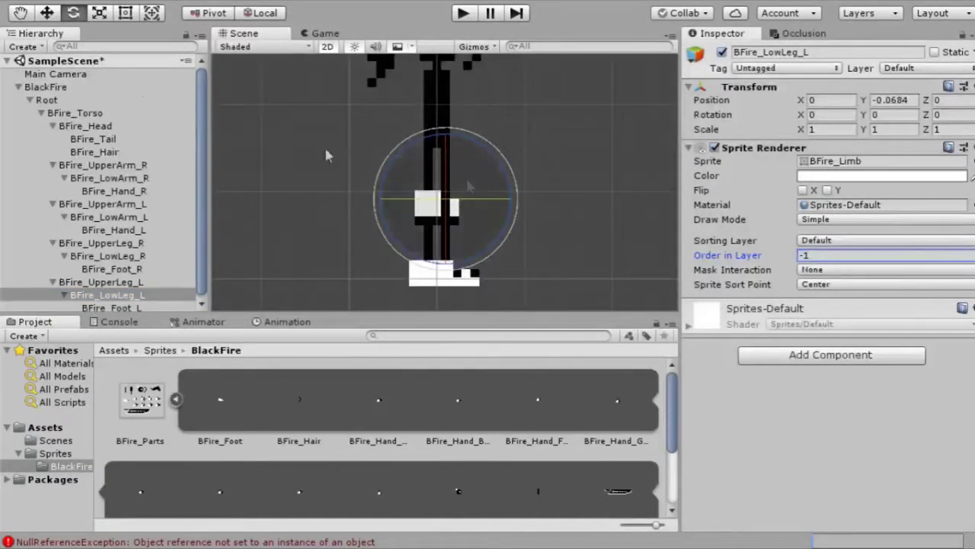
Step: Test the arm layering by rotating BFire_UpperArm_R and BFire_UpperArm_L slightly, undoing each rotation
scroll(157, 159, "down", 1)
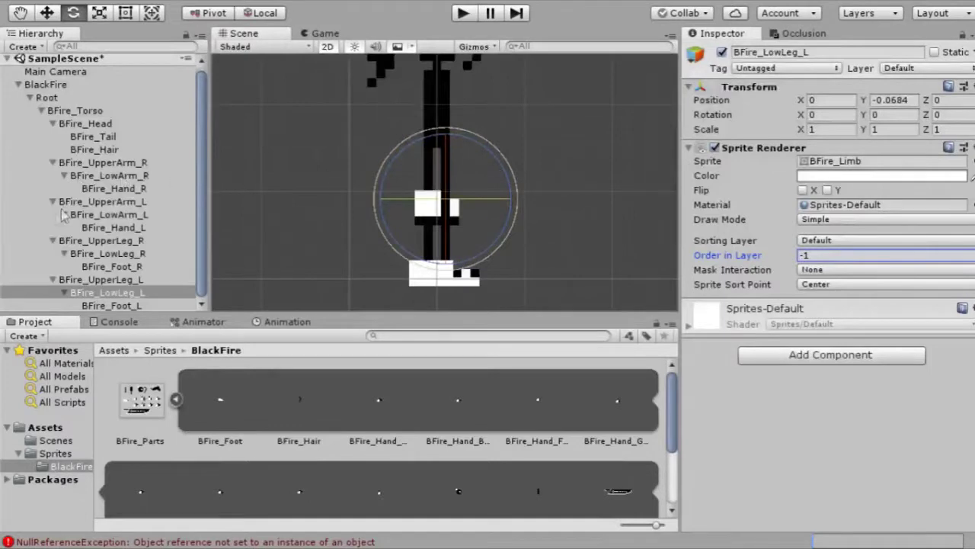
left_click(91, 162)
mouse_move(484, 106)
left_mouse_down()
mouse_move(491, 97)
mouse_move(397, 145)
mouse_move(525, 78)
mouse_move(482, 128)
mouse_move(493, 91)
left_mouse_up()
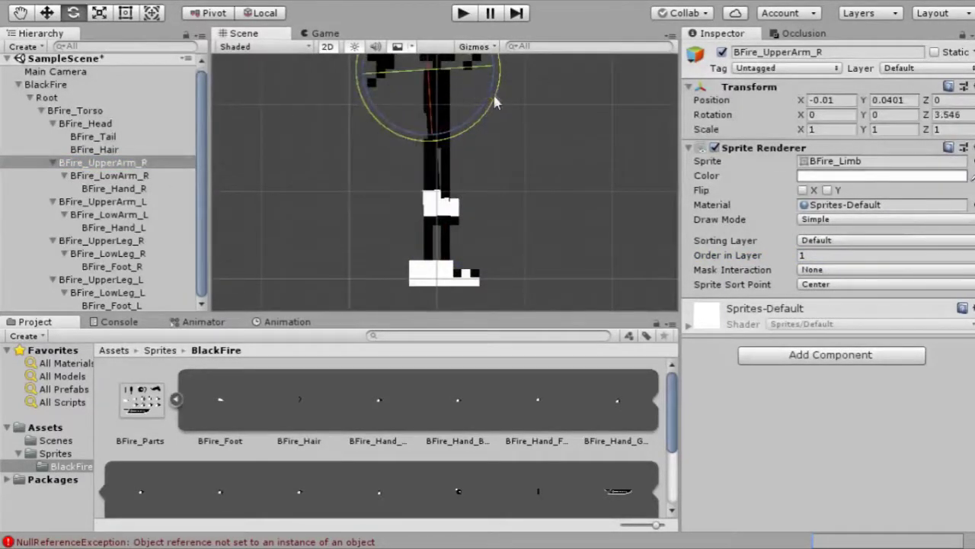
key("ctrl+z")
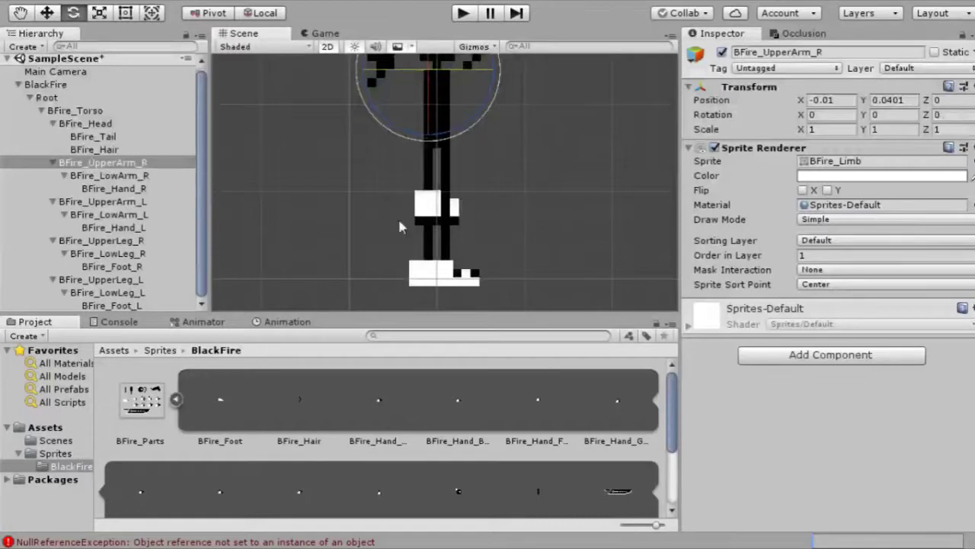
left_click(125, 176)
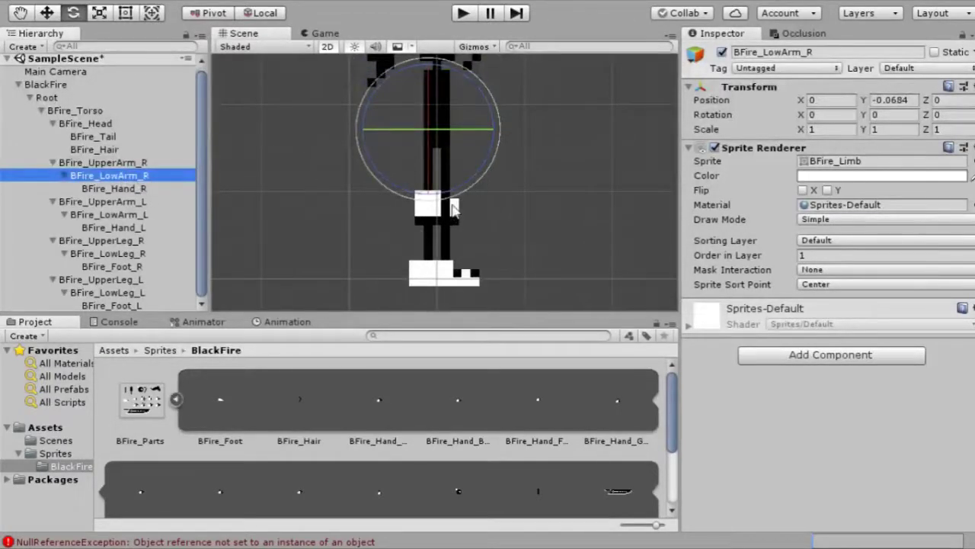
left_click(124, 202)
mouse_move(491, 130)
left_mouse_down()
mouse_move(522, 80)
mouse_move(414, 152)
mouse_move(528, 106)
mouse_move(494, 134)
left_mouse_up()
key("ctrl+z")
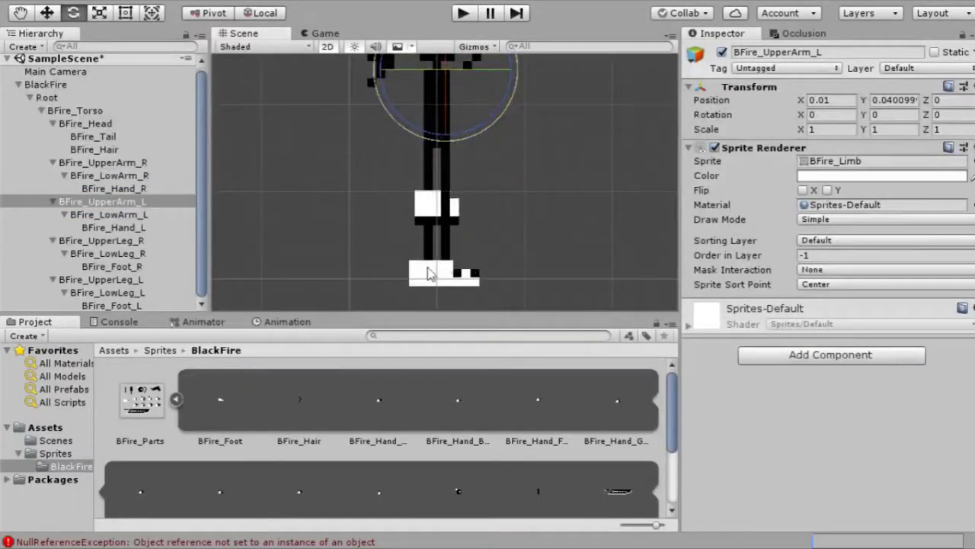
Step: Test the leg layering by rotating BFire_UpperLeg_R and BFire_UpperLeg_L, undoing each rotation
left_click(129, 240)
left_click_drag(480, 201, 506, 219)
key("ctrl+z")
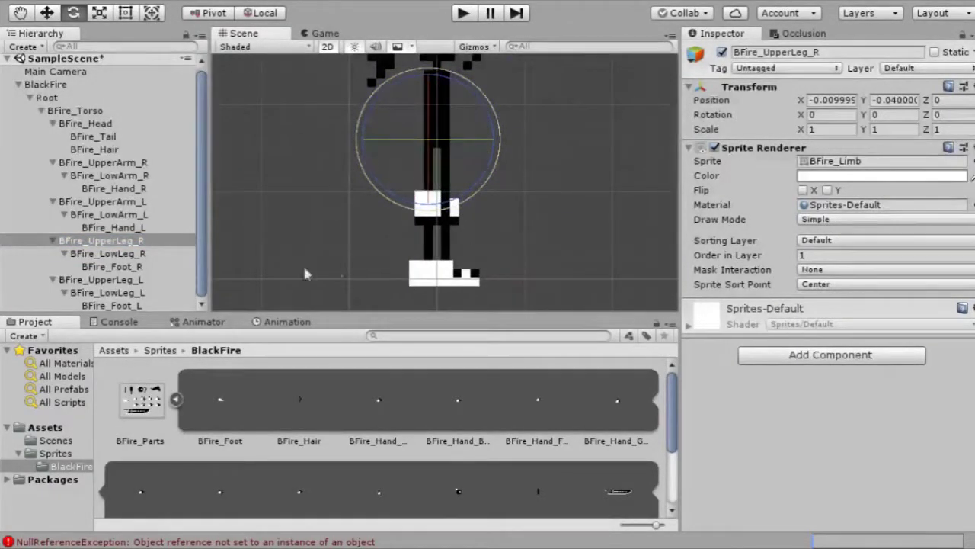
left_click(102, 279)
left_click_drag(465, 203, 521, 209)
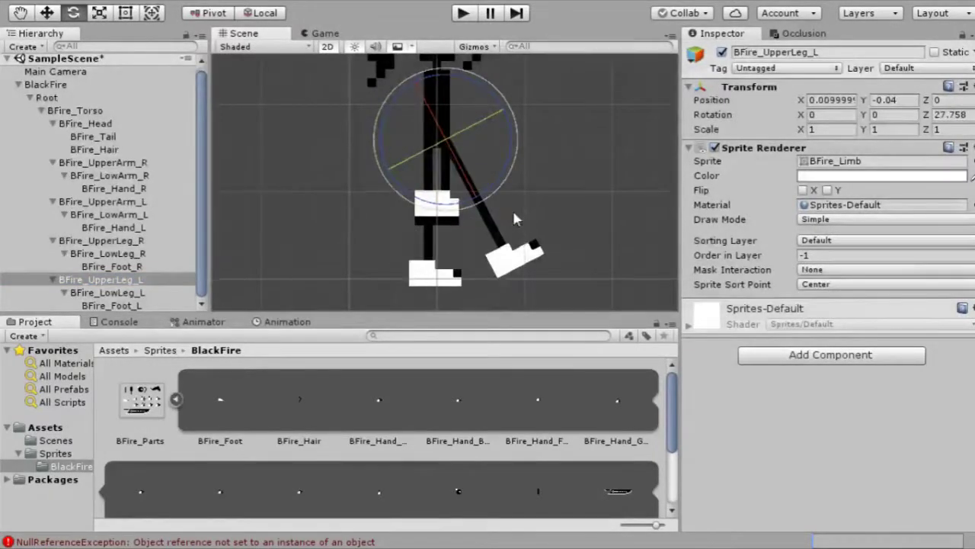
key("ctrl+z")
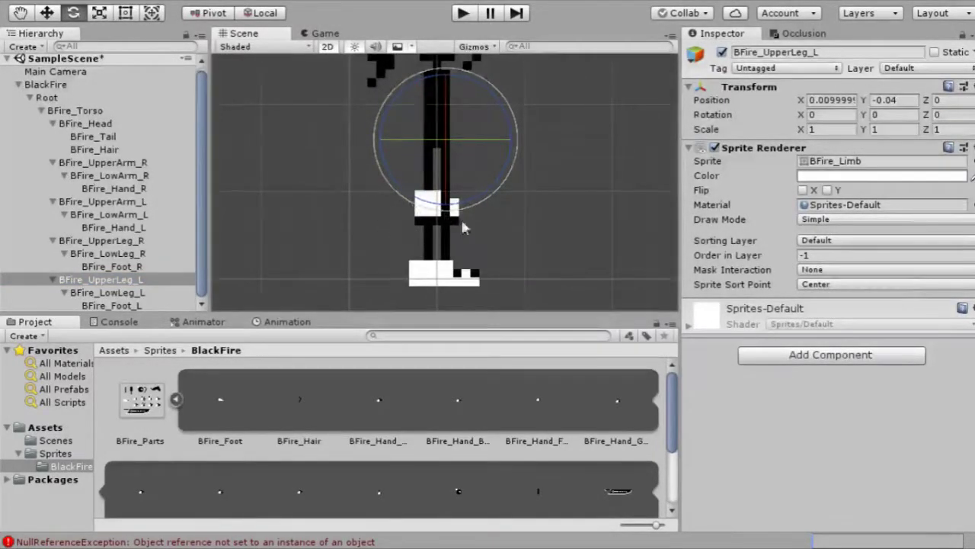
Step: Create a new animation clip named Player_Idle for the BlackFire object
scroll(460, 217, "down", 3)
scroll(513, 131, "up", 1)
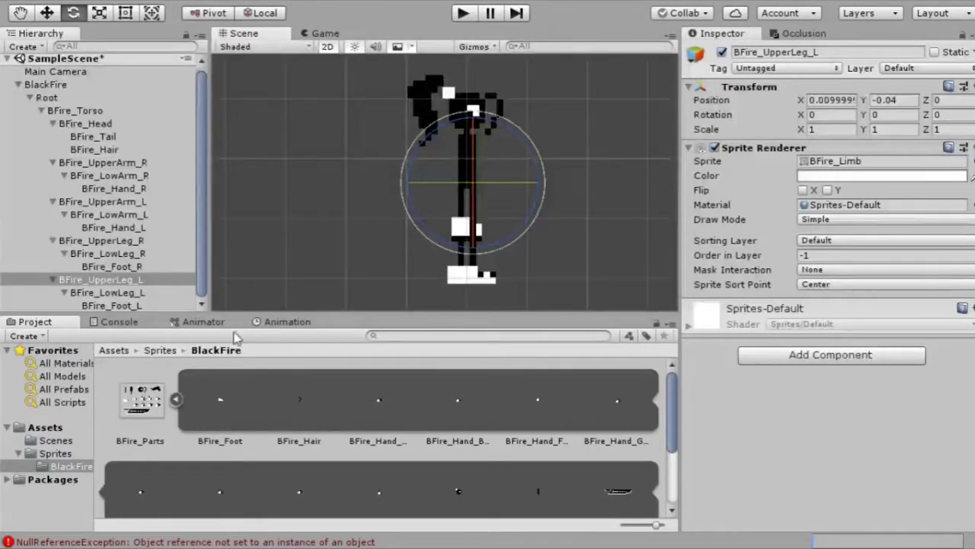
left_click(31, 99)
left_click(44, 87)
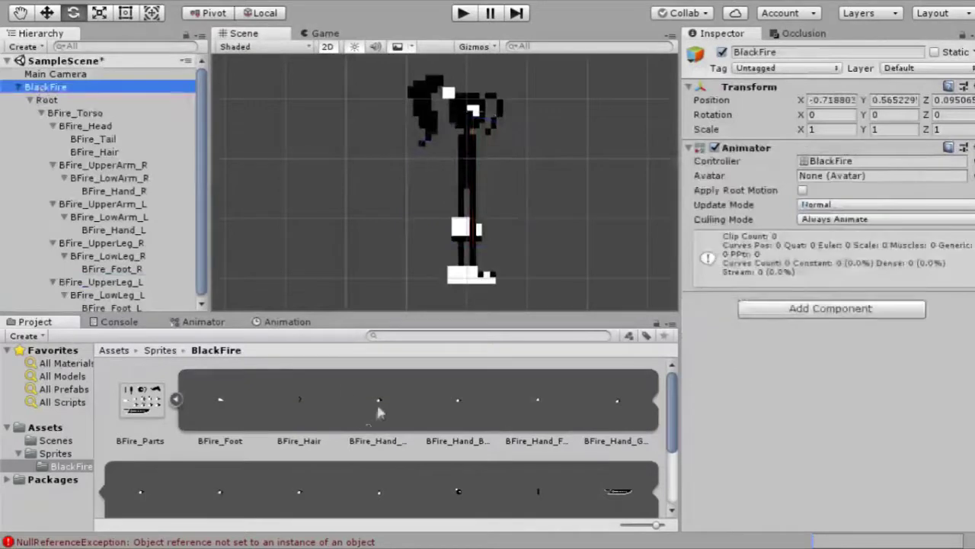
left_click(282, 321)
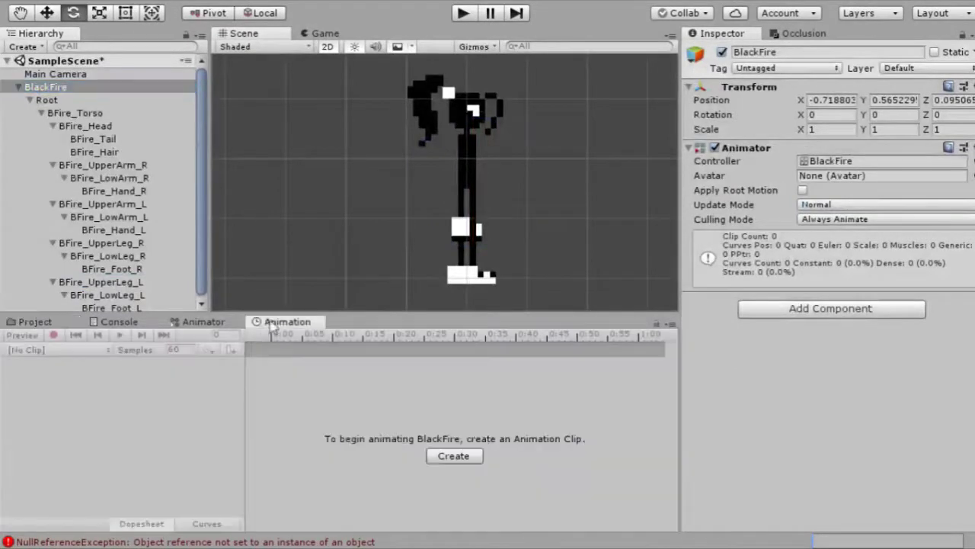
left_click(203, 323)
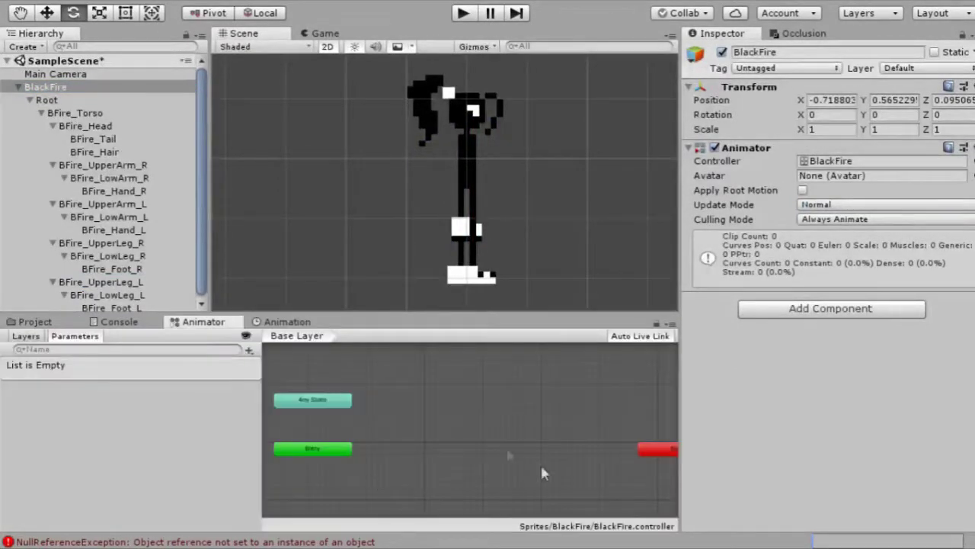
left_click(308, 321)
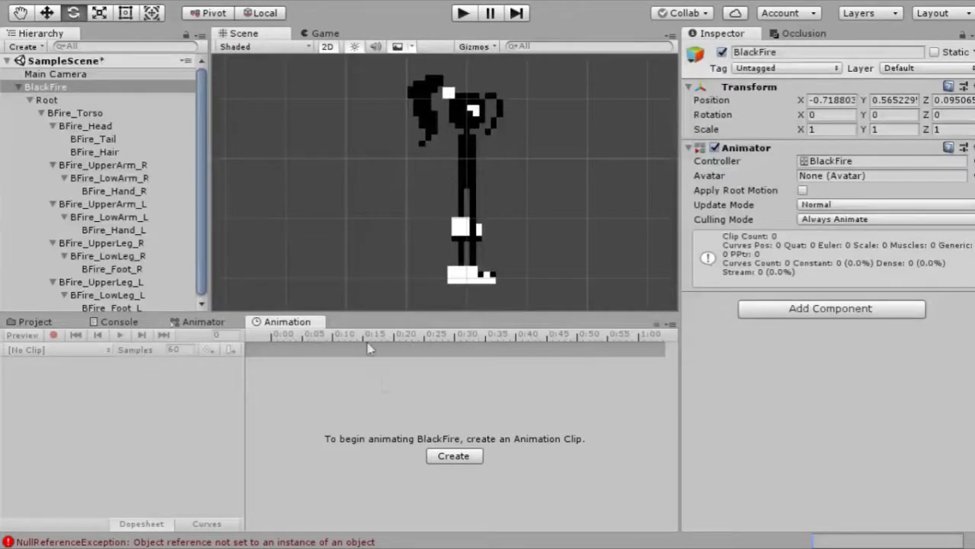
left_click(457, 457)
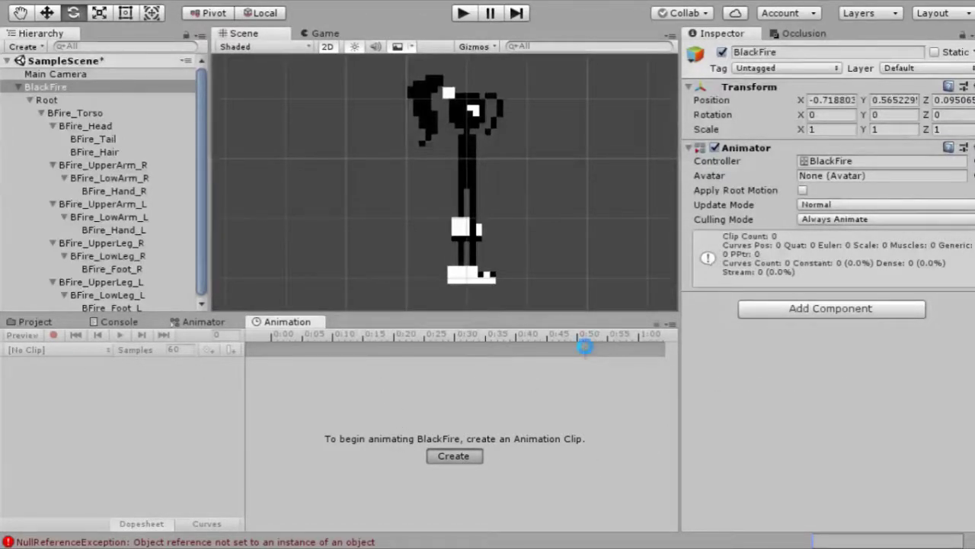
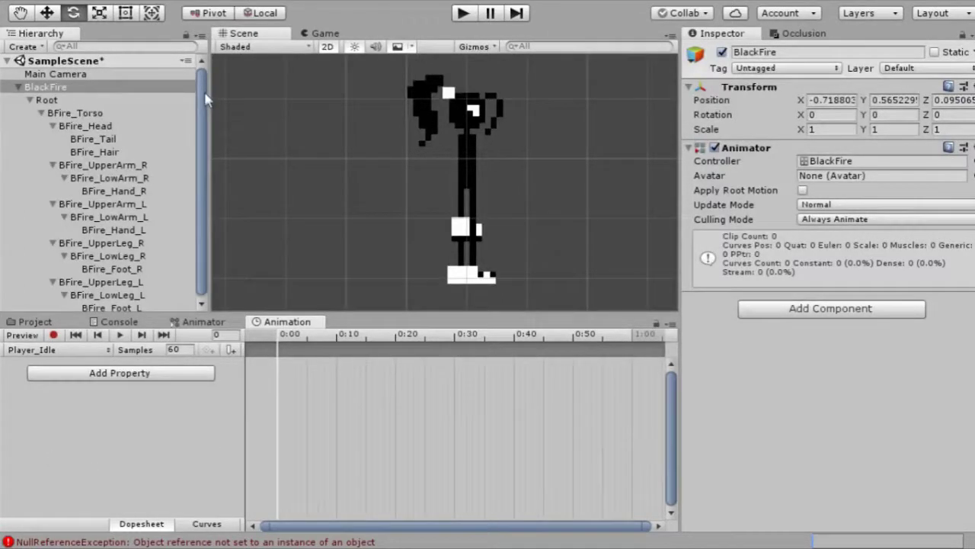
left_click(207, 15)
left_click(210, 14)
left_click(53, 335)
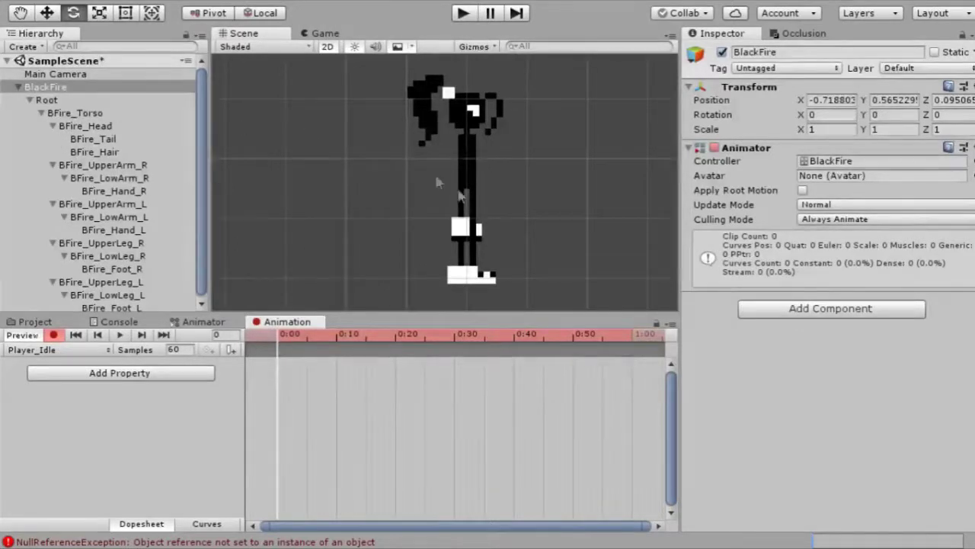
left_click(74, 113)
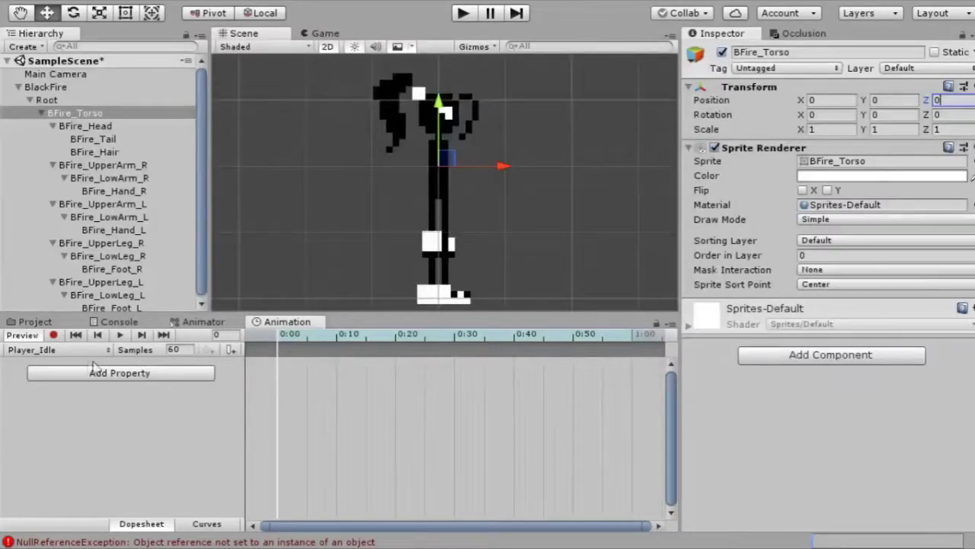
left_click(54, 335)
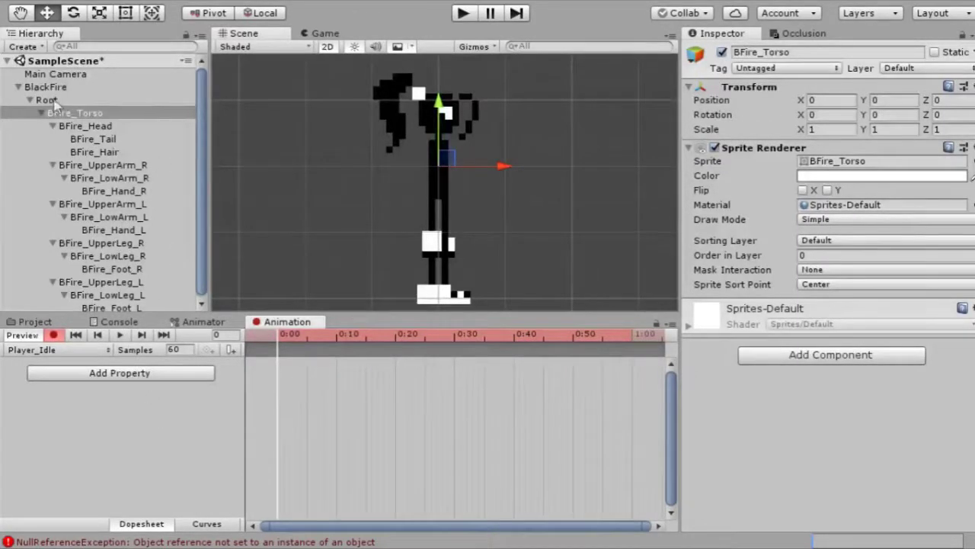
Step: With keyframe recording off, raise the BlackFire object to a Y position of 0.01
left_click(53, 335)
left_click(47, 87)
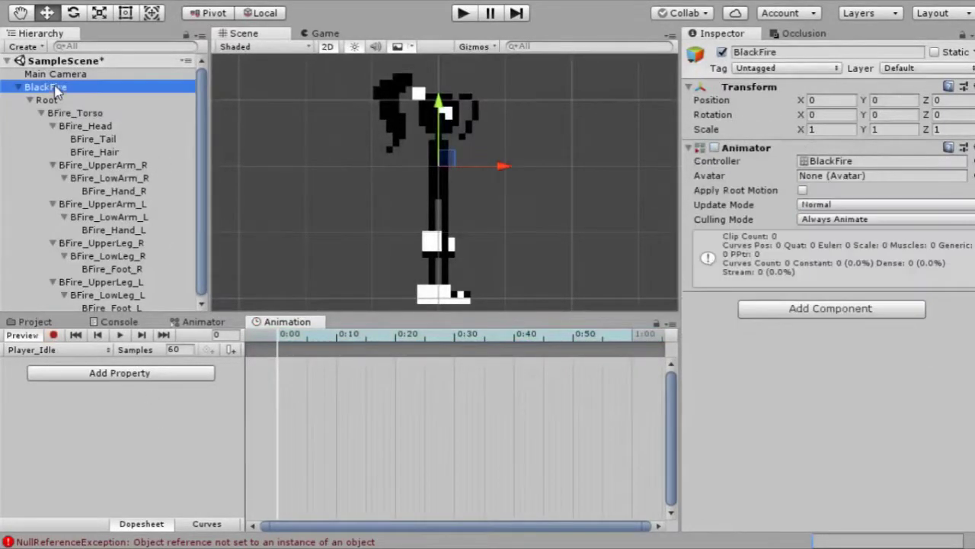
left_click_drag(441, 110, 438, 102)
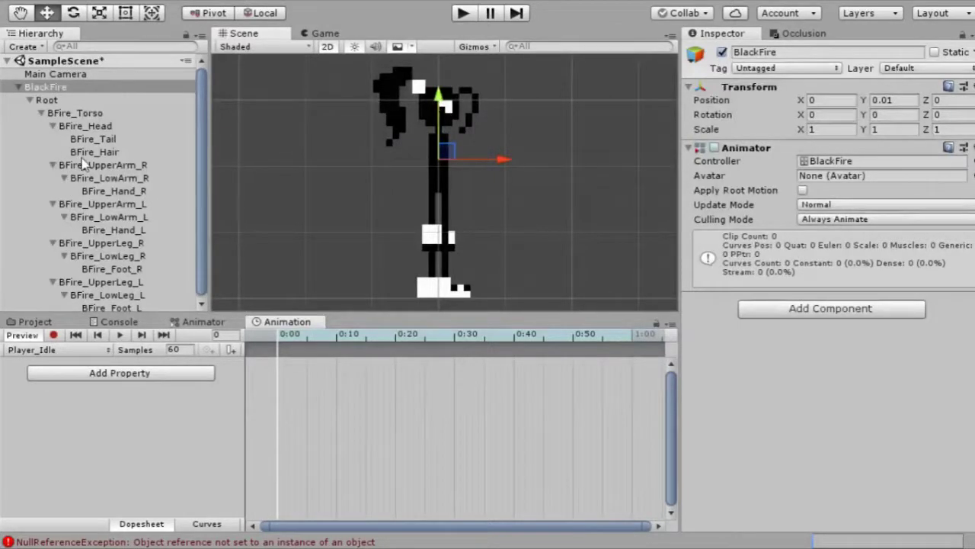
Step: Start recording Player_Idle at frame 0 and rotate BFire_UpperLeg_L forward to about 41 degrees, bending BFire_LowLeg_L back
left_click(54, 335)
left_click(58, 101)
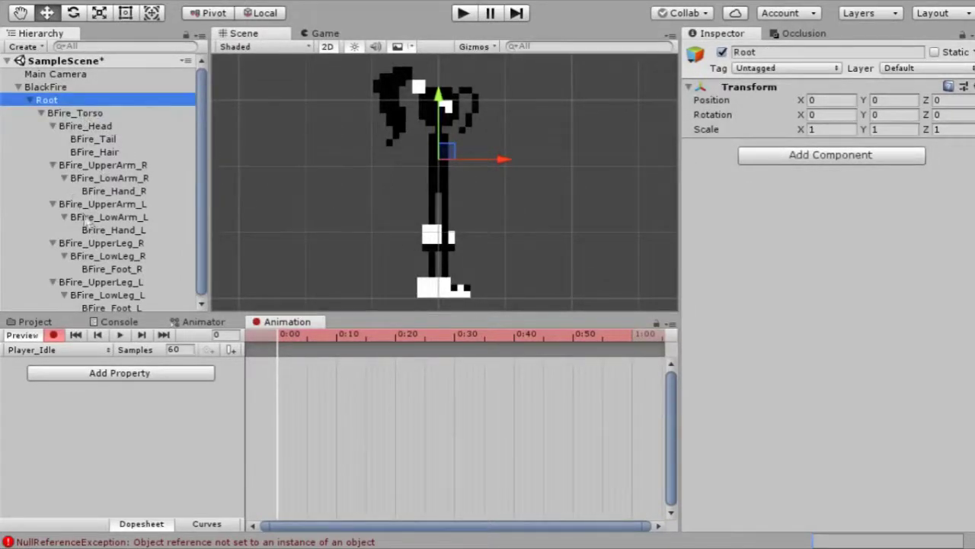
left_click(122, 283)
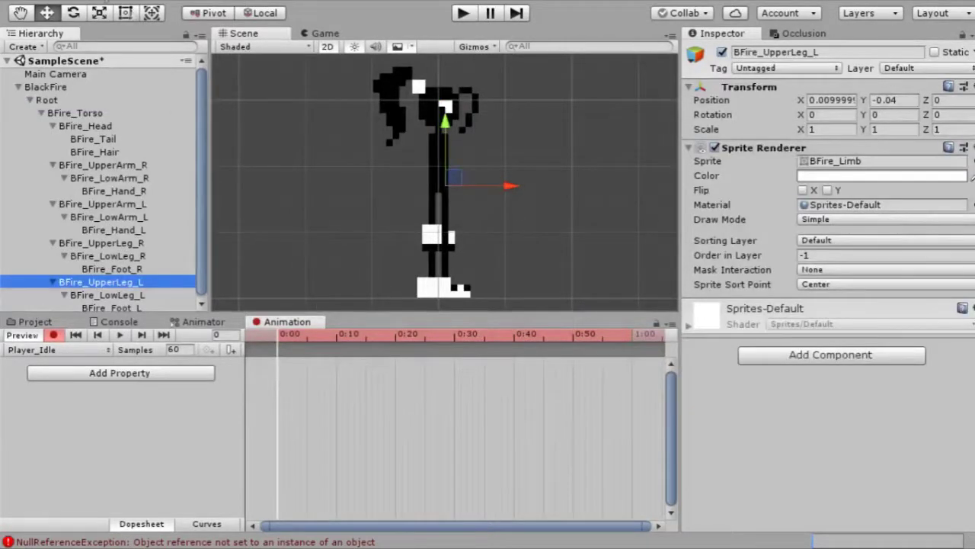
left_click(73, 12)
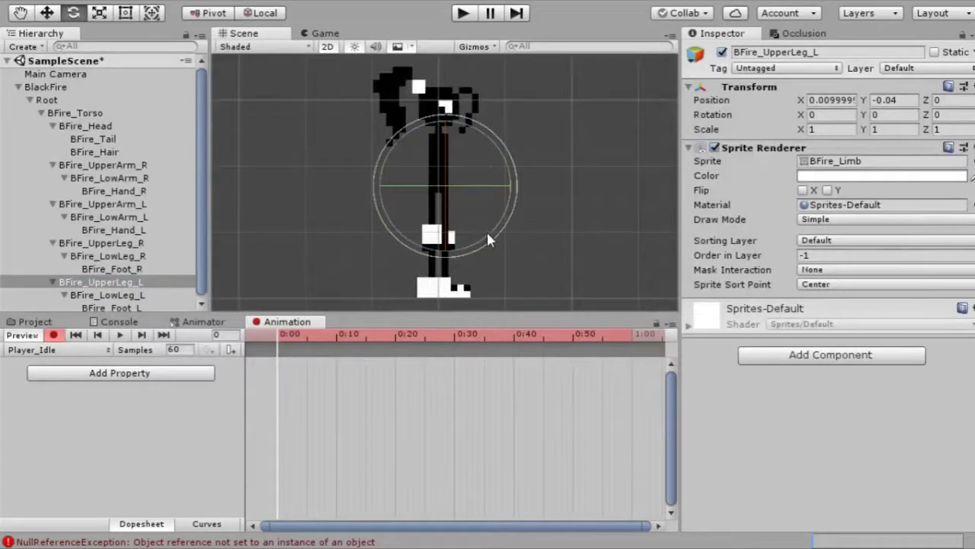
left_click_drag(492, 241, 522, 187)
left_click(107, 295)
left_click_drag(524, 232, 494, 281)
left_click(107, 281)
left_click_drag(492, 232, 506, 213)
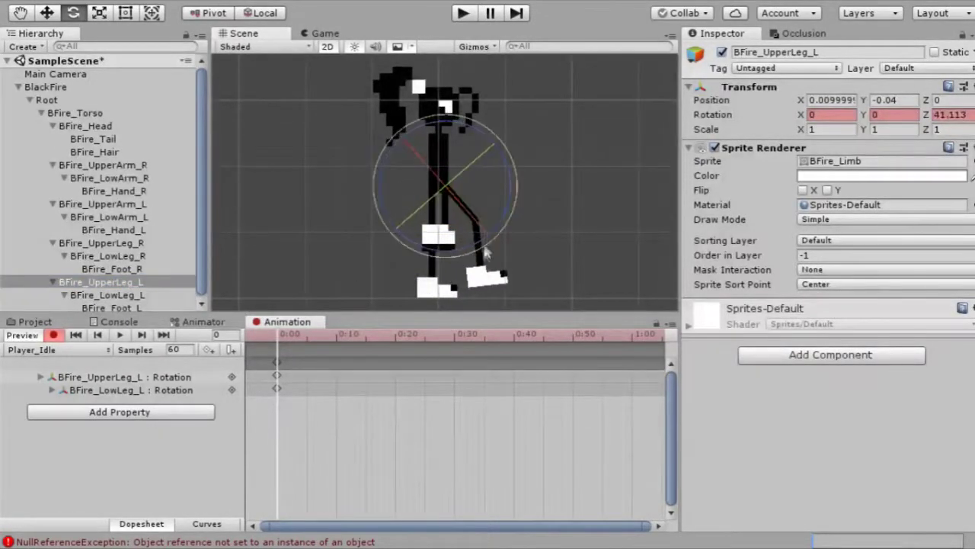
Step: Rotate BFire_LowLeg_L to about -45 degrees and level BFire_Foot_L at frame 0
left_click(98, 300)
left_click_drag(540, 184, 549, 216)
left_click(148, 306)
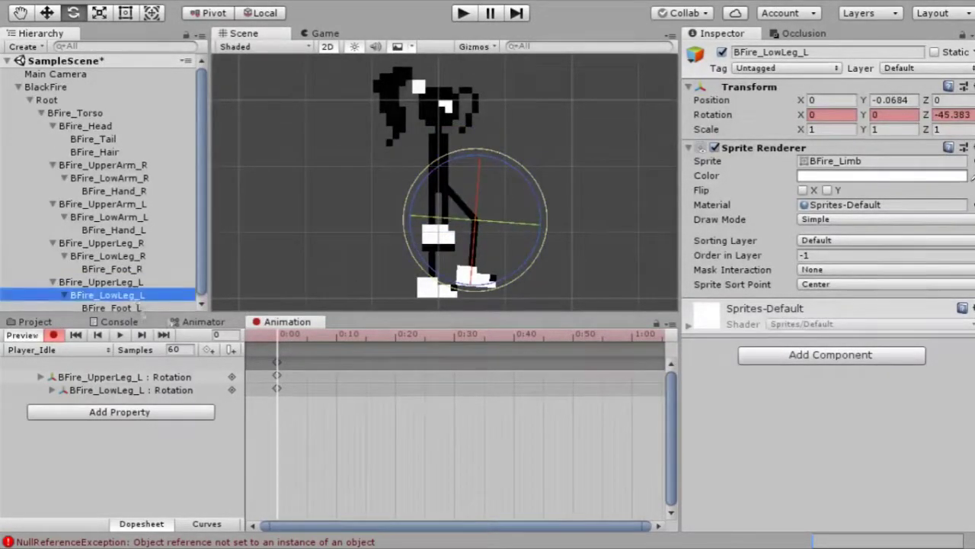
left_click_drag(539, 259, 530, 228)
Step: Pose the right leg at frame 0: rotate BFire_UpperLeg_R forward, bend BFire_LowLeg_R back and level BFire_Foot_R
left_click(101, 240)
left_click_drag(476, 136, 466, 77)
left_click(135, 253)
left_click_drag(499, 185, 502, 263)
left_click(112, 266)
left_click_drag(477, 293, 474, 164)
left_click(122, 253)
left_click_drag(518, 212, 515, 201)
Step: Move Root down slightly at frame 0 to lower the whole character
left_click(47, 98)
key("w")
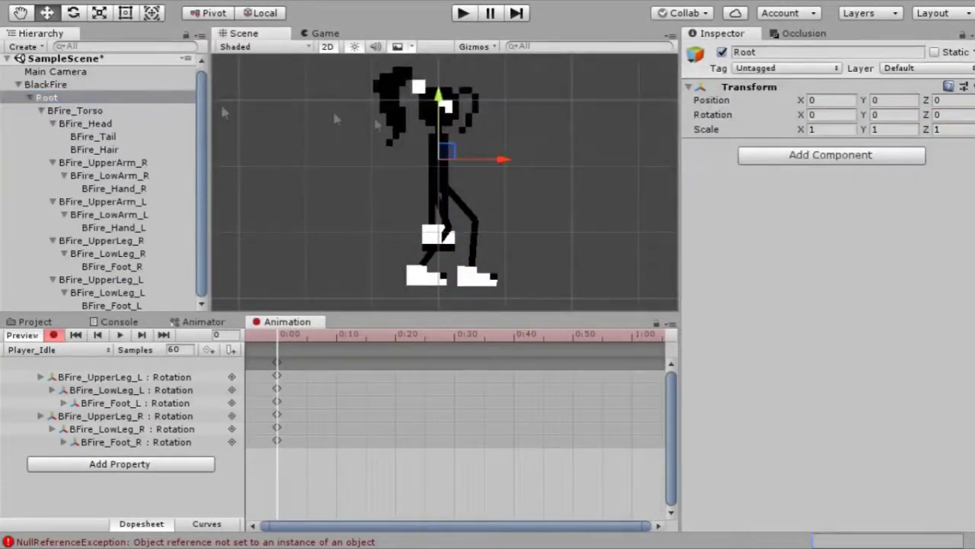
left_click_drag(75, 111, 71, 103)
left_click(69, 99)
left_click_drag(437, 94, 437, 106)
Step: Rotate BFire_Torso so the character leans slightly forward at frame 0
left_click(75, 110)
key("e")
left_click_drag(486, 126, 496, 135)
Step: Adjust the rotations of the right and left legs to suit the lean, and tilt BFire_Head slightly up
left_click(101, 240)
left_click_drag(490, 214, 529, 211)
left_click(101, 279)
left_click(108, 292)
left_click_drag(535, 251, 524, 271)
left_click(96, 125)
left_click_drag(506, 169, 509, 163)
Step: Rotate BFire_UpperArm_R back to about -28 degrees and bend BFire_LowArm_R forward at frame 0
left_click(114, 163)
left_click_drag(473, 200, 690, 138)
left_click(114, 176)
Step: Raise the left arm into a guard by rotating BFire_UpperArm_L and BFire_LowArm_L, and rotate both hands, BFire_Hand_R to about -76 degrees
left_click(114, 202)
left_click(109, 215)
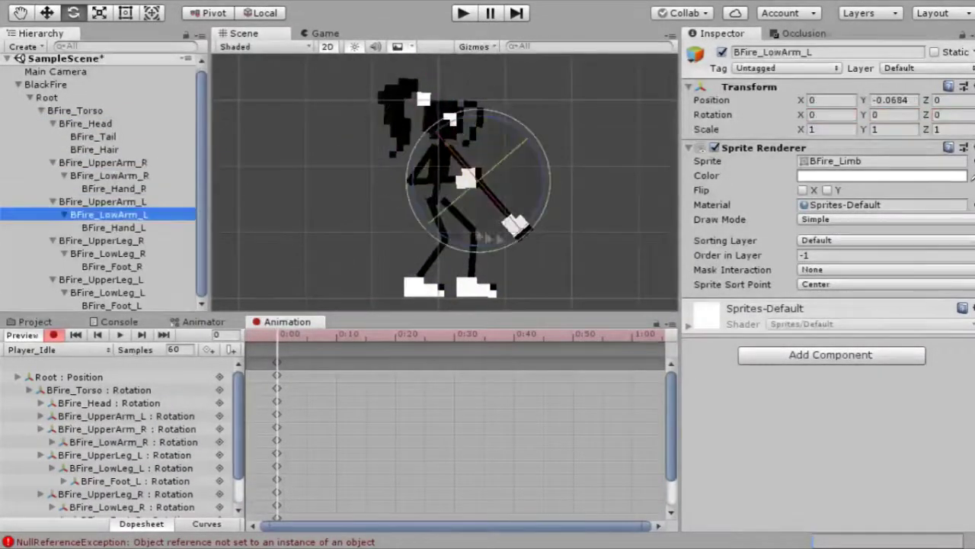
left_click_drag(467, 245, 741, 177)
left_click(122, 230)
left_click_drag(521, 205, 550, 190)
left_click(135, 190)
left_click_drag(492, 235, 545, 161)
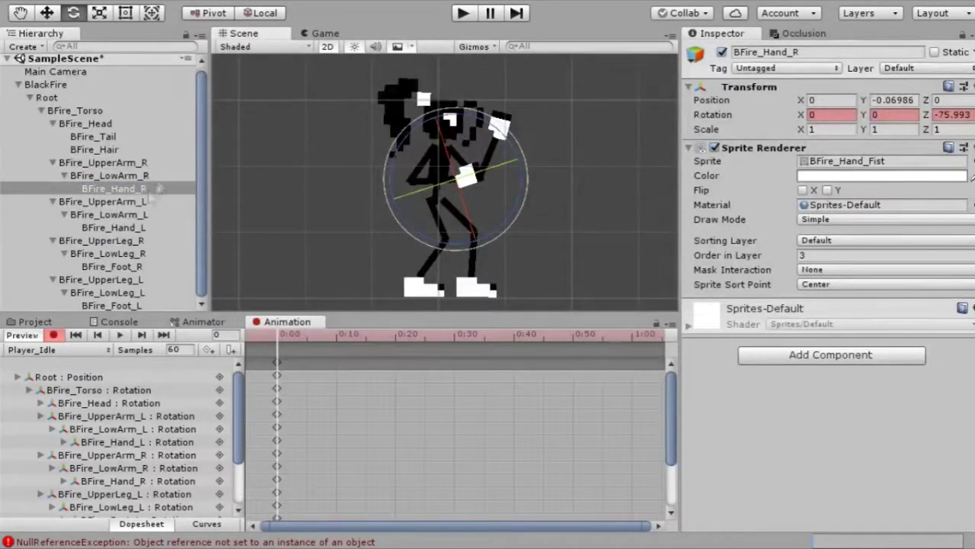
Step: Rotate BFire_Tail slightly and BFire_Hair to about -1.4 degrees at frame 0
left_click(105, 126)
left_click(105, 137)
left_click_drag(410, 159, 416, 161)
left_click(109, 151)
left_click_drag(506, 158, 515, 150)
Step: Review the frame 0 pose and the list of keyed body-part properties in Player_Idle
scroll(434, 189, "down", 3)
scroll(460, 265, "up", 5)
mouse_move(285, 333)
left_mouse_down()
mouse_move(337, 344)
mouse_move(271, 337)
left_mouse_up()
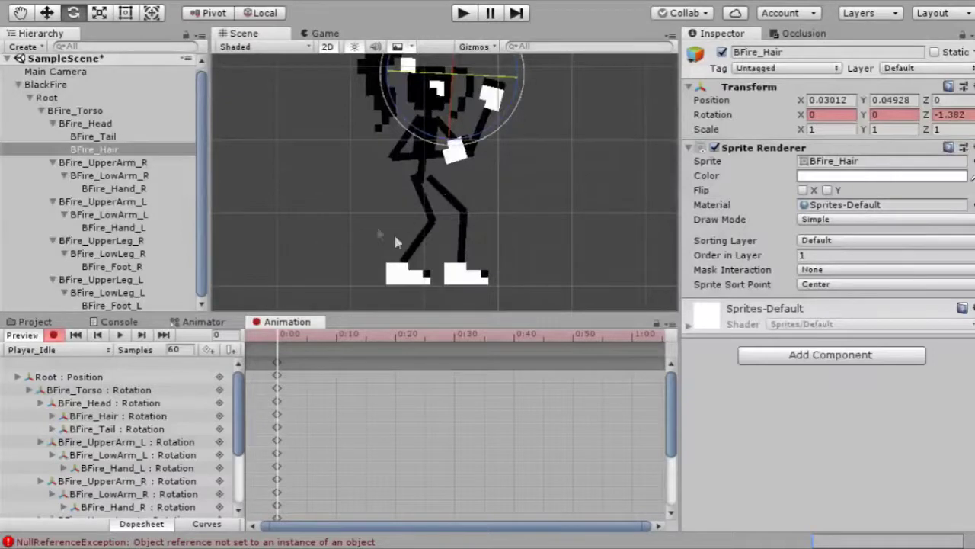
scroll(184, 454, "down", 3)
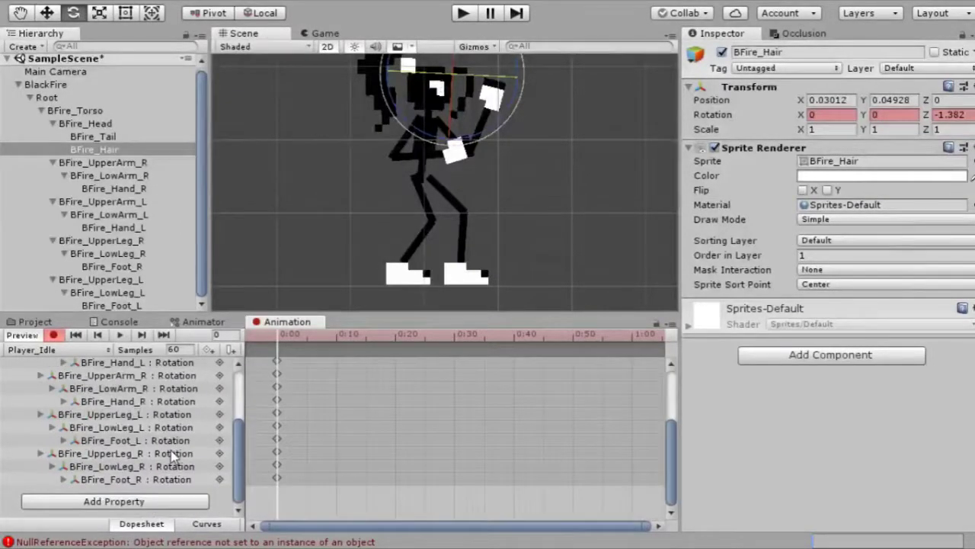
scroll(172, 455, "up", 3)
scroll(172, 455, "down", 3)
scroll(168, 449, "up", 3)
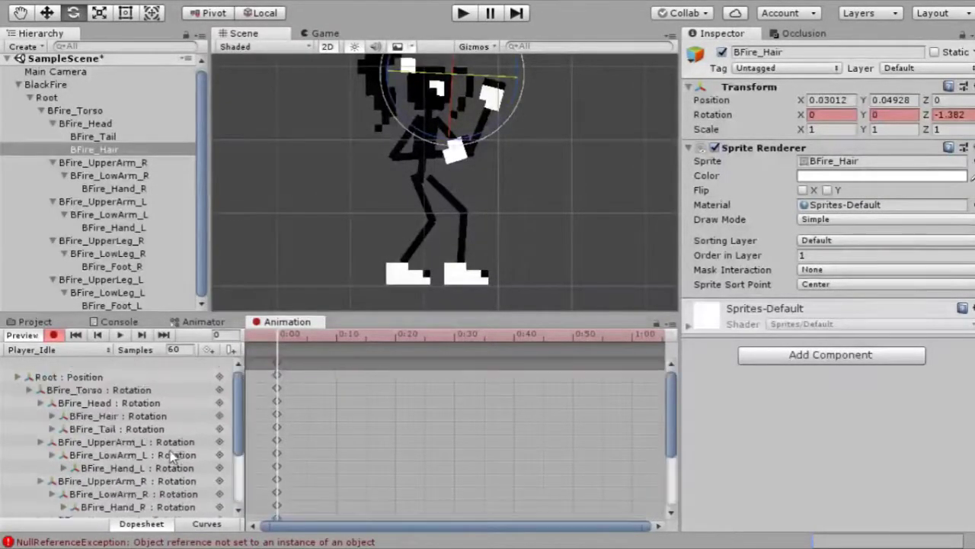
scroll(150, 429, "down", 1)
scroll(177, 402, "down", 3)
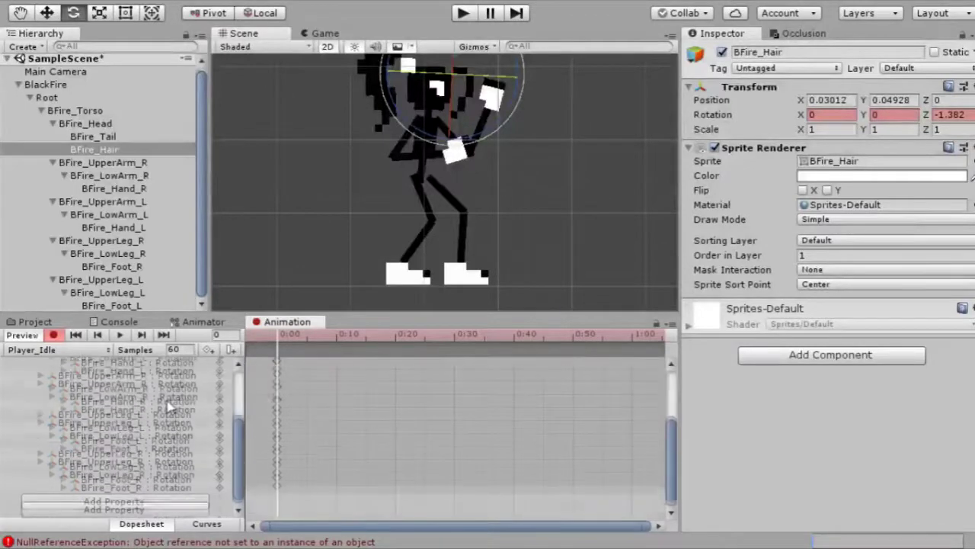
scroll(171, 404, "up", 3)
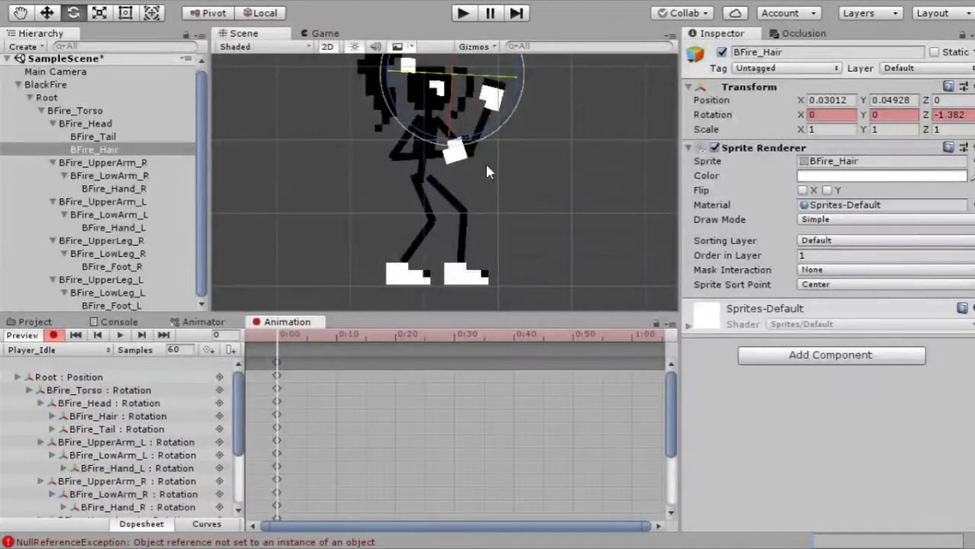
Step: At frame 10, key the right arm by rotating BFire_UpperArm_R further back, BFire_LowArm_R to about 138 degrees, and BFire_Hand_R
left_click_drag(283, 340, 340, 352)
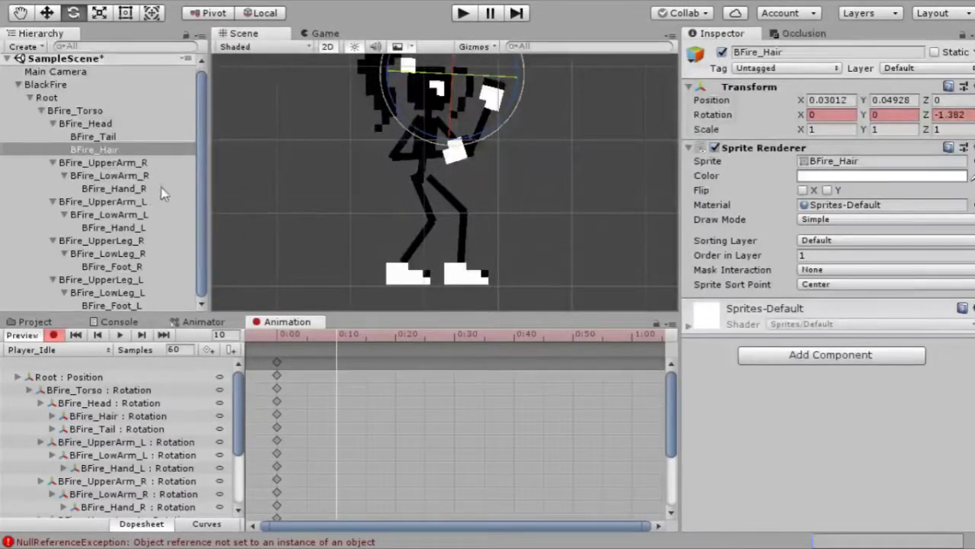
left_click(118, 162)
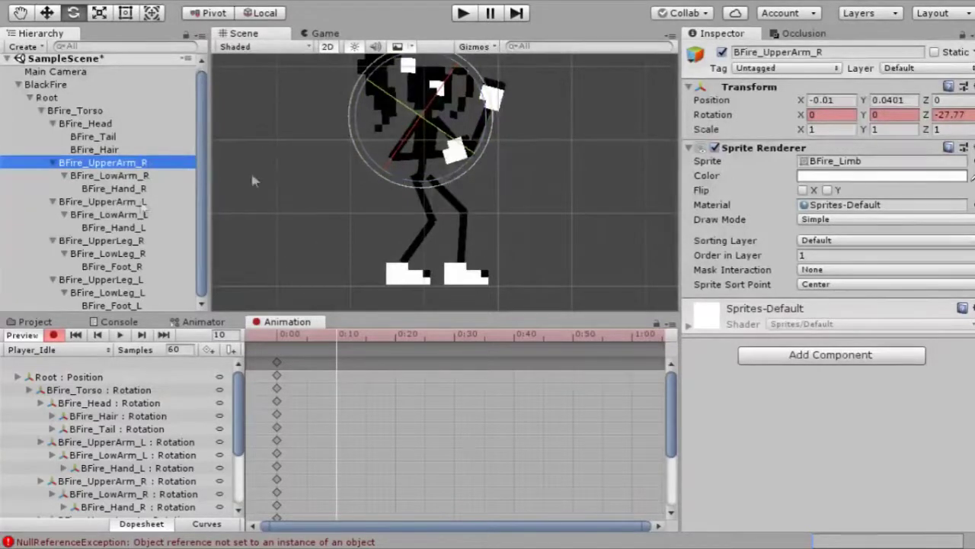
left_click_drag(468, 165, 417, 193)
left_click(129, 176)
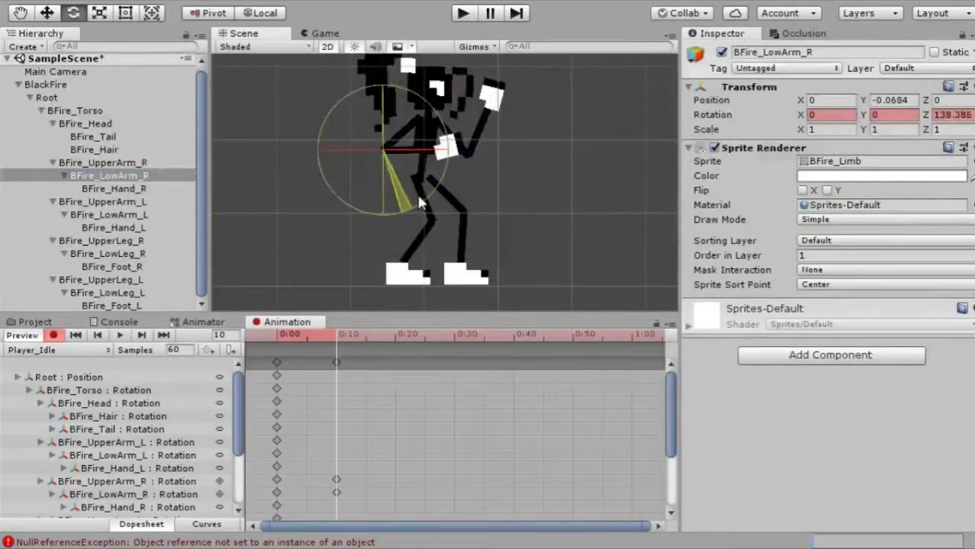
left_click(126, 189)
left_click_drag(486, 193, 490, 185)
Step: Key the left arm at frame 10 by slightly rotating BFire_UpperArm_L, BFire_LowArm_L and BFire_Hand_L
left_click(127, 202)
left_click_drag(494, 139, 485, 152)
left_click(126, 214)
left_click_drag(515, 201, 525, 158)
left_click(127, 228)
Step: Rotate BFire_Torso slightly backward at frame 10 and adjust both upper legs to keep the feet planted
left_click(127, 241)
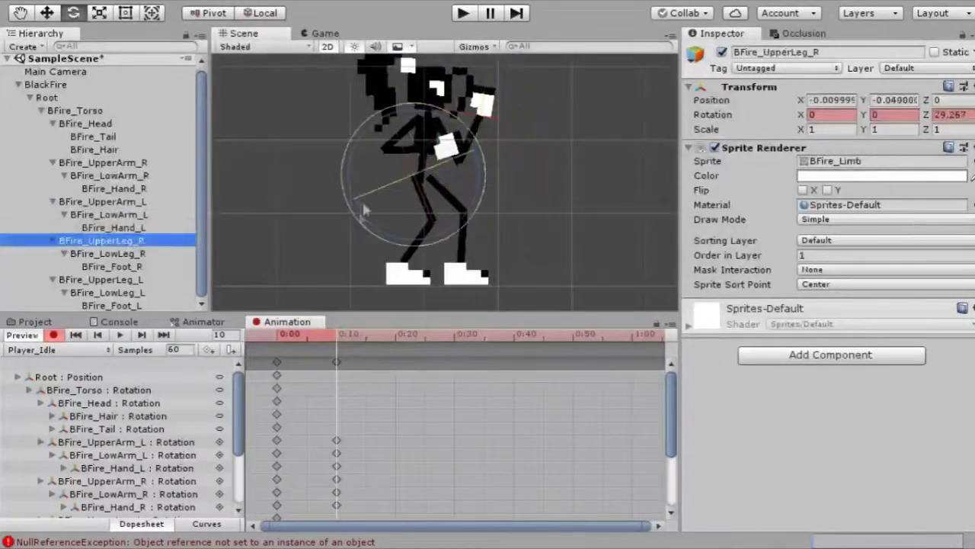
left_click(82, 109)
mouse_move(471, 190)
left_mouse_down()
mouse_move(459, 219)
mouse_move(488, 187)
left_mouse_up()
left_click(112, 240)
left_click(102, 280)
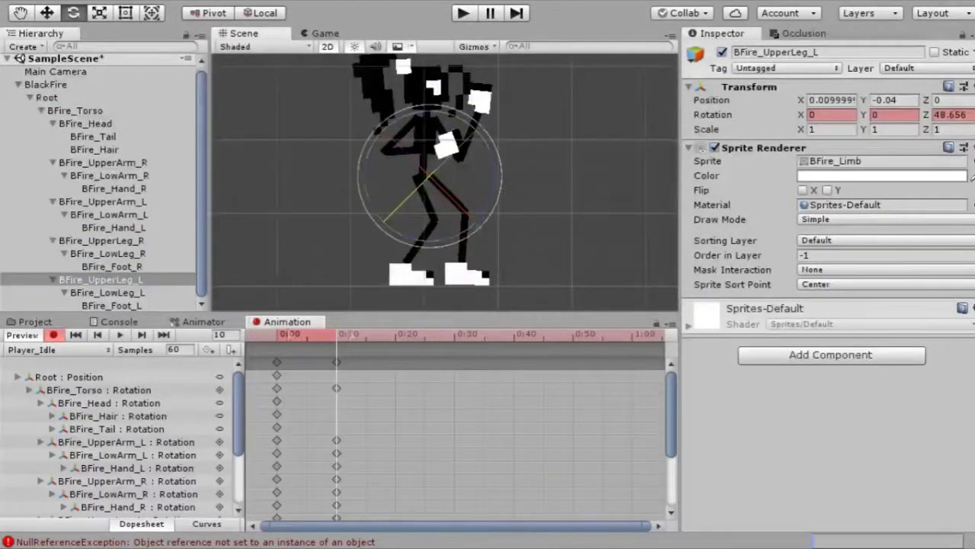
Step: At frame 10, tilt BFire_Head slightly down, adjust BFire_Tail and rotate BFire_Hair to about 3 degrees
left_click(85, 123)
left_click_drag(486, 134, 455, 147)
left_click(93, 136)
left_click(94, 149)
left_click_drag(489, 116, 486, 107)
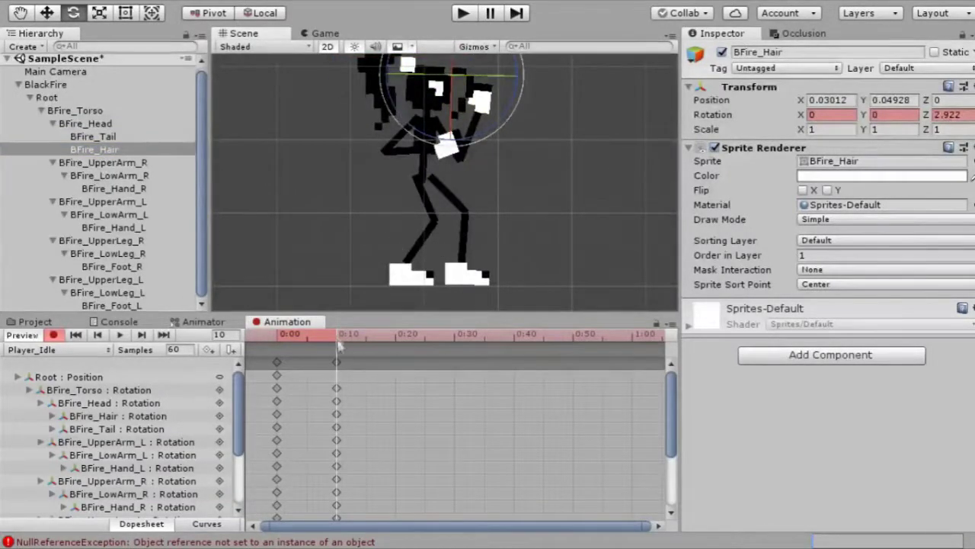
Step: Copy all the keyframes at frame 0 and paste them at frame 20 to close the idle loop
left_click(277, 363)
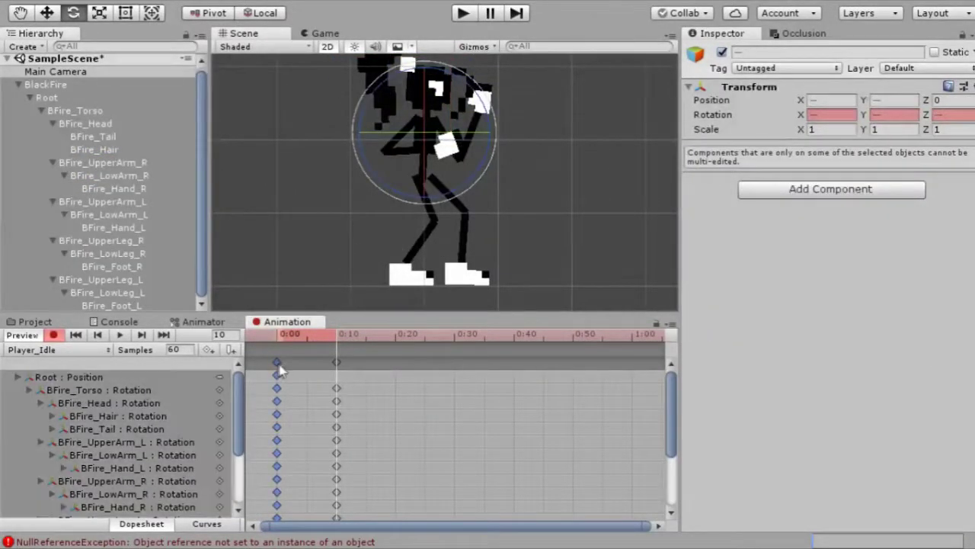
left_click_drag(333, 336, 279, 337)
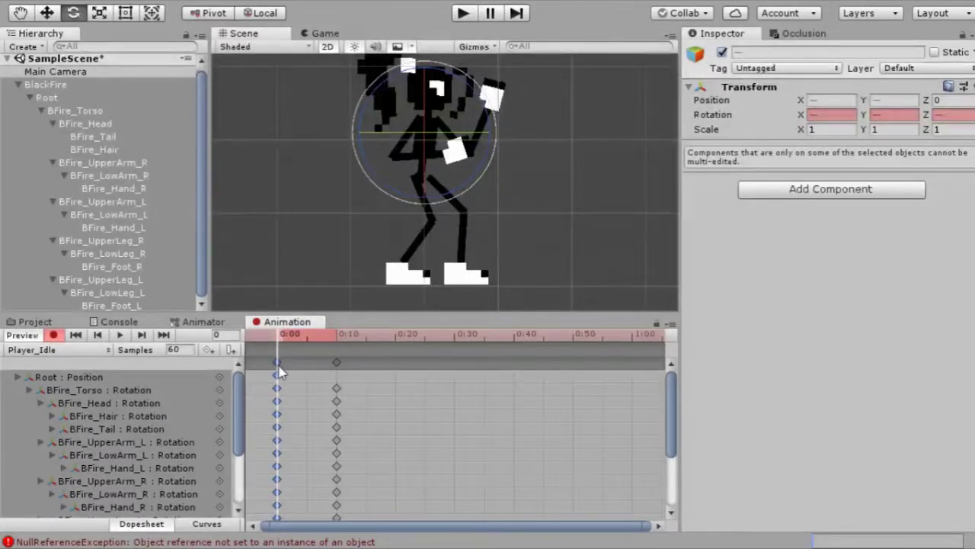
left_click(389, 366)
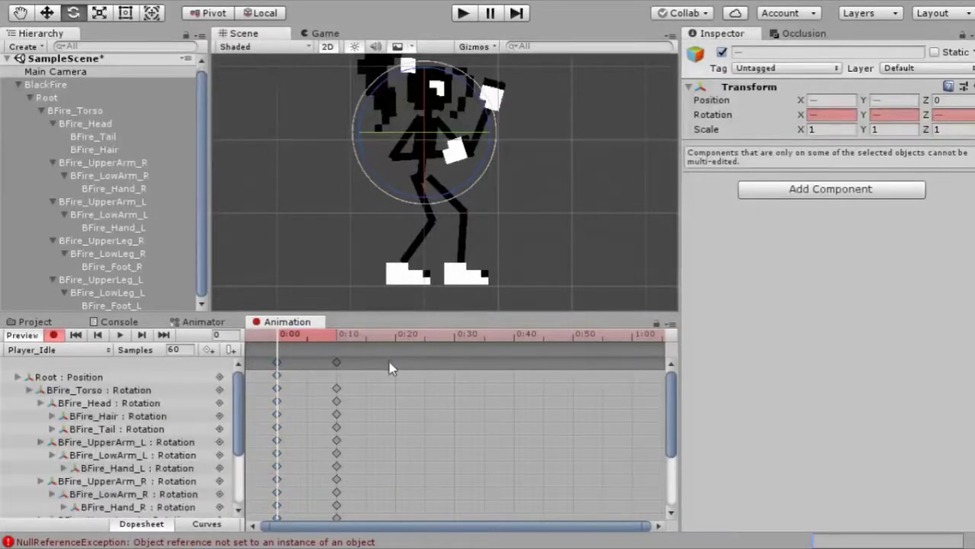
left_click_drag(279, 343, 394, 352)
key("ctrl+v")
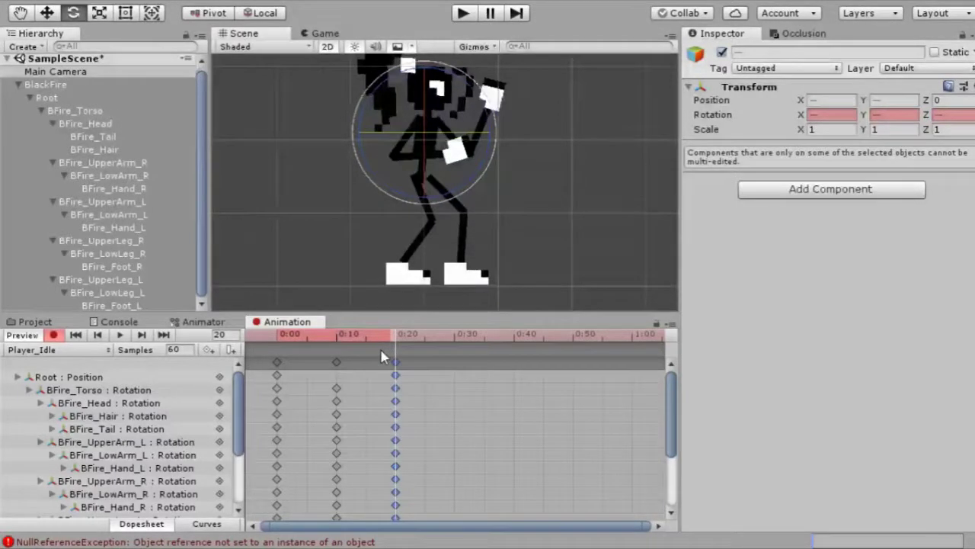
Step: Scrub and play back the Player_Idle clip to examine how the idle loop moves
left_click_drag(397, 338, 324, 347)
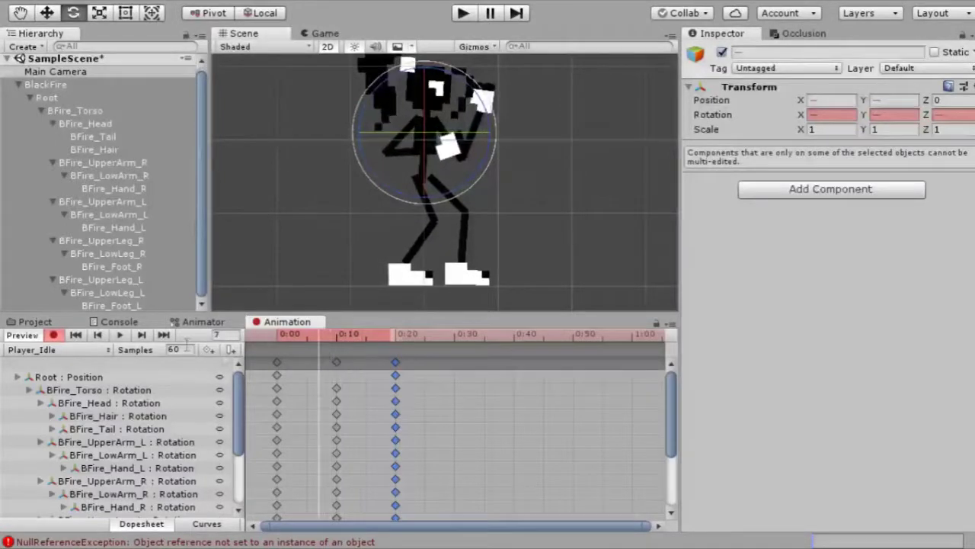
left_click(119, 335)
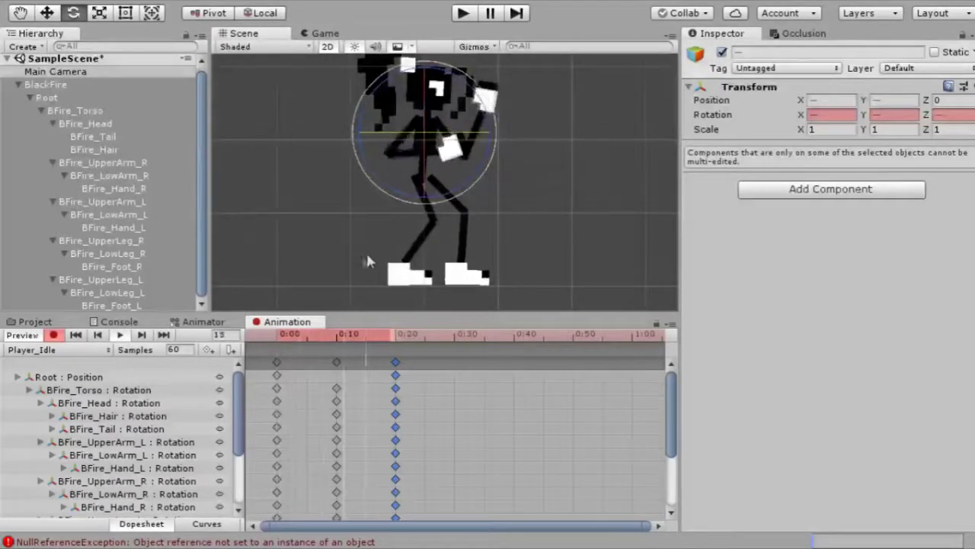
scroll(381, 263, "up", 2)
scroll(381, 255, "down", 5)
scroll(298, 101, "down", 3)
scroll(320, 73, "up", 3)
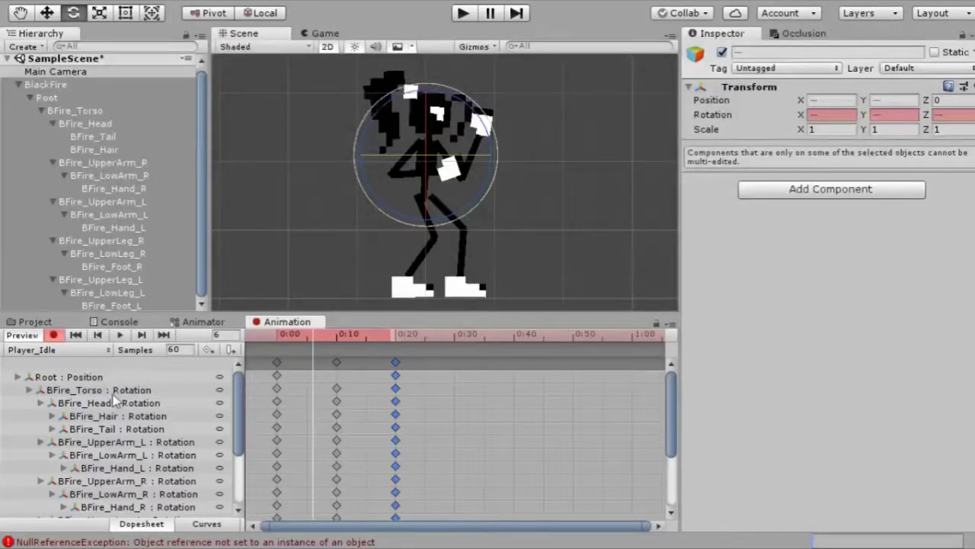
Step: Start recording in the Player_Run clip and rotate BFire_Torso to lean forward at frame 0
left_click(277, 402)
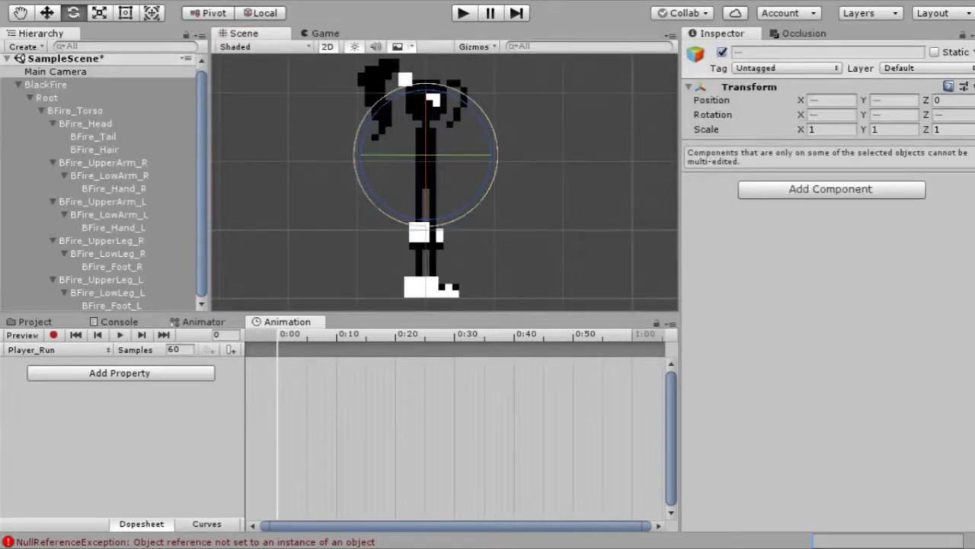
left_click(53, 335)
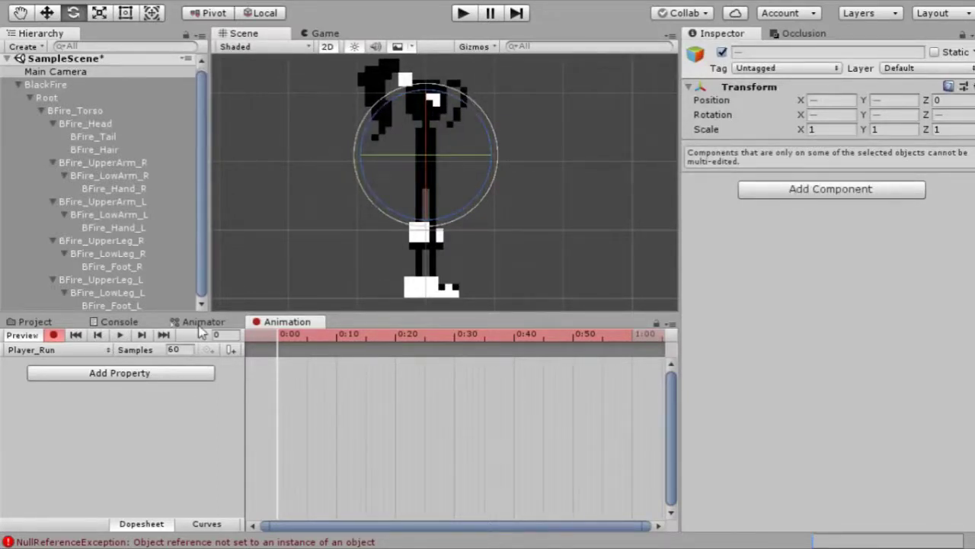
left_click(75, 111)
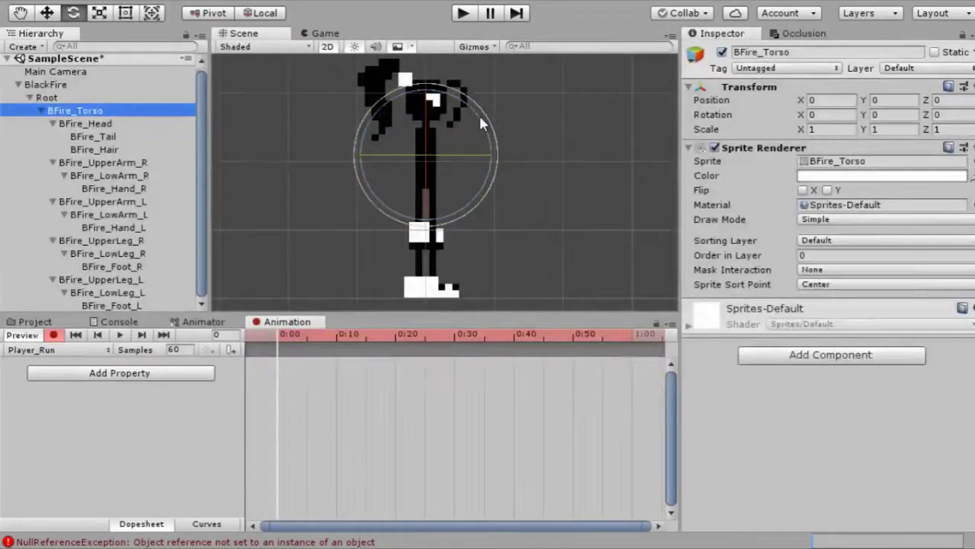
left_click_drag(478, 113, 490, 136)
Step: Swing the right leg backward at frame 0, rotating BFire_UpperLeg_R, BFire_LowLeg_R to about -61 degrees and BFire_Foot_R
left_click(101, 240)
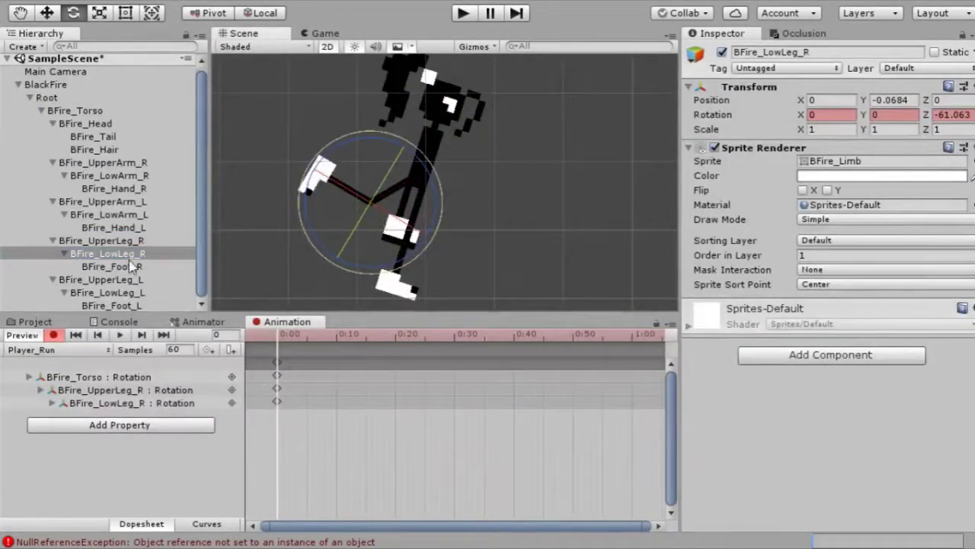
left_click(128, 267)
left_click_drag(384, 153, 381, 187)
Step: Extend the left leg forward at frame 0 by rotating BFire_UpperLeg_L and BFire_LowLeg_L, with BFire_Foot_L at about 18.7 degrees
left_click(122, 280)
left_click_drag(460, 238, 536, 61)
left_click(125, 293)
left_click_drag(525, 197, 555, 211)
left_click(111, 305)
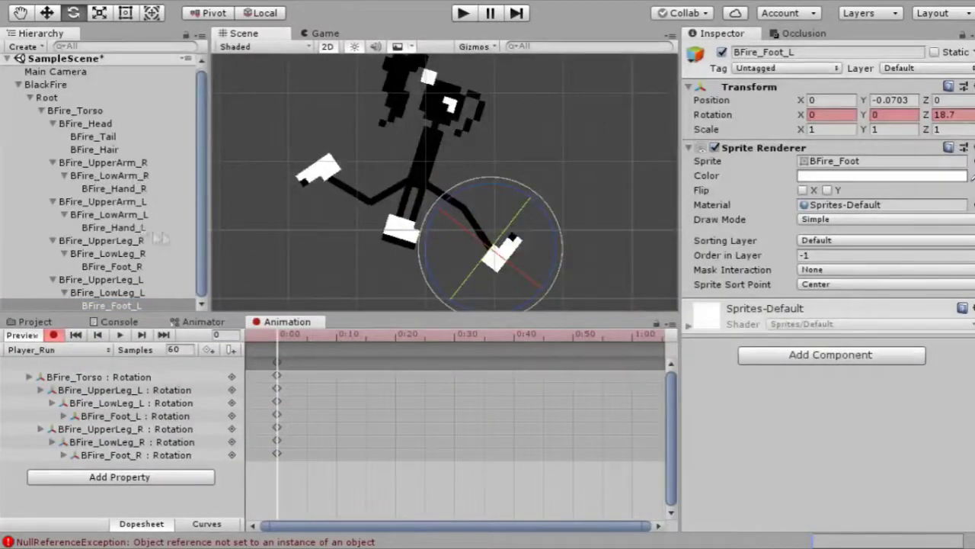
Step: Bend the right arm forward at frame 0 by rotating BFire_UpperArm_R, BFire_LowArm_R and BFire_Hand_R
left_click(106, 163)
left_click_drag(494, 111, 562, 141)
left_click(147, 177)
left_click_drag(466, 231, 602, 103)
left_click(114, 188)
left_click_drag(518, 212, 389, 211)
Step: Swing the left arm back at frame 0, rotating BFire_UpperArm_L to about -71 degrees, BFire_LowArm_L, and BFire_Hand_L to about -69 degrees
left_click(102, 203)
left_click_drag(486, 182, 205, 208)
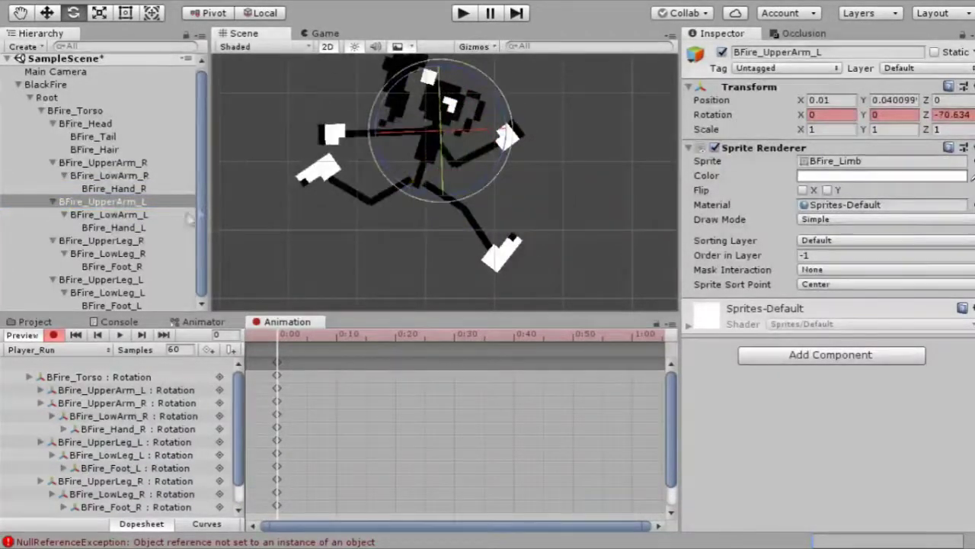
left_click(112, 216)
left_click_drag(355, 189, 431, 225)
left_click(115, 228)
left_click_drag(329, 224, 457, 198)
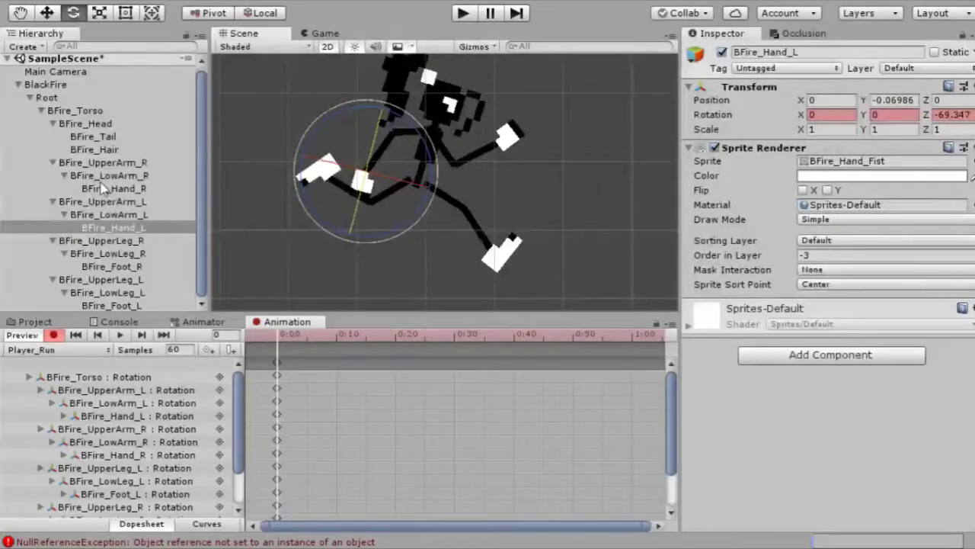
Step: Adjust the rotation of BFire_Head, BFire_Tail and BFire_Hair at frame 0, letting the tail stream behind the head
left_click(100, 123)
left_click_drag(457, 180, 471, 172)
left_click(117, 138)
left_click_drag(481, 87, 465, 142)
left_click(95, 150)
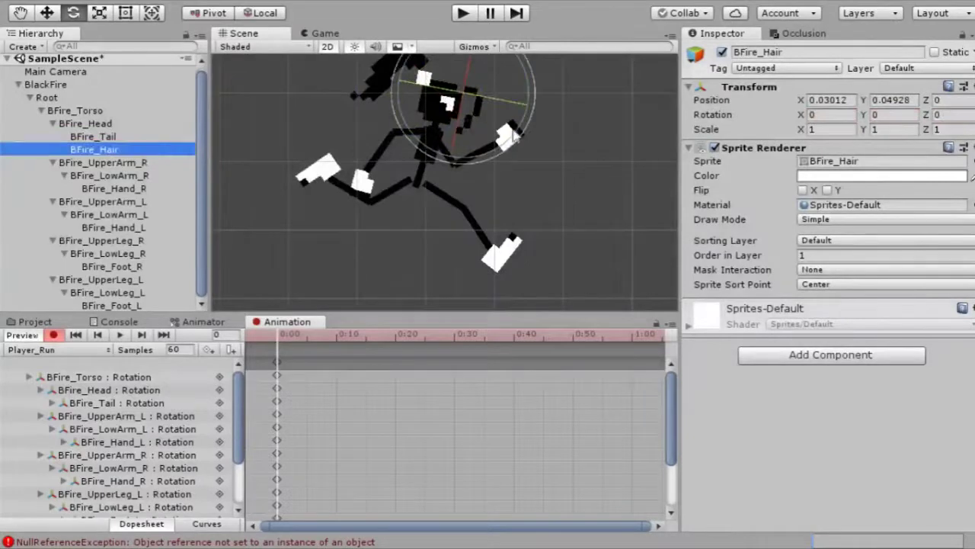
left_click_drag(488, 83, 510, 115)
Step: Lower Root at frame 0 to a Y position of about -0.016
left_click(75, 111)
left_click(67, 96)
key("w")
left_click_drag(425, 109, 425, 120)
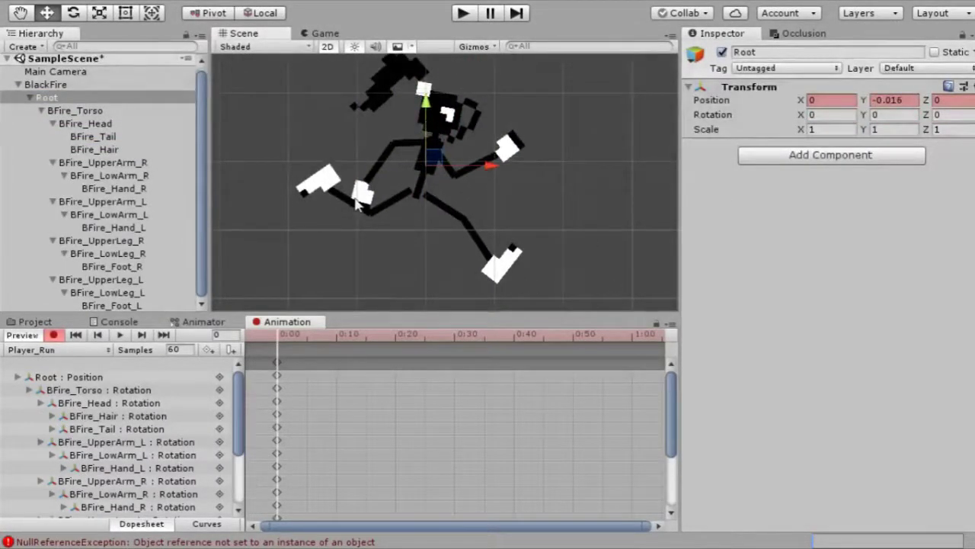
Step: Copy all the keyframes at frame 0 of Player_Run and paste them at frame 40
left_click_drag(282, 334, 289, 336)
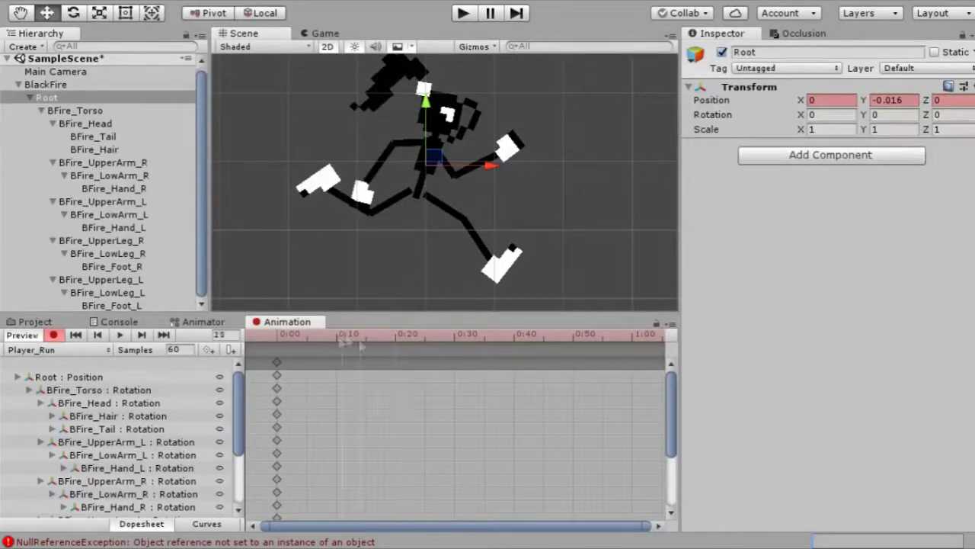
left_click(277, 362)
key("ctrl+c")
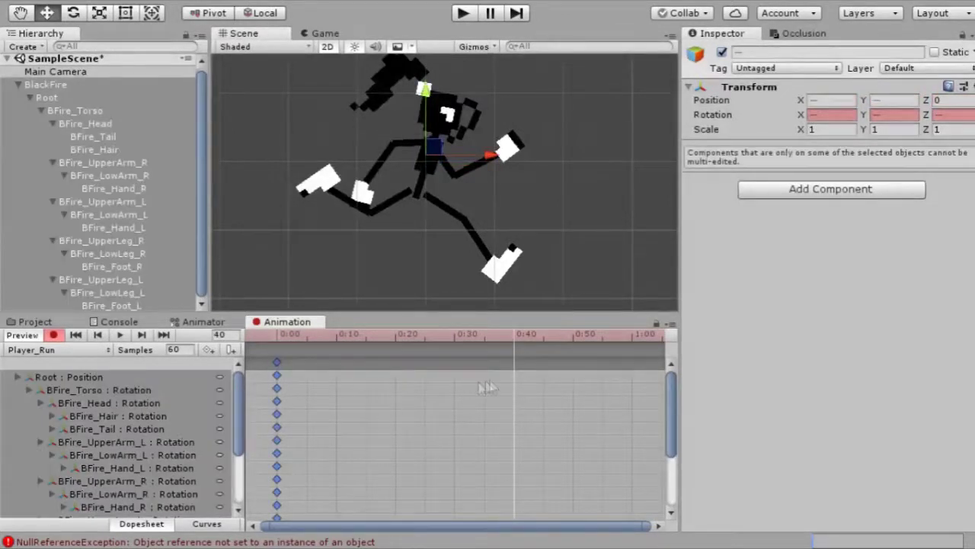
left_click(511, 362)
key("ctrl+v")
Step: At frame 20, swing the left leg backward, rotating BFire_UpperLeg_L to about -35 degrees and adjusting BFire_LowLeg_L and BFire_Foot_L
left_click_drag(516, 338, 338, 350)
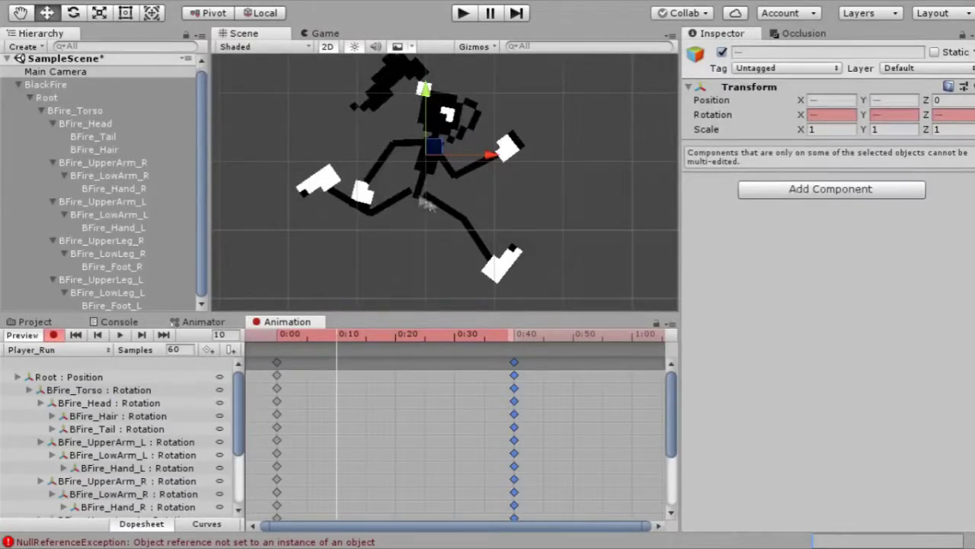
left_click(396, 334)
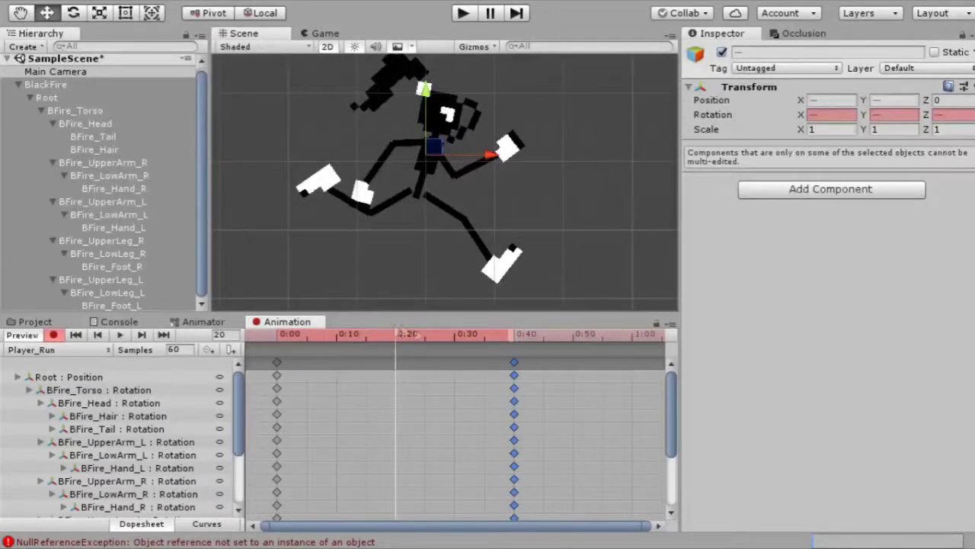
left_click(450, 220)
key("e")
left_click_drag(457, 228, 312, 244)
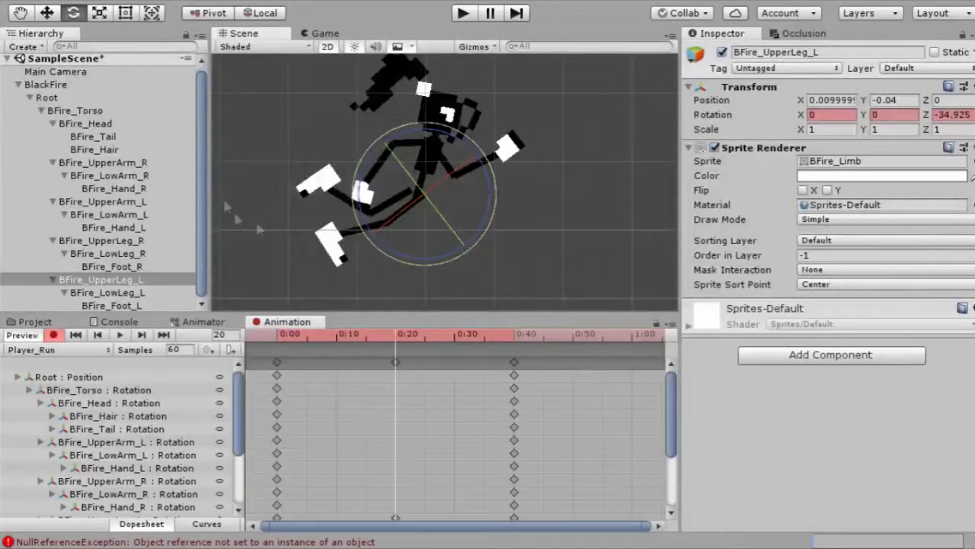
left_click(124, 293)
left_click_drag(443, 192, 422, 294)
left_click(121, 305)
left_click_drag(390, 157, 403, 209)
Step: At frame 20, extend the right leg forward by rotating BFire_UpperLeg_R, BFire_LowLeg_R and BFire_Foot_R, the foot to about 13.4 degrees
left_click(119, 242)
left_click_drag(383, 135, 119, 265)
left_click(121, 256)
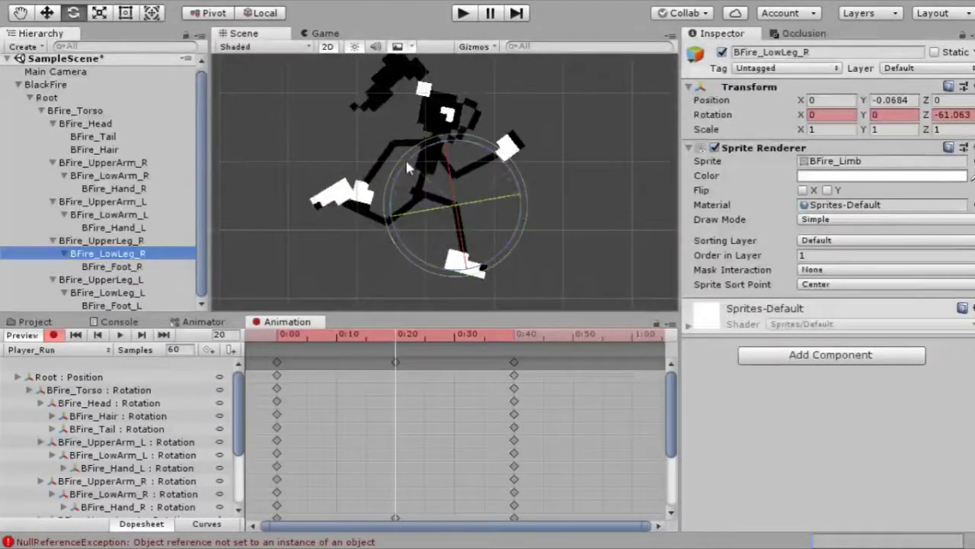
left_click_drag(405, 165, 345, 238)
left_click(114, 267)
left_click_drag(490, 299, 581, 250)
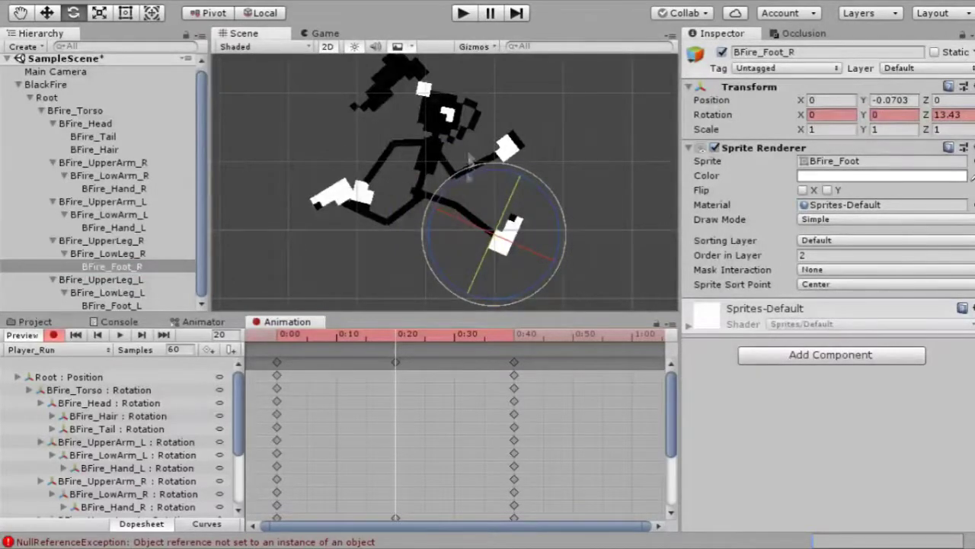
Step: At frame 20, bend the left arm forward, rotating BFire_UpperArm_L to about 59.5 degrees, BFire_LowArm_L, and BFire_Hand_L to about -66 degrees
left_click(412, 144)
left_click_drag(379, 109, 0, 288)
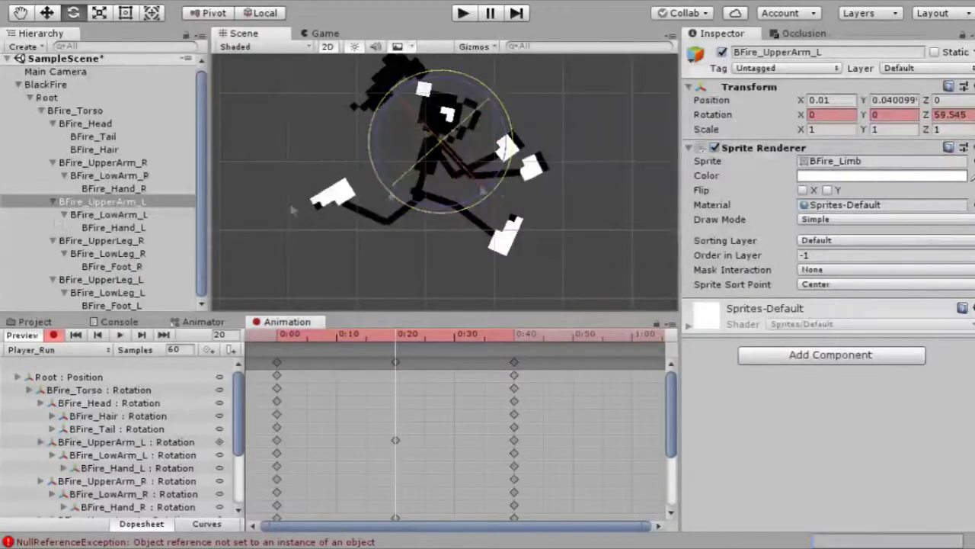
left_click(118, 216)
left_click_drag(428, 120, 474, 264)
left_click(132, 229)
left_click_drag(471, 73, 454, 84)
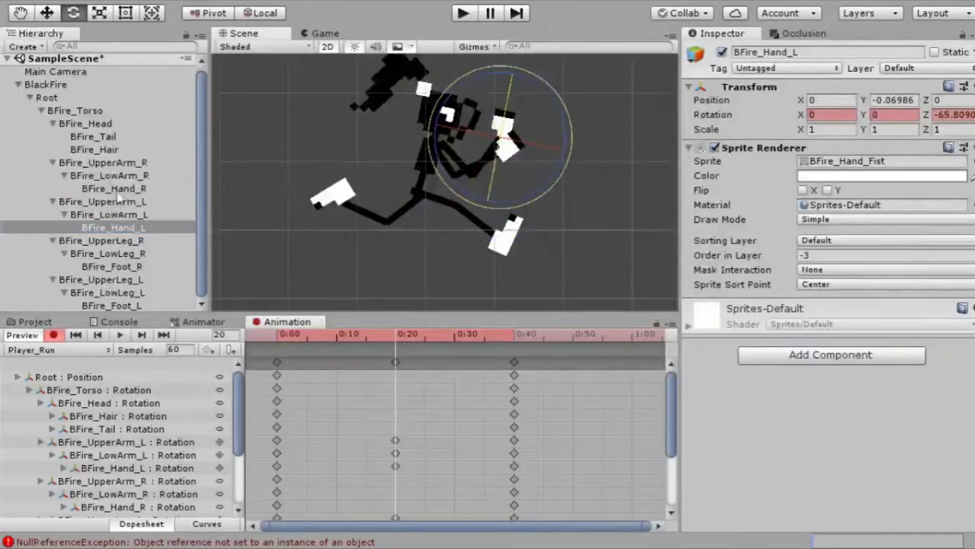
Step: At frame 20, swing the right arm backward by rotating BFire_UpperArm_R, BFire_LowArm_R and BFire_Hand_R
left_click(116, 163)
left_click_drag(383, 82, 935, 287)
left_click(131, 176)
left_click_drag(326, 181, 164, 196)
left_click(117, 188)
left_click_drag(335, 96, 322, 99)
Step: At frame 20, slightly rotate BFire_Hair and BFire_Tail and set BFire_Head to about 4.8 degrees
left_click(114, 151)
left_click_drag(521, 148, 510, 159)
left_click(115, 137)
left_click_drag(356, 116, 352, 105)
left_click(114, 124)
left_click_drag(368, 145, 367, 137)
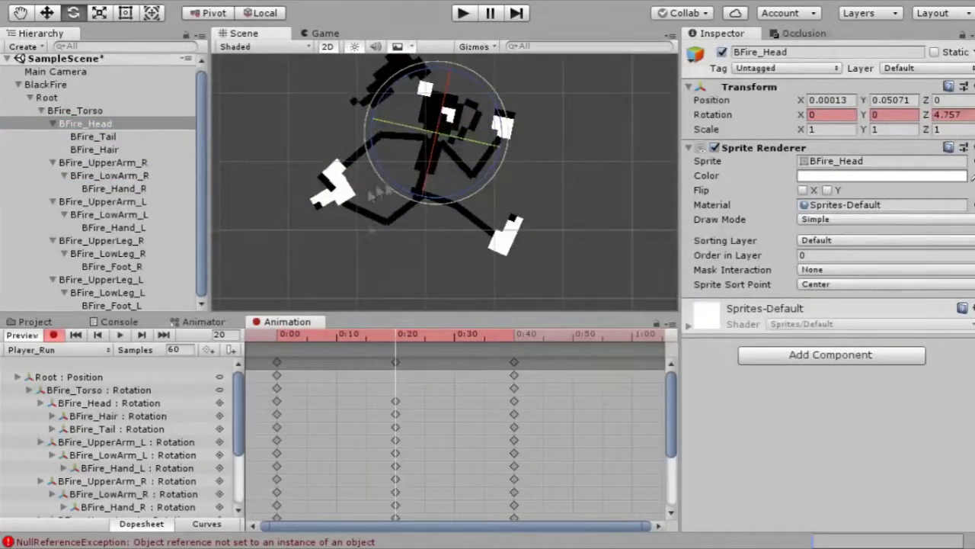
Step: At frame 20, key BFire_Torso at about -17.3 degrees and lower Root to a Y position of about -0.017
left_click(94, 111)
left_click_drag(486, 135, 485, 136)
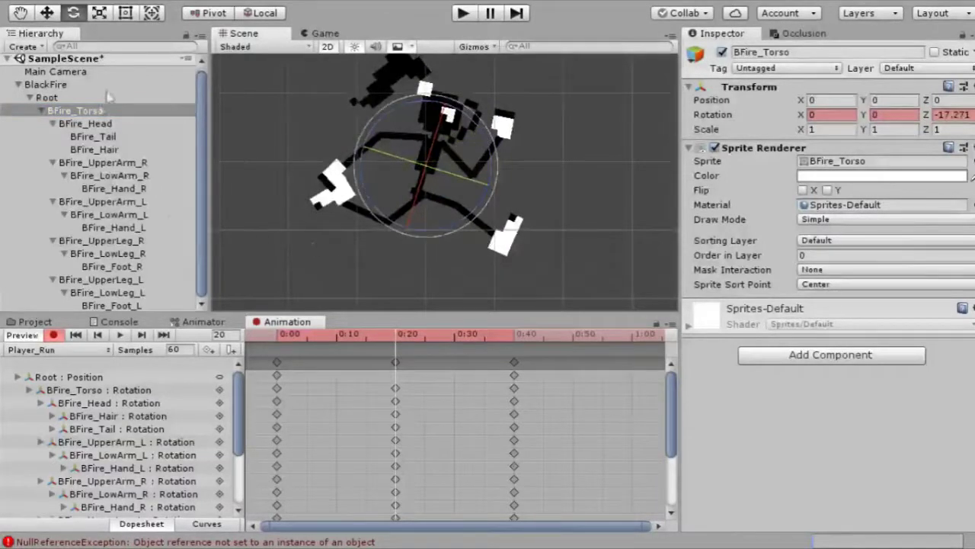
left_click(90, 97)
left_click(52, 13)
left_click_drag(427, 106, 427, 108)
scroll(407, 428, "down", 1)
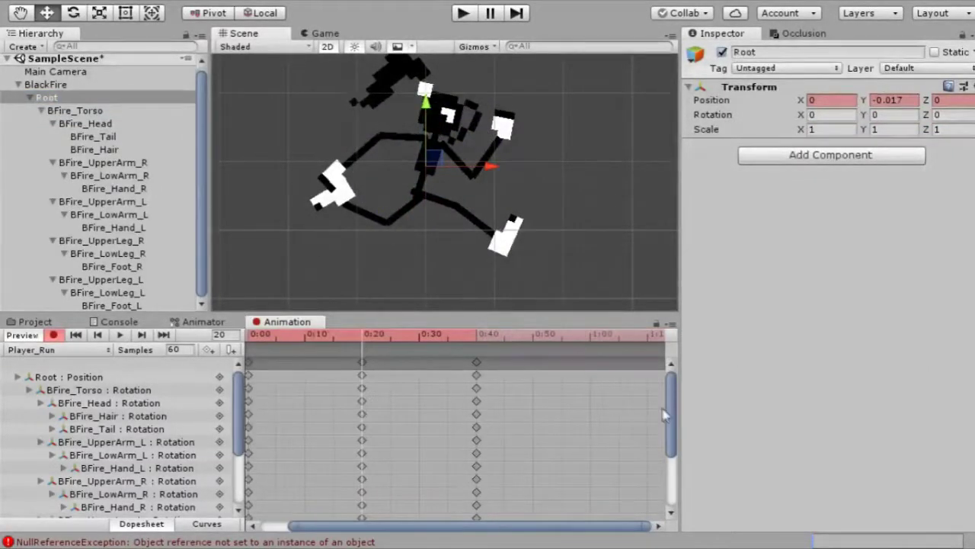
Step: At frame 9, pose the right leg in mid-stride by rotating BFire_UpperLeg_R, BFire_LowLeg_R and BFire_Foot_R
left_click_drag(497, 528, 468, 528)
left_click_drag(391, 336, 331, 337)
left_click(122, 242)
key("e")
left_click_drag(394, 126, 298, 196)
left_click(135, 257)
left_click_drag(406, 161, 683, 161)
left_click(127, 267)
left_click_drag(355, 162, 307, 216)
Step: At frame 9, bend the left leg beneath the body by rotating its upper leg, lower leg and foot, with BFire_Foot_L at about 59.3 degrees
left_click(109, 281)
left_click(128, 293)
left_click(143, 305)
left_click_drag(389, 214, 325, 239)
left_click(145, 294)
left_click_drag(404, 183, 421, 179)
left_click_drag(279, 336, 329, 346)
left_click_drag(464, 189, 367, 307)
left_click(111, 305)
left_click_drag(344, 221, 326, 216)
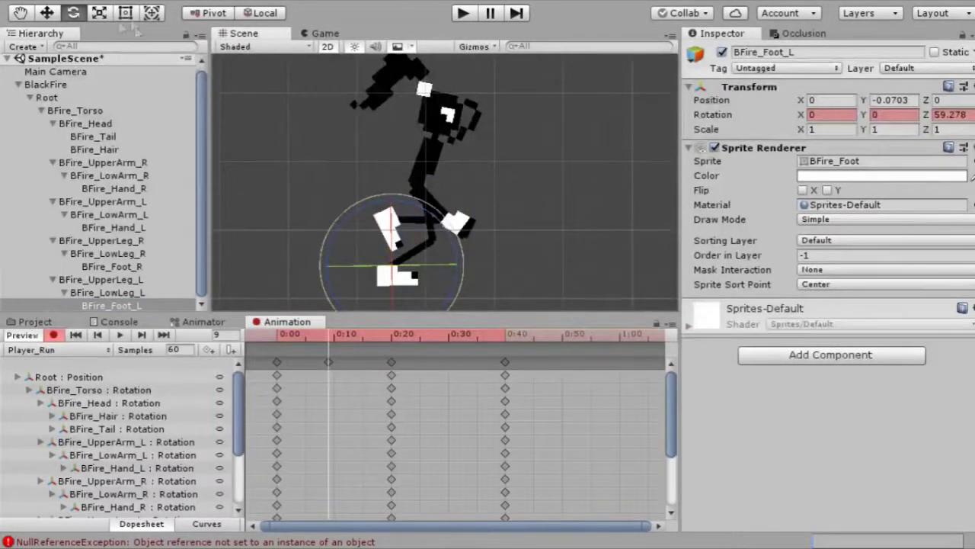
Step: Lower Root at frame 9 to a Y position of about -0.036
left_click(82, 97)
key("w")
left_click_drag(426, 106, 427, 120)
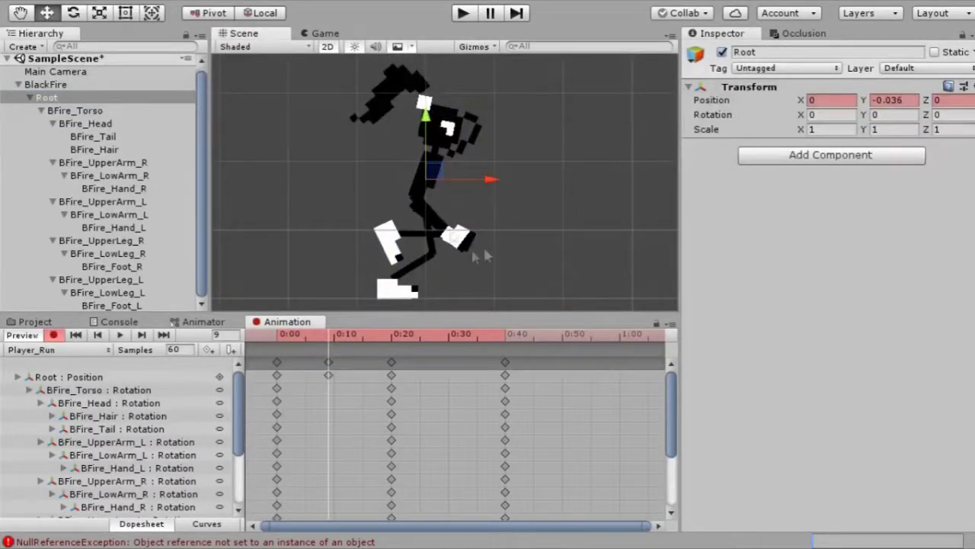
Step: At frame 30, bend the right leg under the body by rotating BFire_LowLeg_R, BFire_UpperLeg_R and BFire_Foot_R, the foot to about 53.8 degrees
left_click_drag(334, 336, 448, 338)
left_click(428, 202)
left_click(97, 13)
left_click(71, 15)
left_click(108, 253)
left_click_drag(482, 239, 444, 301)
left_click(101, 241)
left_click_drag(355, 191, 347, 242)
left_click(107, 253)
left_click(112, 267)
left_click_drag(482, 276, 480, 152)
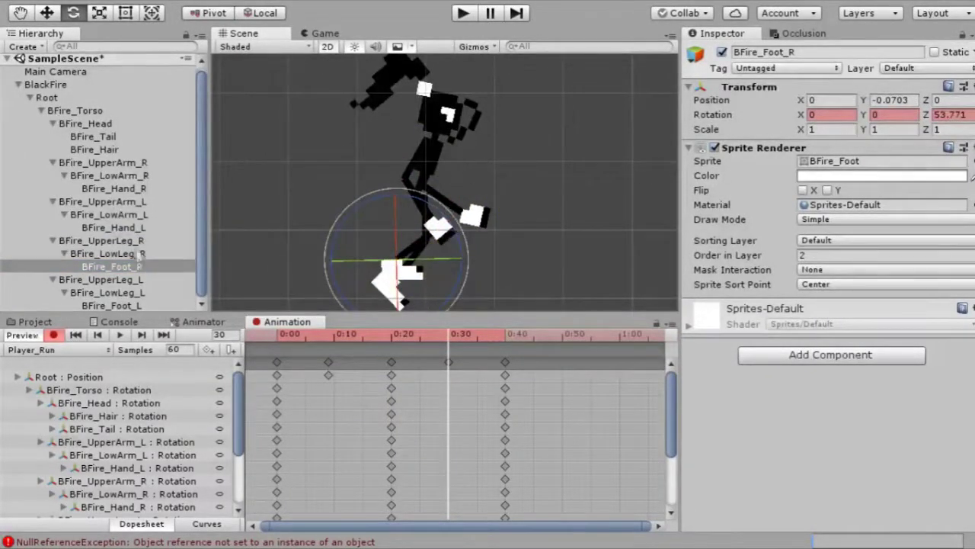
Step: At frame 30, pose the left leg passing the right one, with BFire_Foot_L rotated to about 18.6 degrees
left_click(123, 281)
left_click_drag(460, 252, 518, 427)
left_click(114, 294)
left_click(125, 305)
left_click_drag(374, 167, 326, 219)
mouse_move(446, 334)
left_mouse_down()
mouse_move(424, 340)
mouse_move(448, 333)
left_mouse_up()
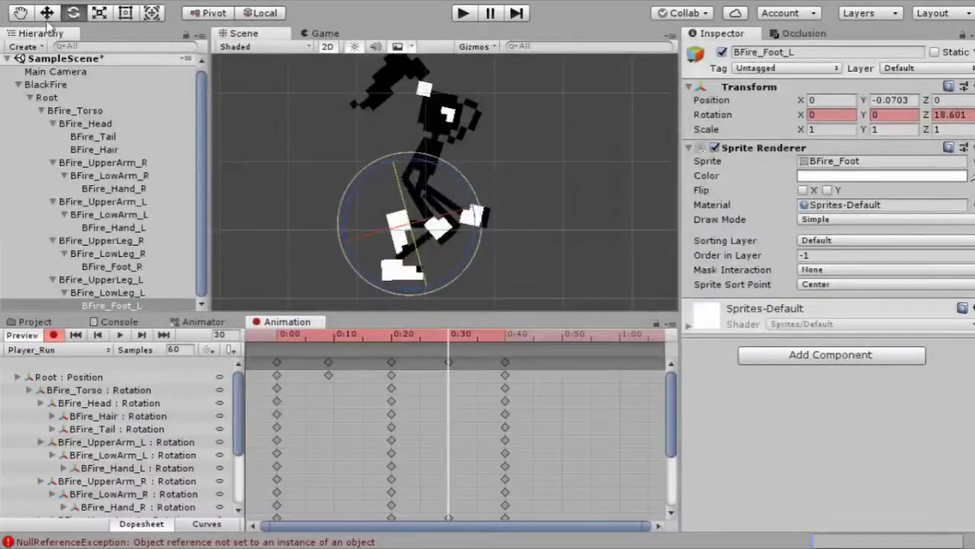
Step: Lower Root slightly along Y at frame 30 to bring the supporting foot down to the ground
left_click(47, 14)
left_click(91, 98)
left_click_drag(426, 106, 426, 124)
Step: Key a slight rotation of BFire_Tail at frames 9 and 30, and stop recording
left_click_drag(448, 334, 331, 328)
left_click(99, 137)
left_click(99, 13)
key("e")
left_click_drag(488, 95, 488, 115)
left_click_drag(329, 335, 448, 335)
left_click_drag(485, 102, 486, 129)
left_click_drag(452, 335, 283, 339)
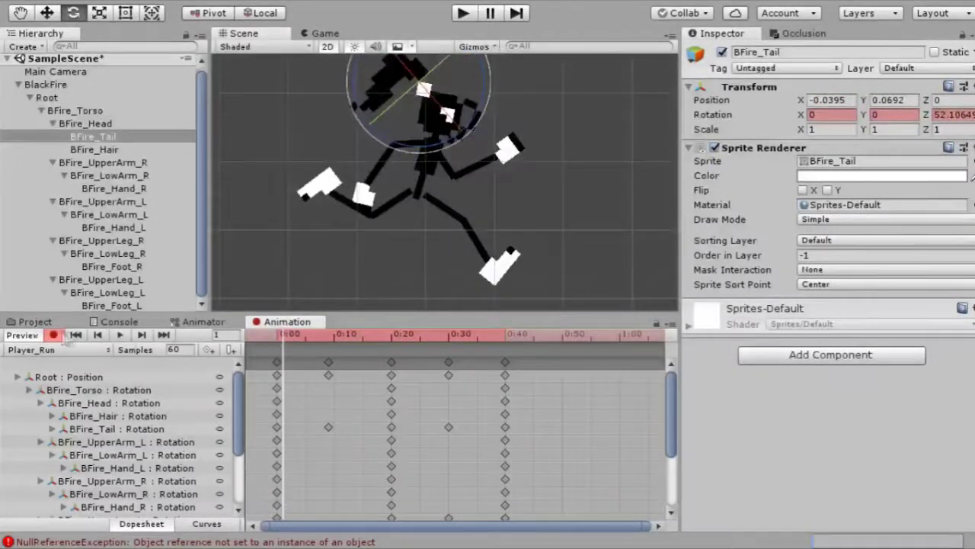
left_click(54, 335)
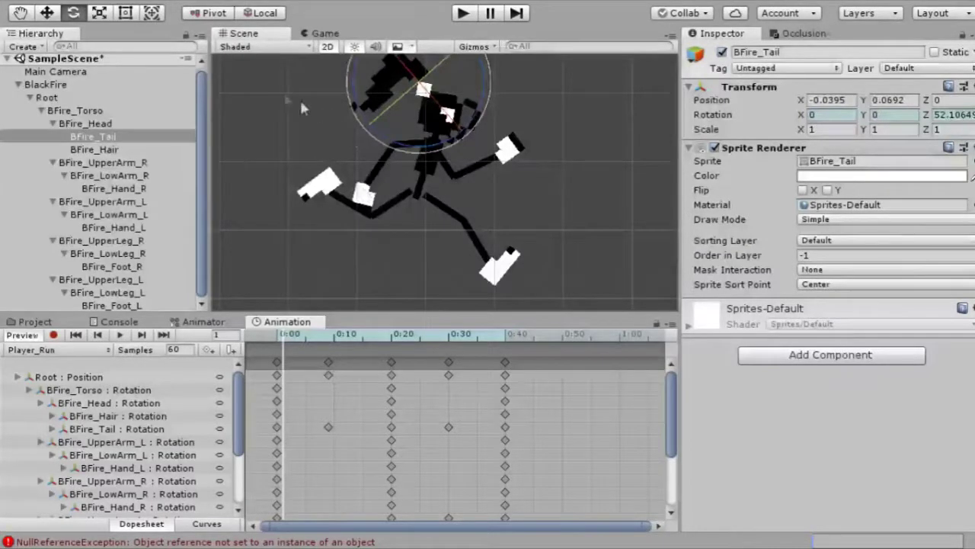
Step: Play back the Player_Run and Player_Idle clips in turn to examine both animations
scroll(498, 262, "down", 2)
middle_click_drag(498, 262, 504, 281)
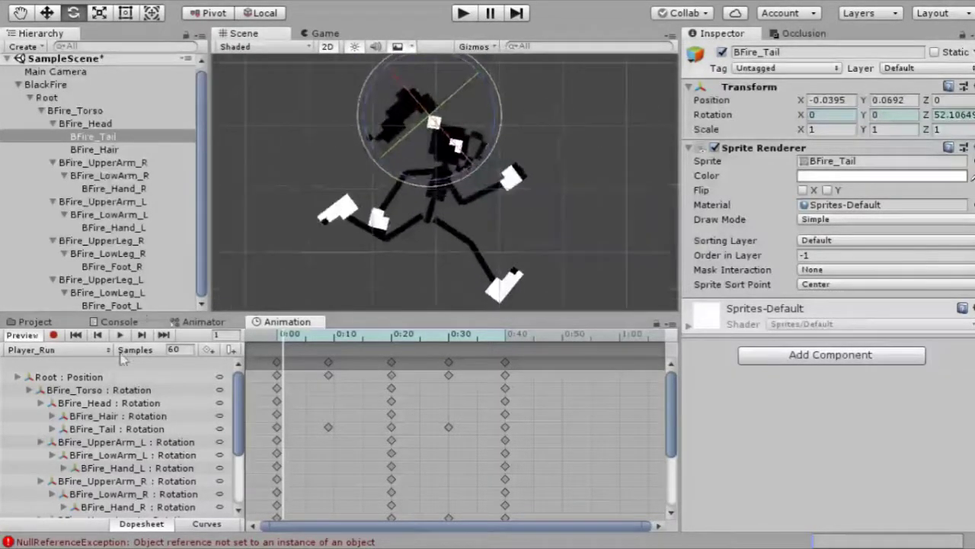
left_click(120, 336)
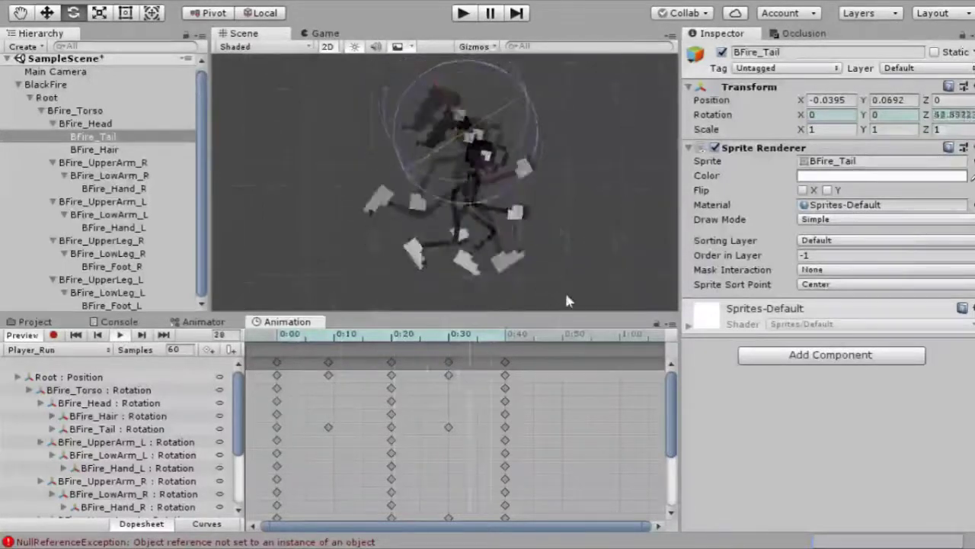
left_click(66, 366)
left_click(119, 335)
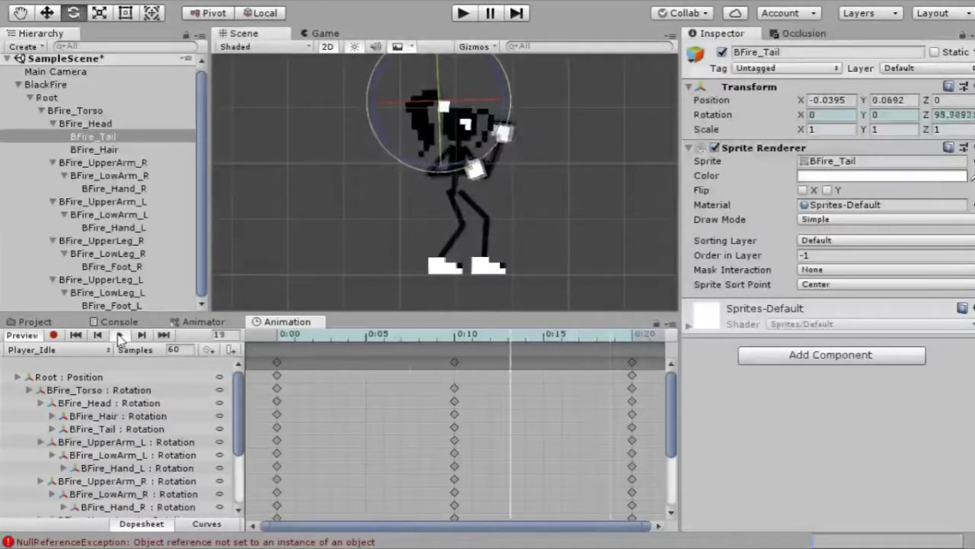
left_click(44, 349)
left_click(72, 394)
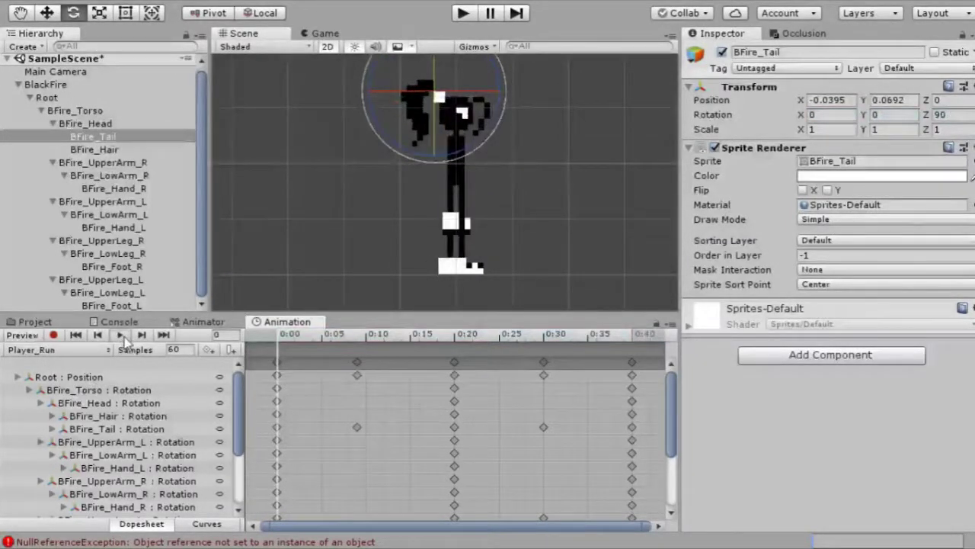
left_click(120, 335)
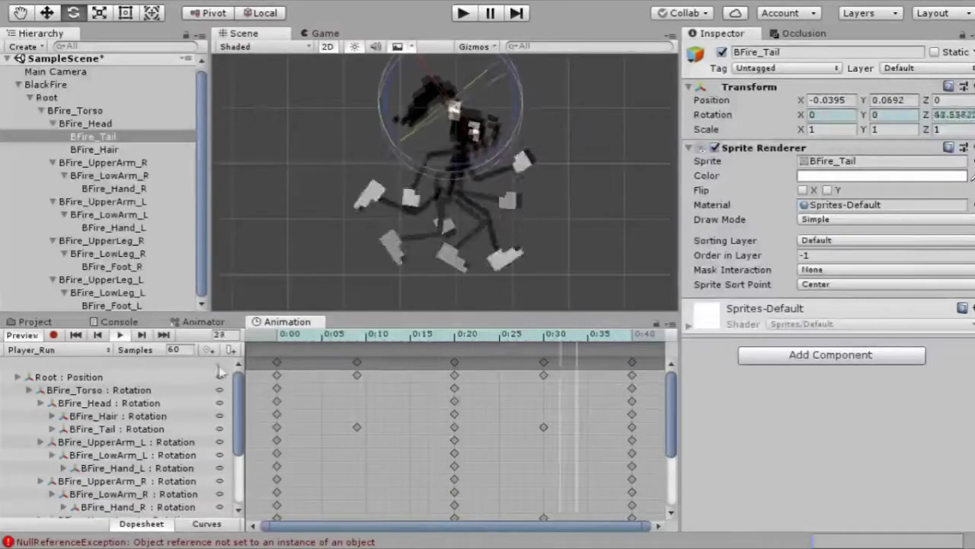
Step: Open the Animator state graph containing the Player_Idle and Player_Run states
left_click(200, 322)
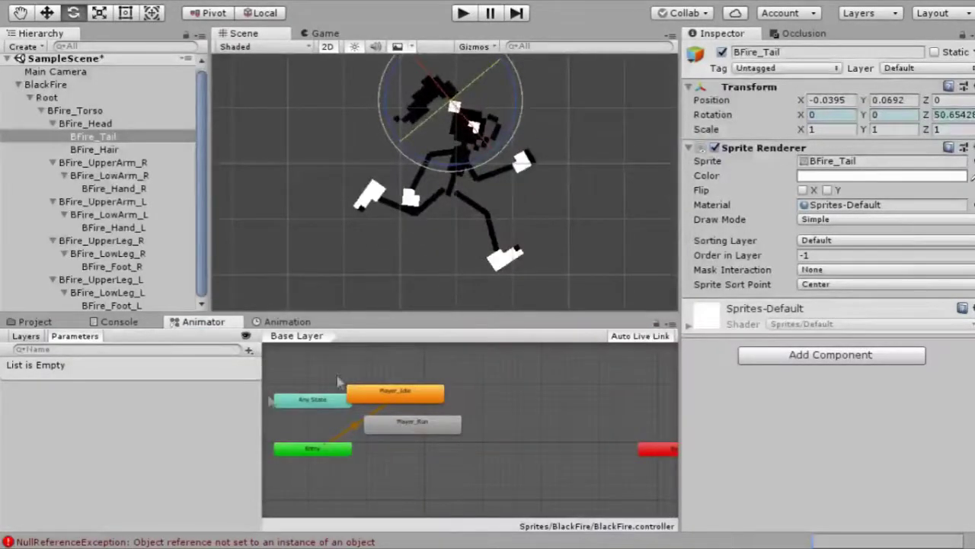